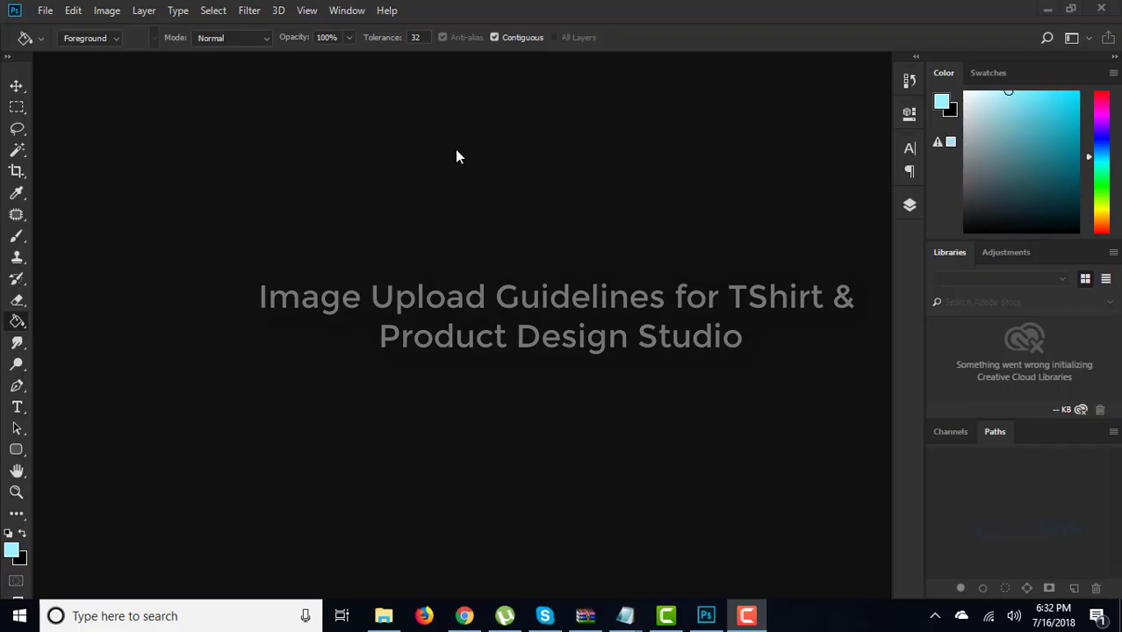
- Create a blank white 500 × 500 px RGB document, Untitled-1, at 72 ppi
{"action": "left_click", "coordinate": [44, 10]}
{"action": "left_click", "coordinate": [40, 27]}
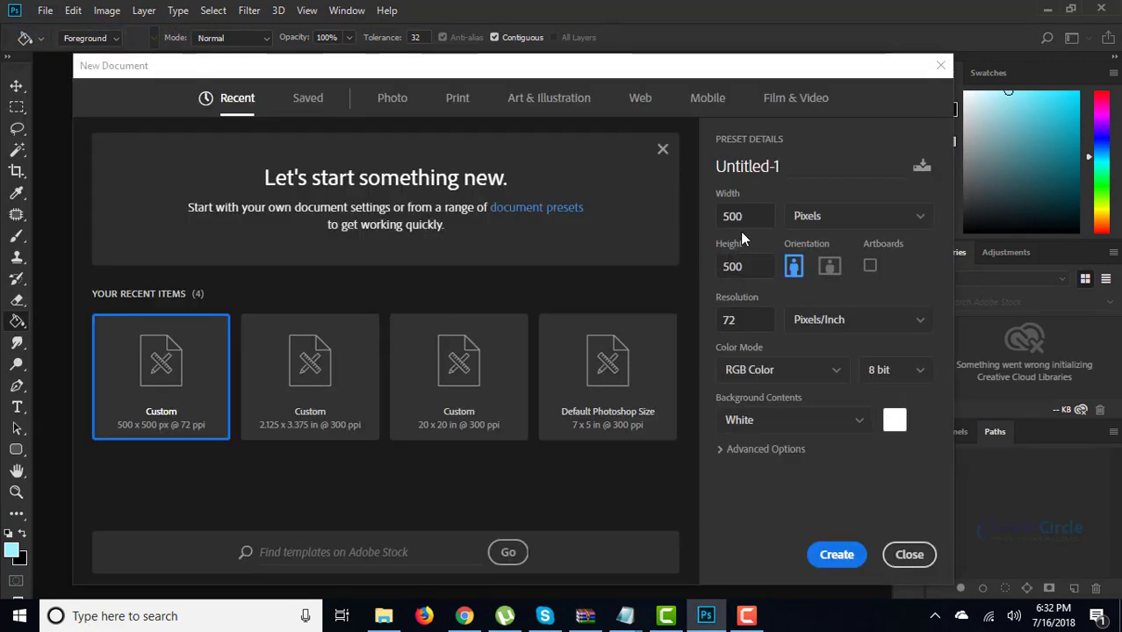
{"action": "left_click", "coordinate": [745, 225]}
{"action": "left_click", "coordinate": [753, 274]}
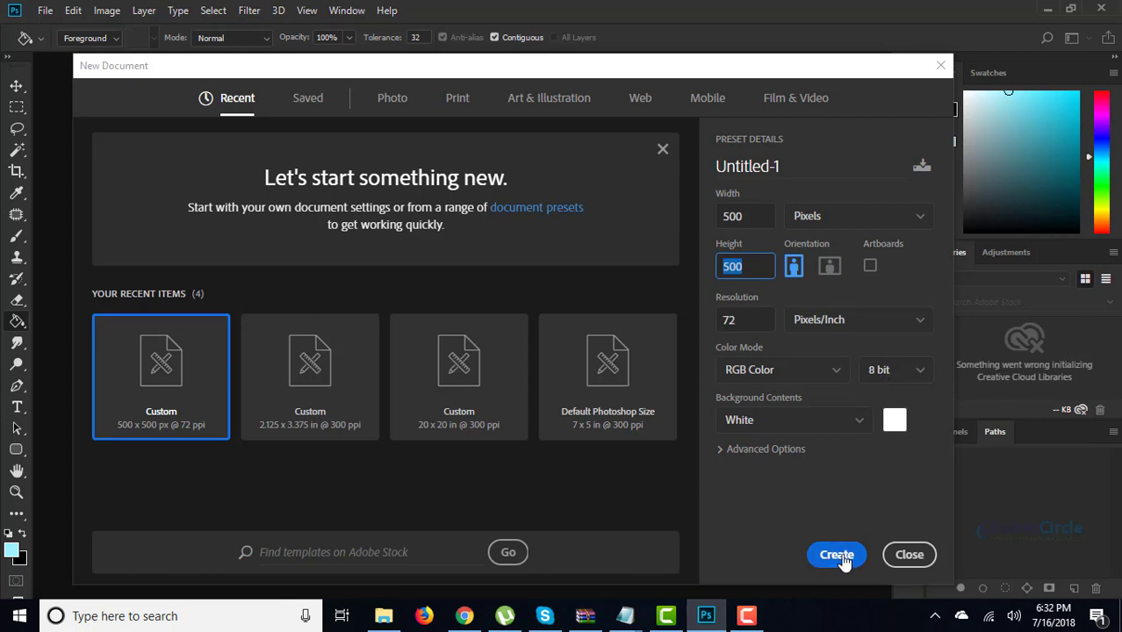
{"action": "left_click", "coordinate": [742, 450]}
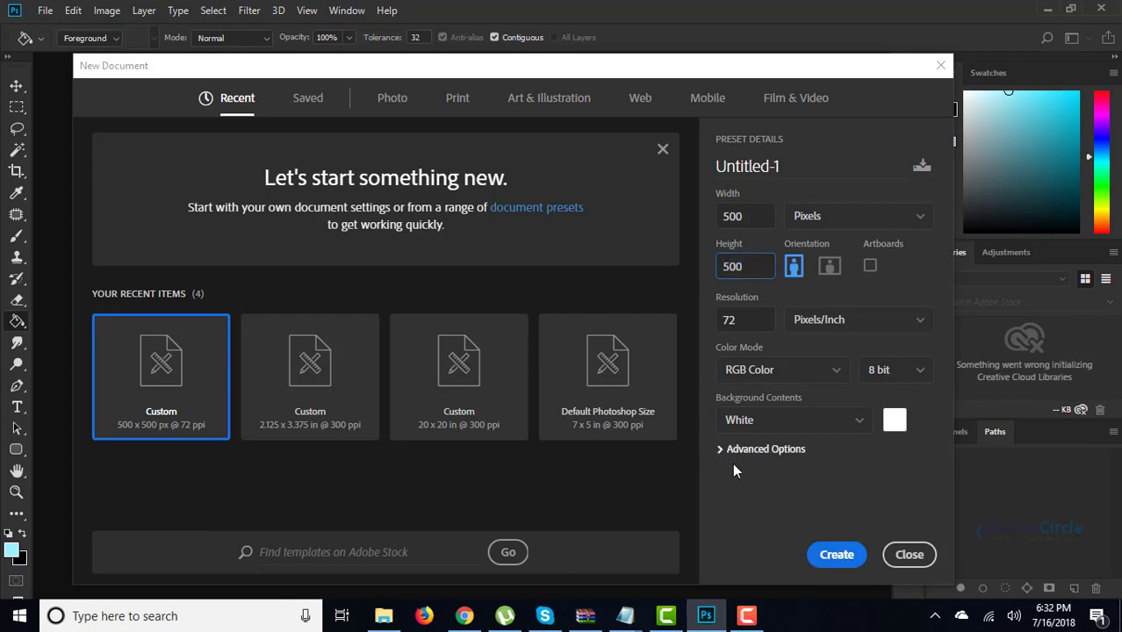
{"action": "left_click", "coordinate": [835, 552]}
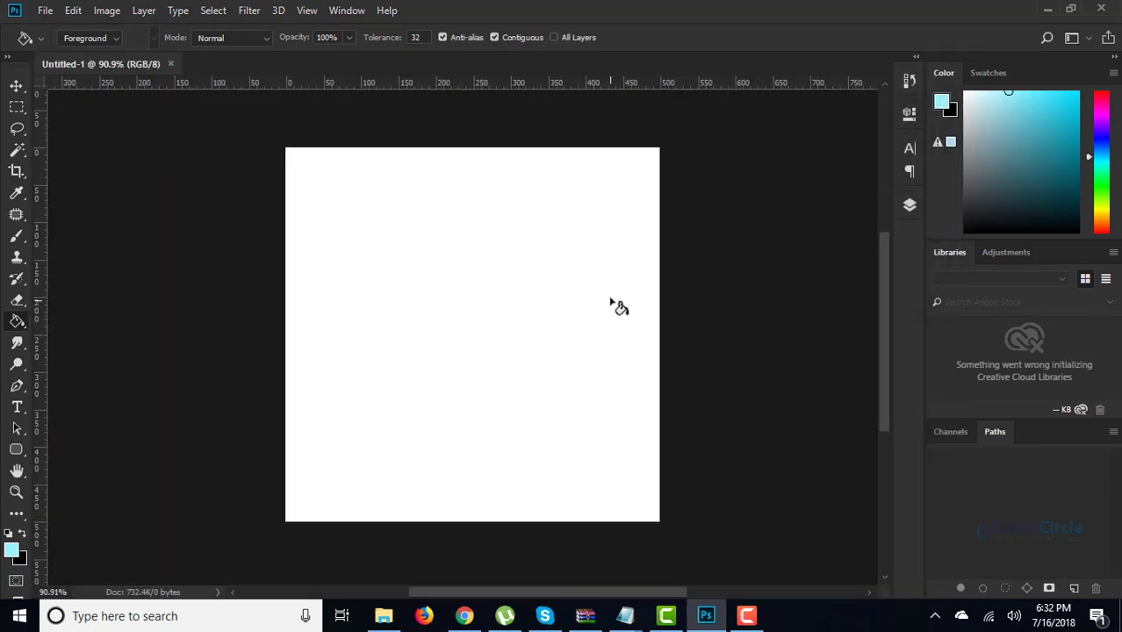
- Convert the blank document's locked Background into an editable Layer 0
{"action": "scroll", "coordinate": [615, 304], "scroll_direction": "up", "scroll_amount": 1}
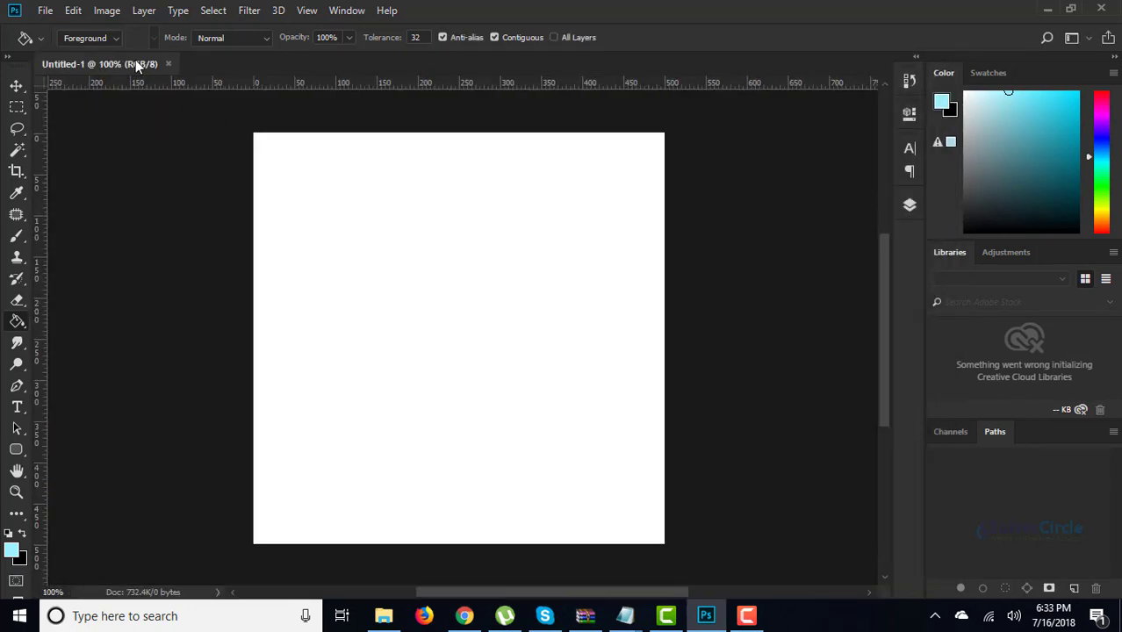
{"action": "left_click", "coordinate": [44, 11]}
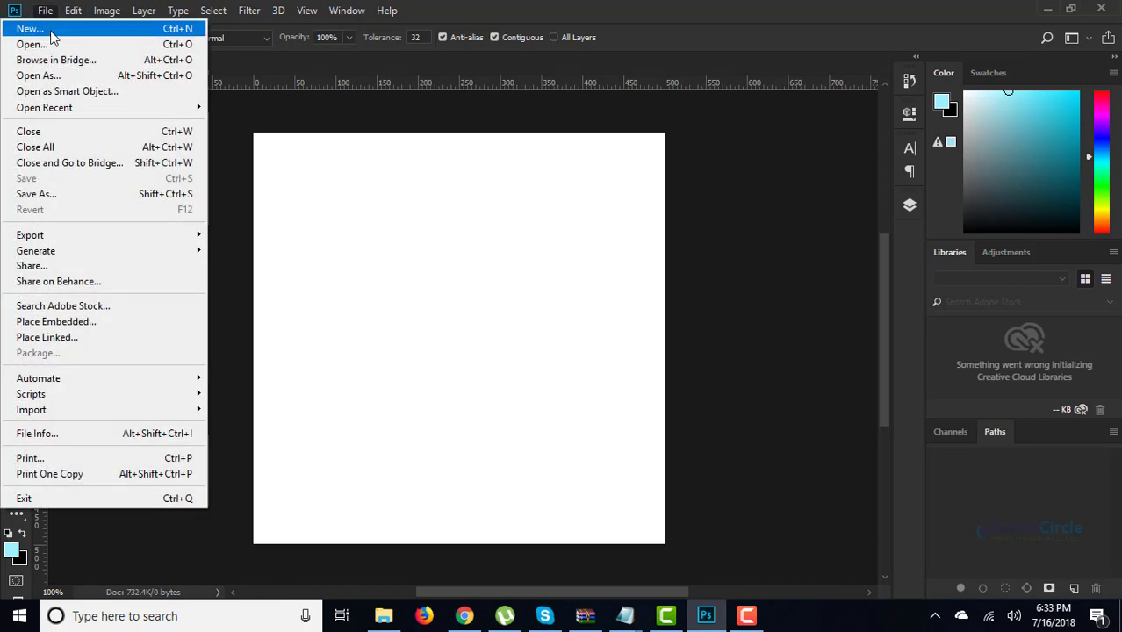
{"action": "left_click", "coordinate": [650, 7]}
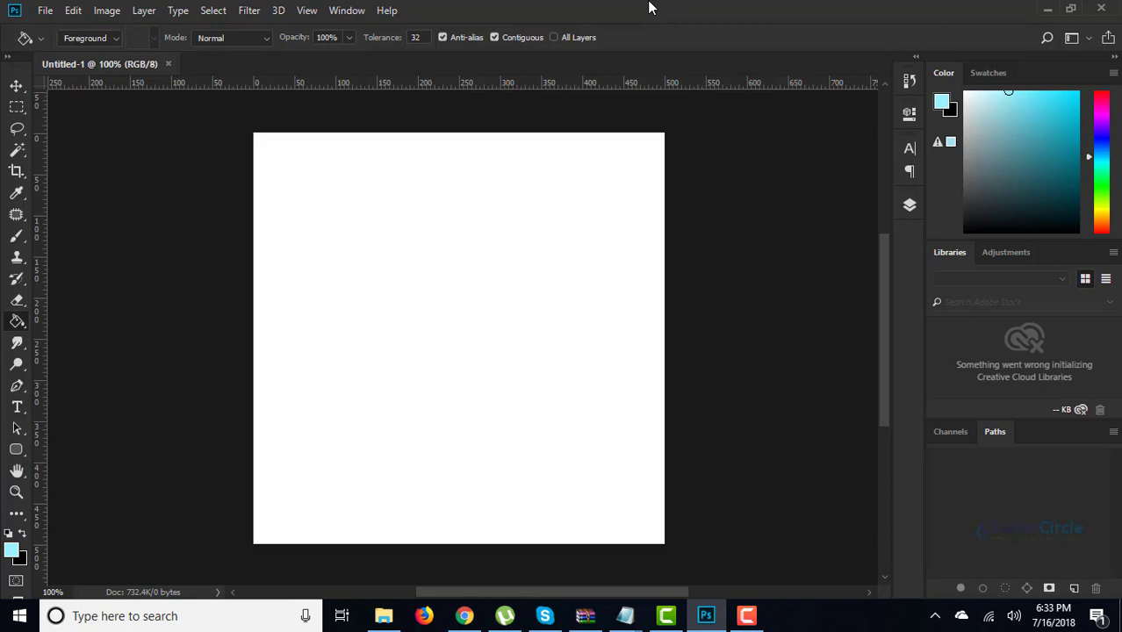
{"action": "left_click", "coordinate": [908, 207]}
{"action": "left_click", "coordinate": [861, 203]}
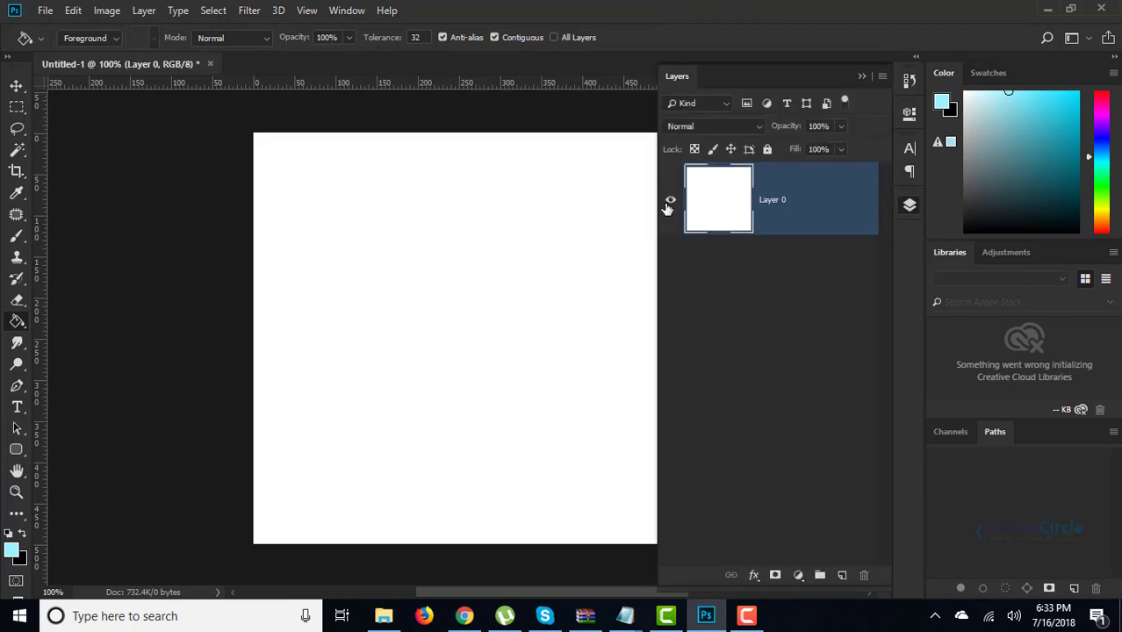
- Open the white T-shirt photo 560.JPG from the vms (F:) drive
{"action": "left_click", "coordinate": [56, 11]}
{"action": "left_click", "coordinate": [40, 42]}
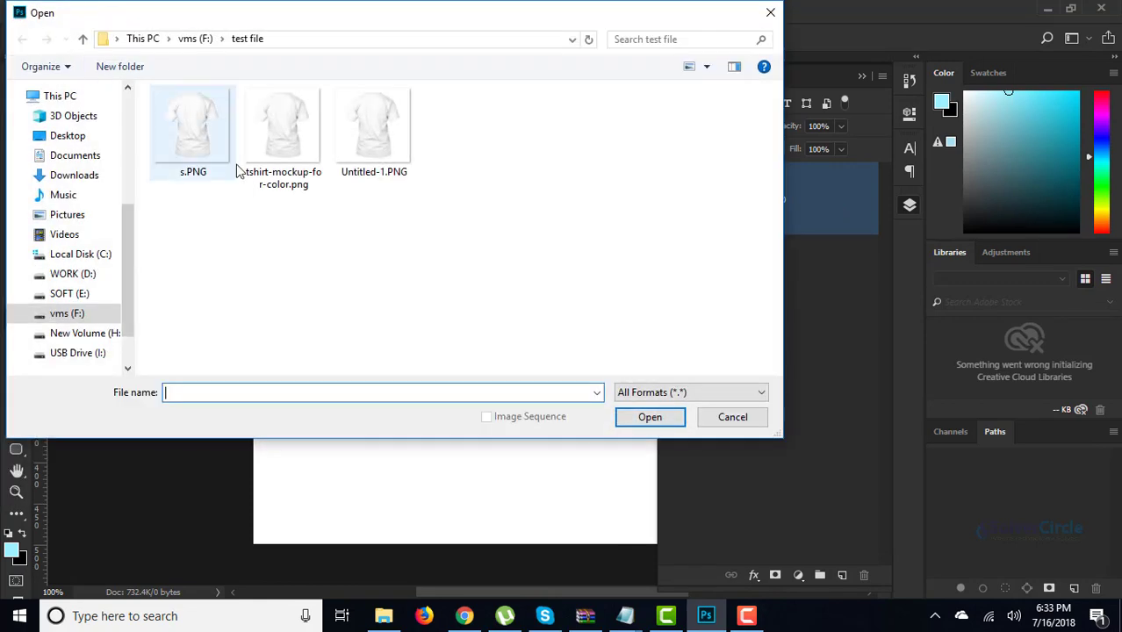
{"action": "mouse_move", "coordinate": [71, 220]}
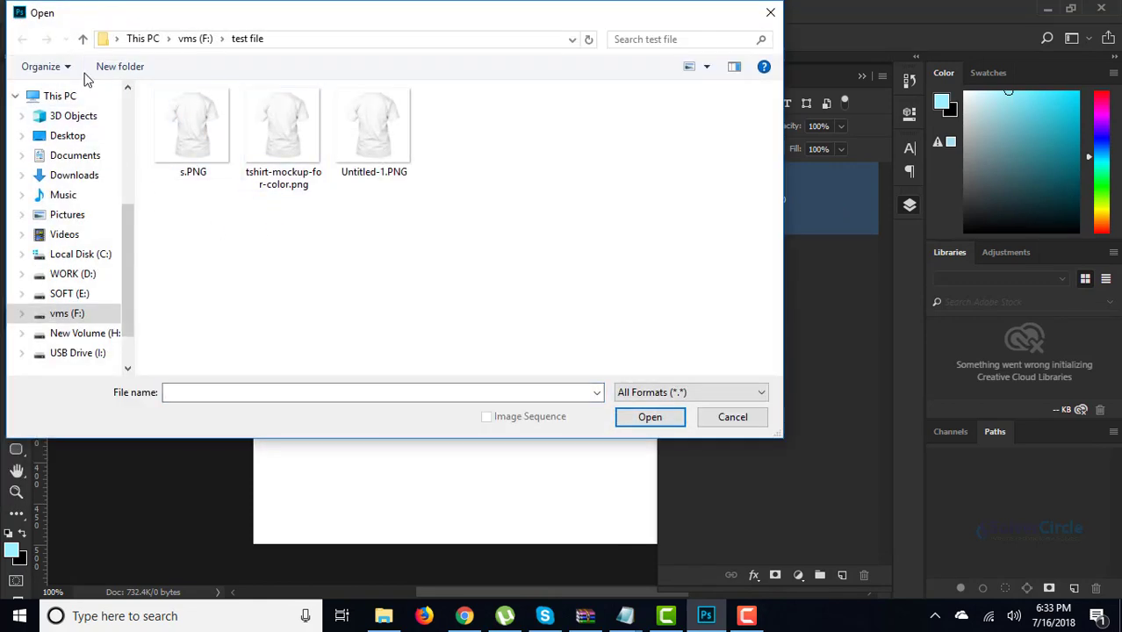
{"action": "left_click", "coordinate": [83, 41]}
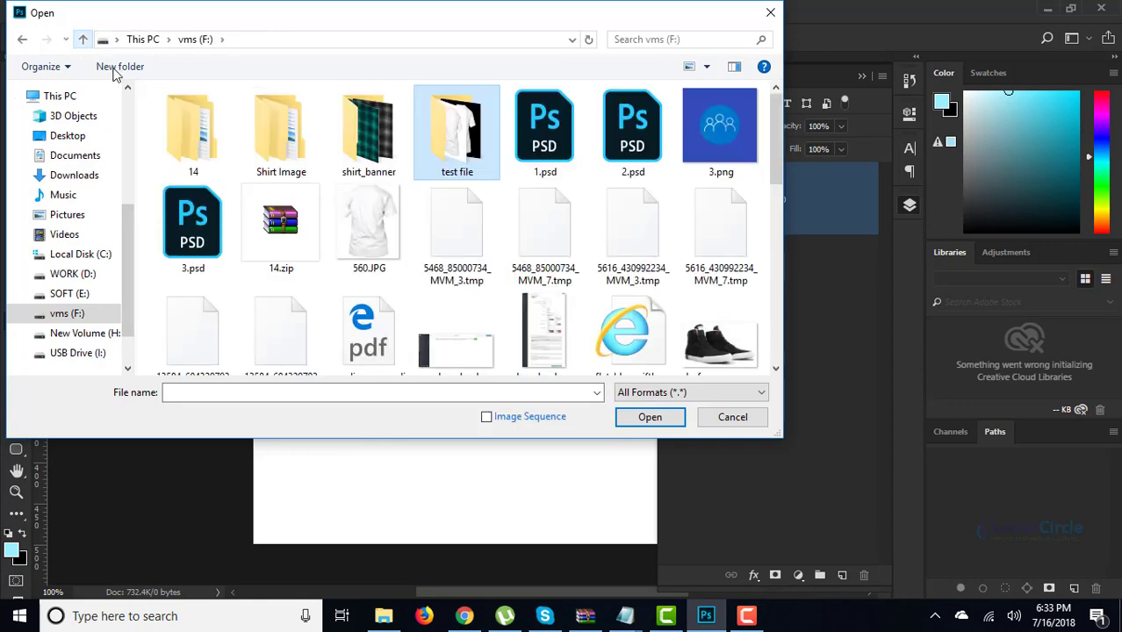
{"action": "double_click", "coordinate": [458, 151]}
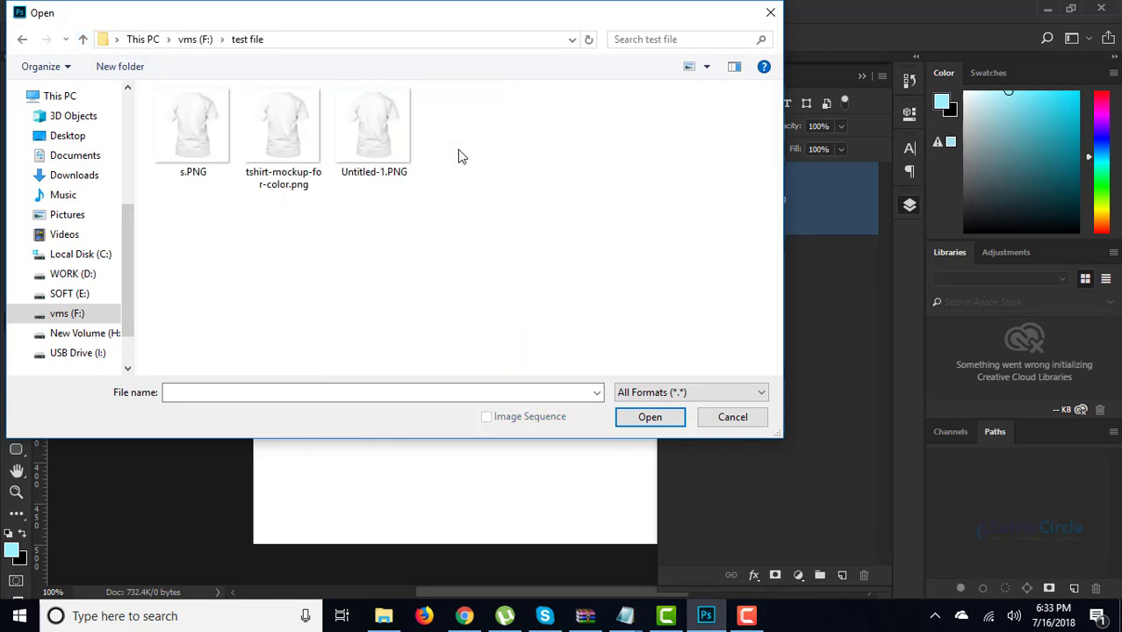
{"action": "left_click", "coordinate": [83, 40]}
{"action": "left_click", "coordinate": [379, 252]}
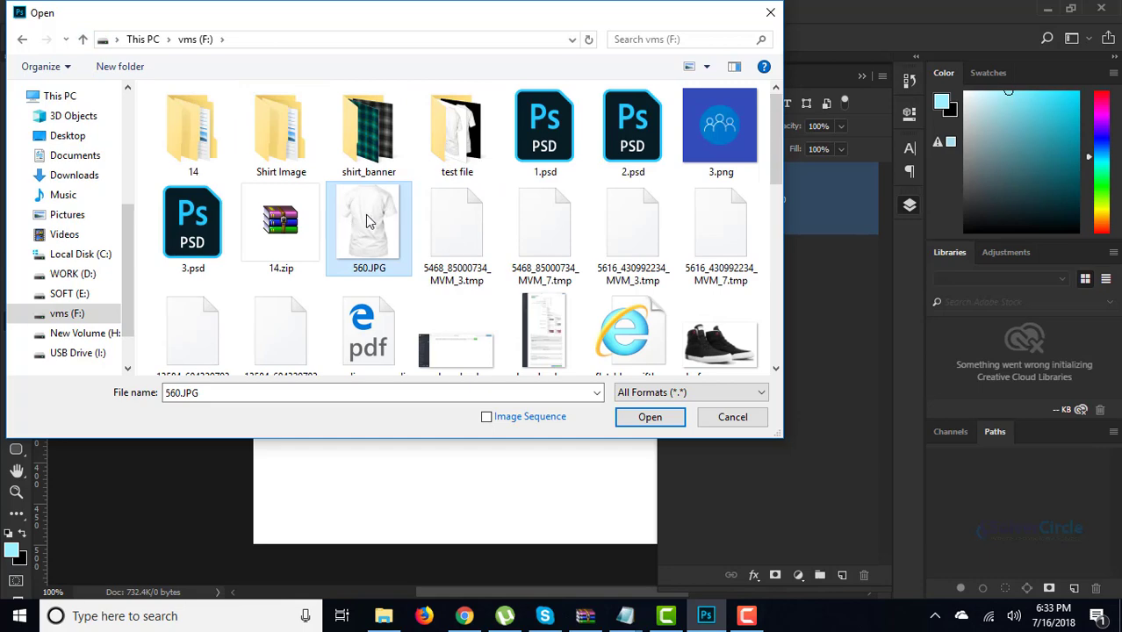
{"action": "double_click", "coordinate": [369, 221]}
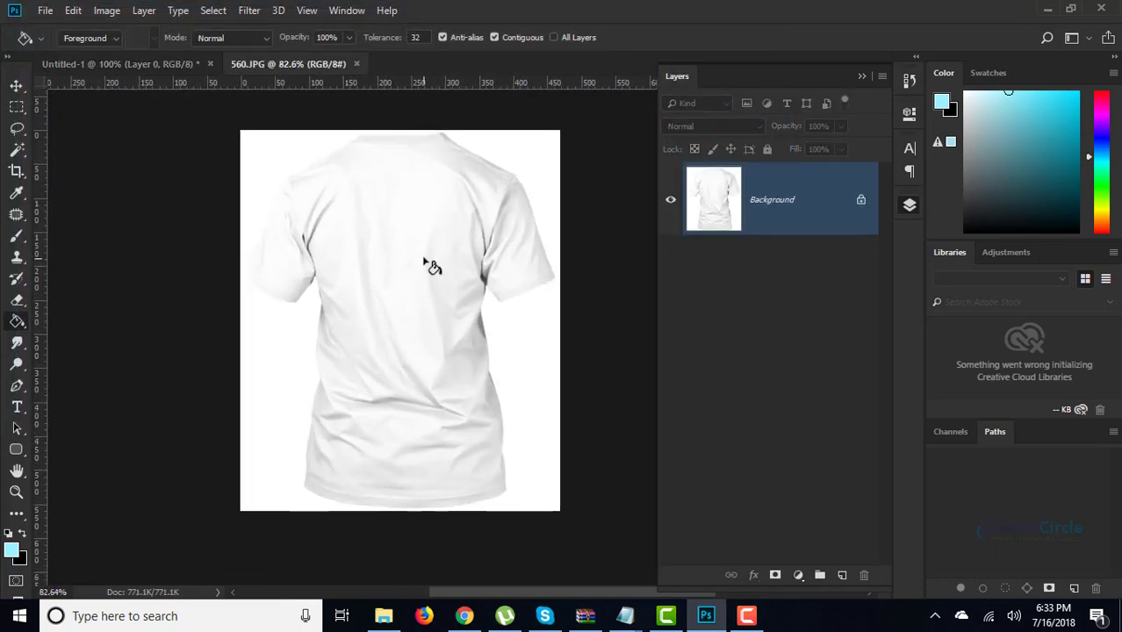
- Unlock the T-shirt photo's background into Layer 0 and switch to the Pen tool
{"action": "scroll", "coordinate": [425, 262], "scroll_direction": "up", "scroll_amount": 1}
{"action": "left_click", "coordinate": [860, 202]}
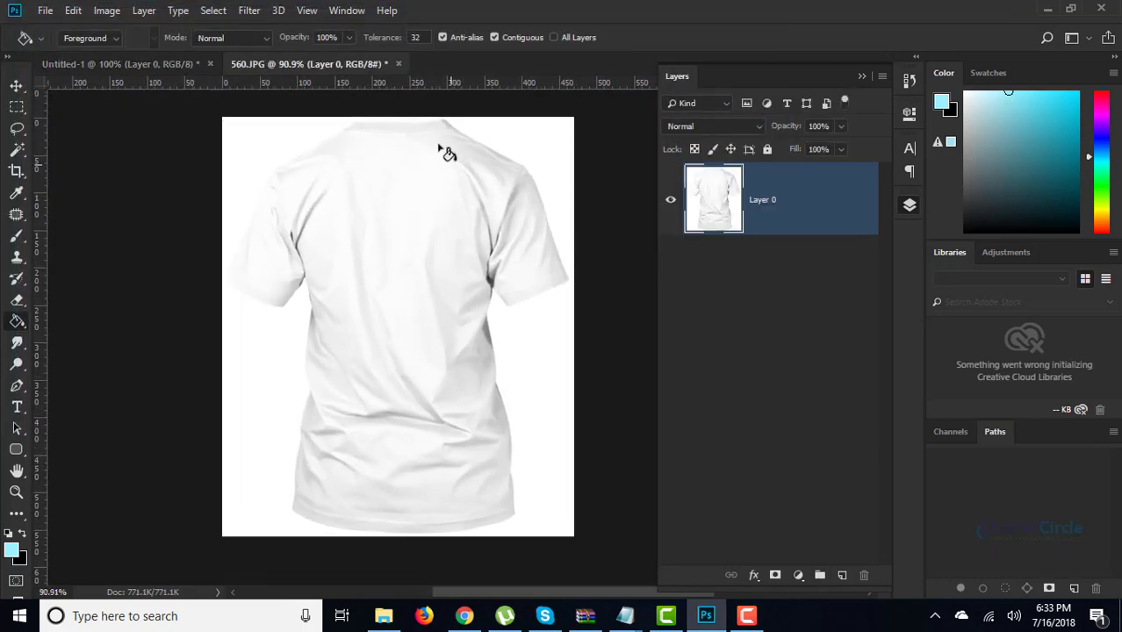
{"action": "scroll", "coordinate": [426, 139], "scroll_direction": "up", "scroll_amount": 1}
{"action": "left_click", "coordinate": [16, 385]}
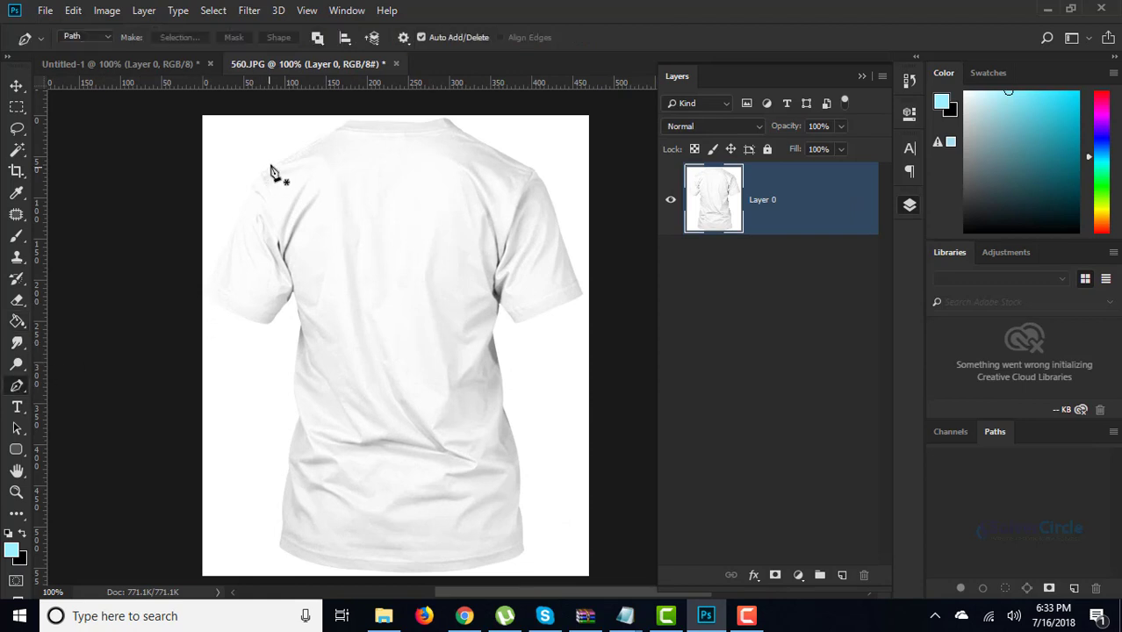
{"action": "scroll", "coordinate": [270, 170], "scroll_direction": "up", "scroll_amount": 6}
{"action": "scroll", "coordinate": [363, 121], "scroll_direction": "up", "scroll_amount": 5}
{"action": "scroll", "coordinate": [376, 116], "scroll_direction": "up", "scroll_amount": 1}
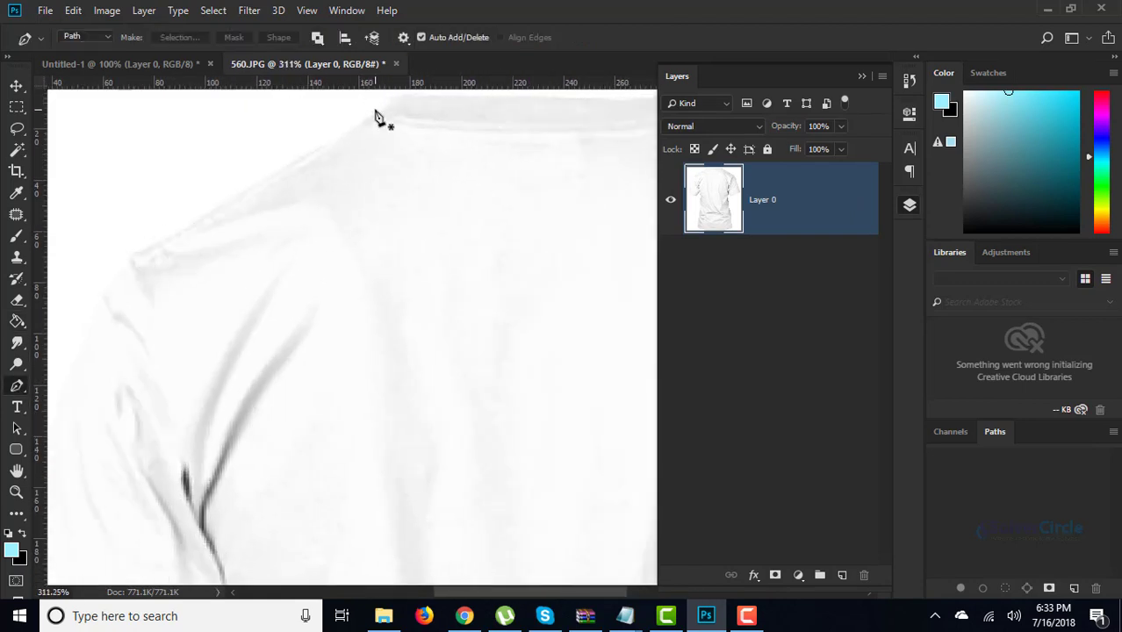
- Start the pen path at the shirt's top edge and trace the shoulder and left sleeve
{"action": "left_click", "coordinate": [377, 110]}
{"action": "left_click_drag", "start_coordinate": [248, 191], "coordinate": [226, 204]}
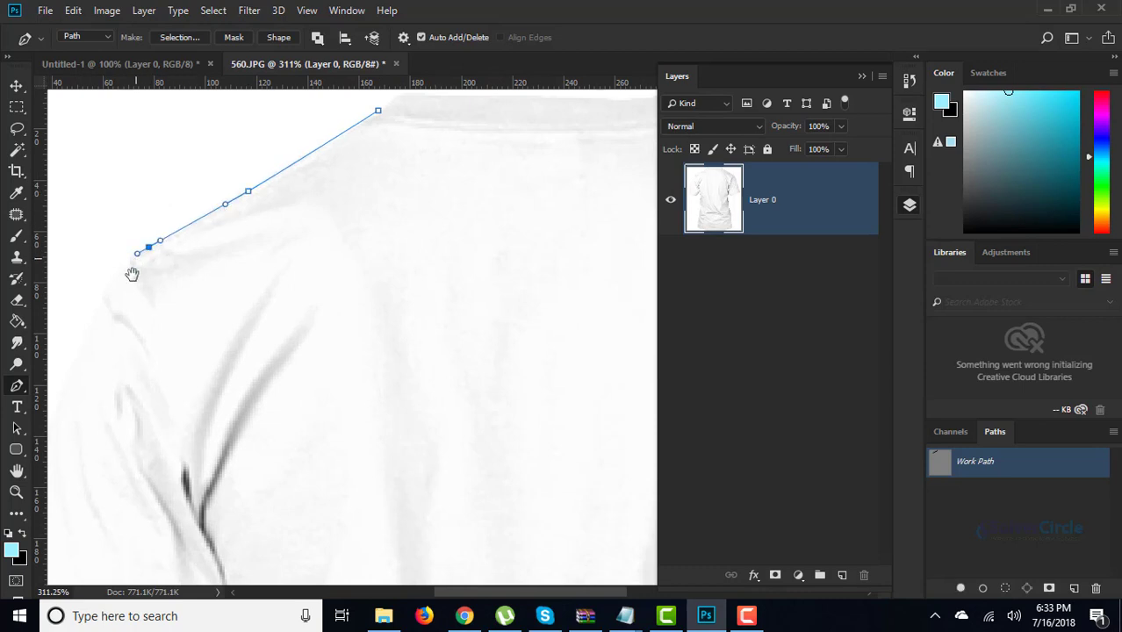
{"action": "mouse_move", "coordinate": [132, 269]}
{"action": "left_mouse_down"}
{"action": "mouse_move", "coordinate": [377, 215]}
{"action": "mouse_move", "coordinate": [352, 228]}
{"action": "left_mouse_up"}
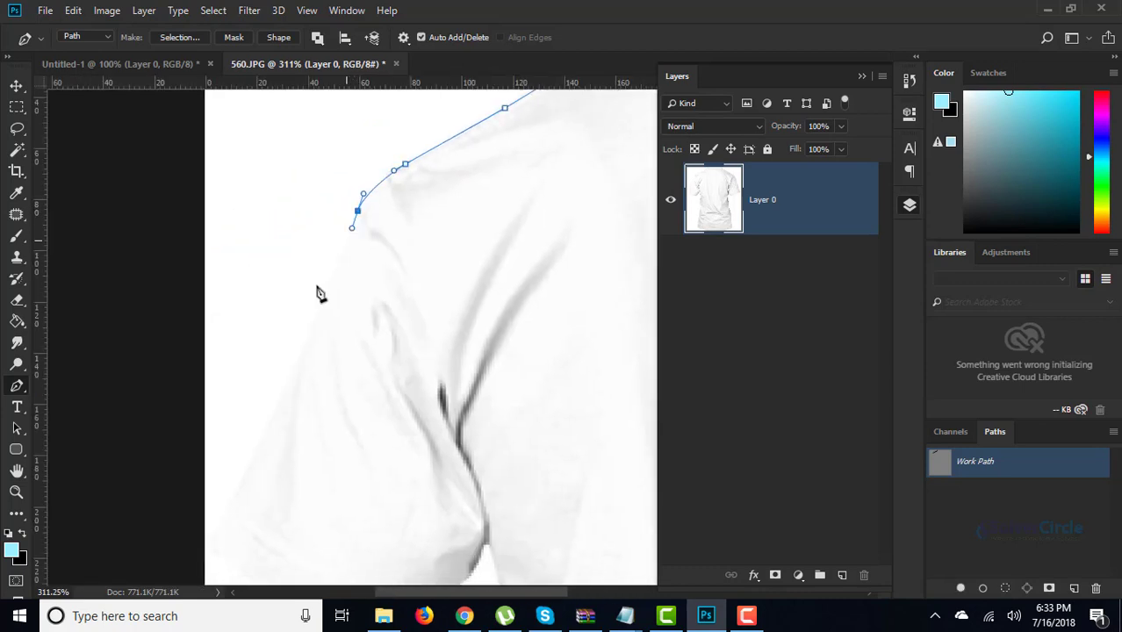
{"action": "left_click_drag", "start_coordinate": [303, 358], "coordinate": [378, 132]}
{"action": "left_click", "coordinate": [377, 130]}
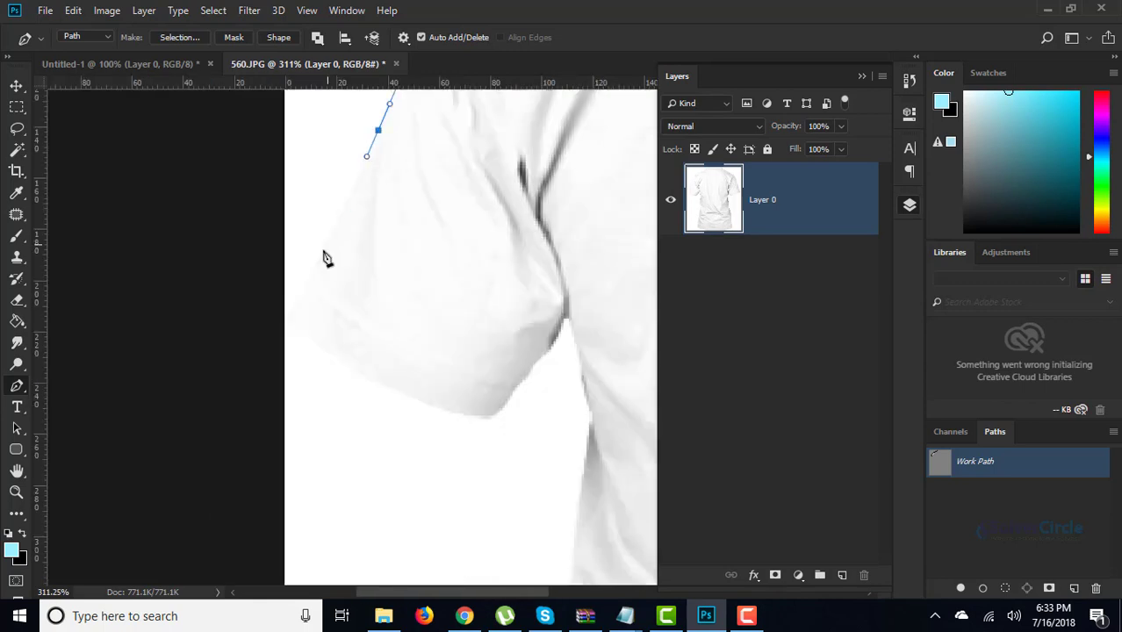
{"action": "left_click", "coordinate": [315, 264]}
{"action": "left_click", "coordinate": [290, 314]}
{"action": "left_click", "coordinate": [300, 334]}
{"action": "left_click", "coordinate": [371, 377]}
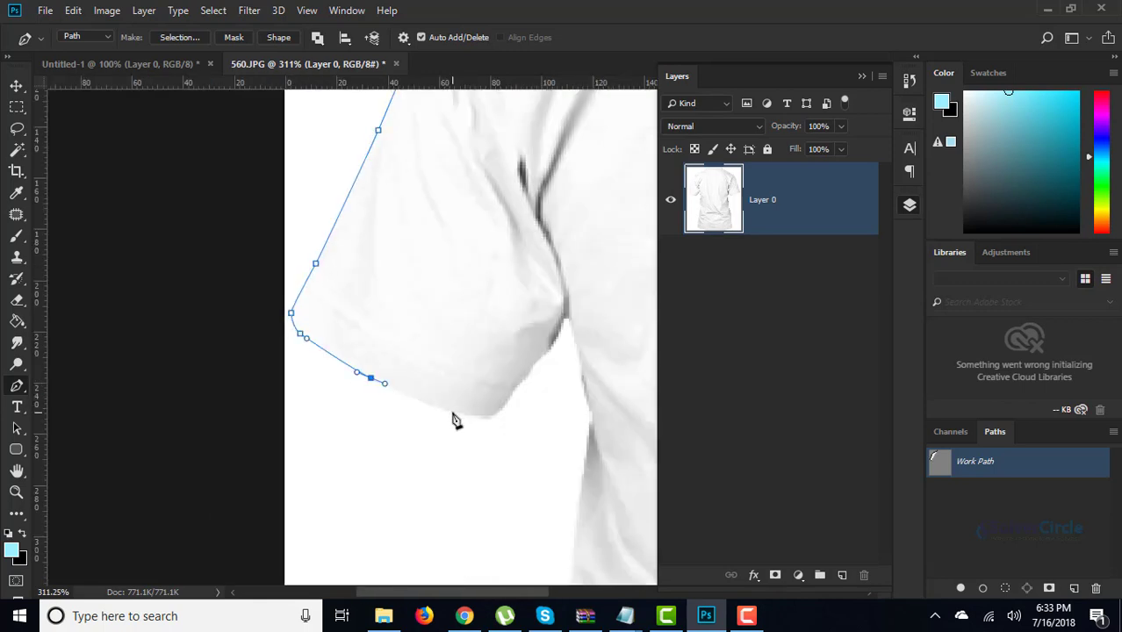
{"action": "left_click", "coordinate": [456, 412]}
{"action": "left_click", "coordinate": [488, 415]}
{"action": "left_click", "coordinate": [508, 398]}
{"action": "left_click", "coordinate": [532, 367]}
{"action": "left_click", "coordinate": [549, 349]}
{"action": "left_click", "coordinate": [564, 318]}
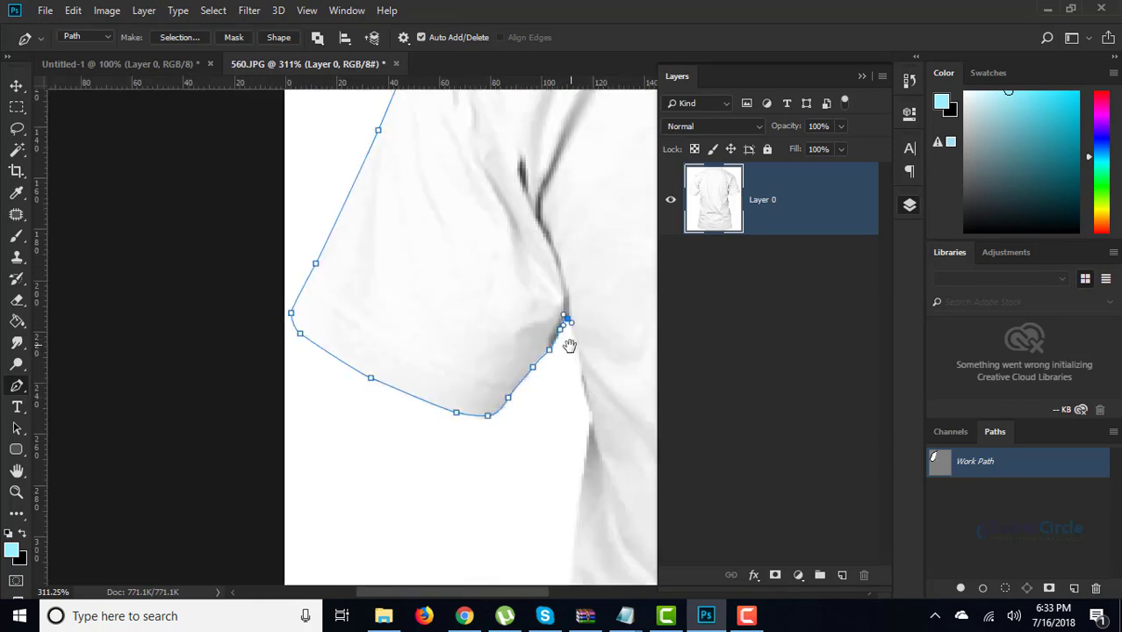
- Continue the path down the shirt's left side and around the hem
{"action": "left_click_drag", "start_coordinate": [571, 343], "coordinate": [343, 294]}
{"action": "left_click", "coordinate": [341, 290]}
{"action": "left_click_drag", "start_coordinate": [335, 368], "coordinate": [420, 230]}
{"action": "left_click_drag", "start_coordinate": [429, 290], "coordinate": [431, 312]}
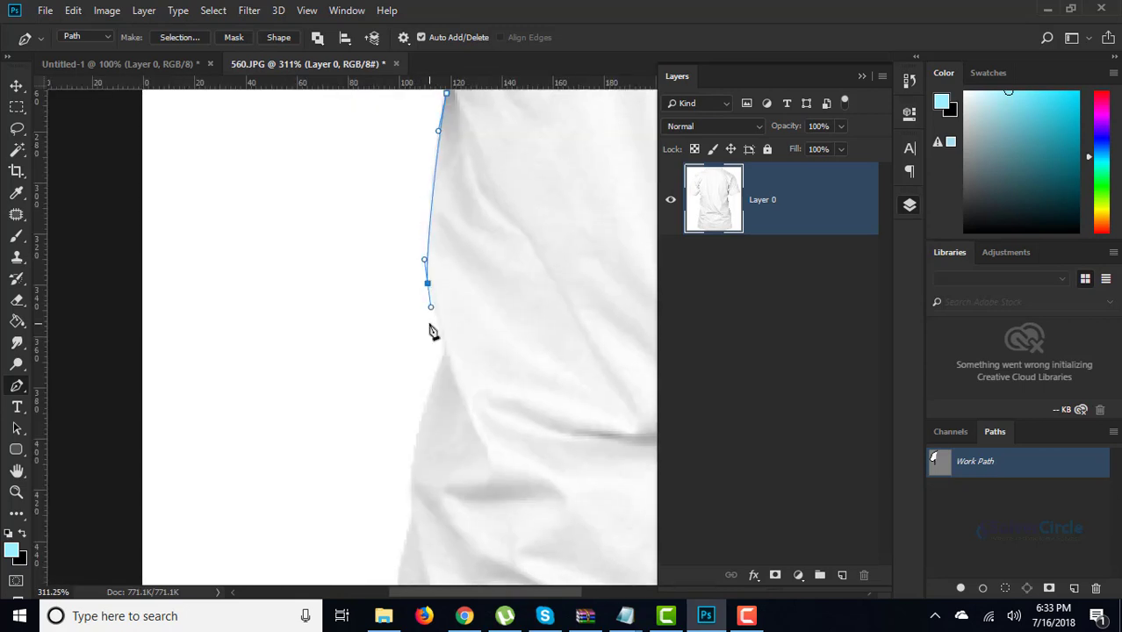
{"action": "mouse_move", "coordinate": [440, 369]}
{"action": "left_mouse_down"}
{"action": "mouse_move", "coordinate": [437, 397]}
{"action": "mouse_move", "coordinate": [477, 163]}
{"action": "left_mouse_up"}
{"action": "left_click_drag", "start_coordinate": [455, 253], "coordinate": [456, 281]}
{"action": "mouse_move", "coordinate": [444, 339]}
{"action": "left_mouse_down"}
{"action": "mouse_move", "coordinate": [441, 368]}
{"action": "mouse_move", "coordinate": [358, 219]}
{"action": "left_mouse_up"}
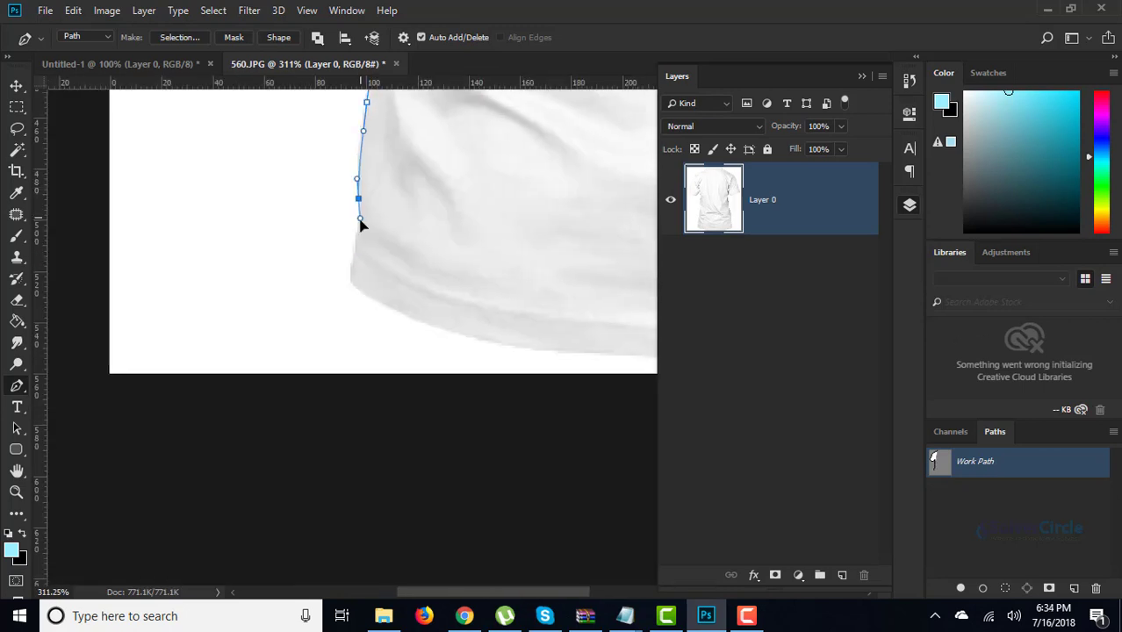
{"action": "mouse_move", "coordinate": [353, 260]}
{"action": "left_mouse_down"}
{"action": "mouse_move", "coordinate": [360, 290]}
{"action": "mouse_move", "coordinate": [168, 262]}
{"action": "left_mouse_up"}
{"action": "left_click_drag", "start_coordinate": [240, 317], "coordinate": [269, 321]}
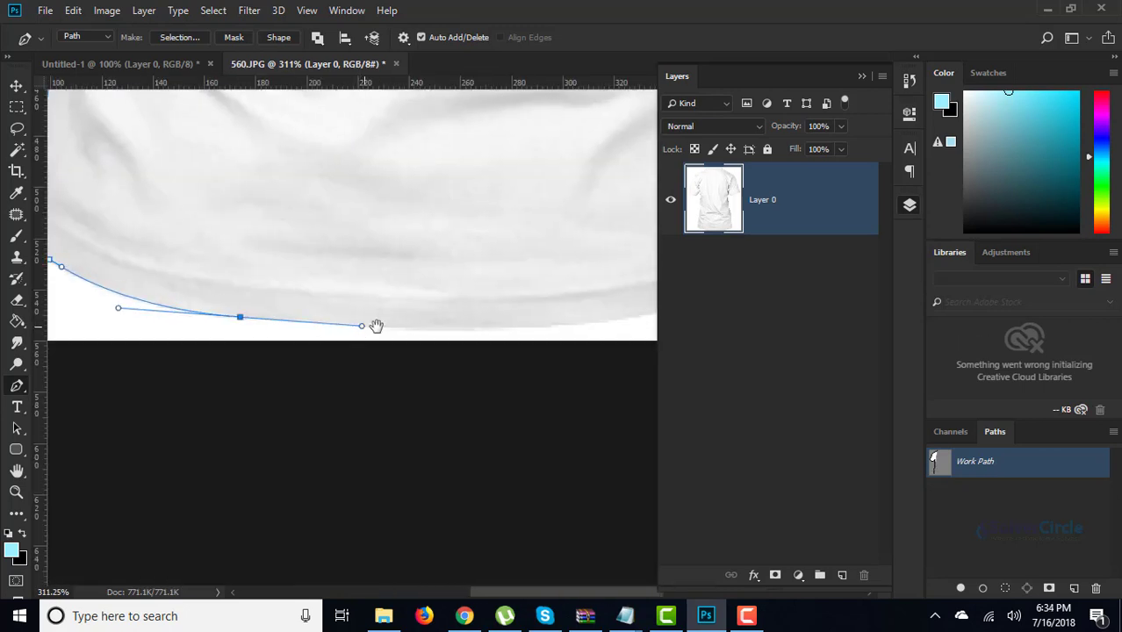
{"action": "scroll", "coordinate": [376, 325], "scroll_direction": "right", "scroll_amount": 4}
{"action": "left_click_drag", "start_coordinate": [356, 326], "coordinate": [375, 325]}
{"action": "left_click_drag", "start_coordinate": [483, 302], "coordinate": [514, 296]}
- Trace the path up the shirt's right side toward the armpit
{"action": "left_click", "coordinate": [559, 280]}
{"action": "left_click", "coordinate": [583, 253]}
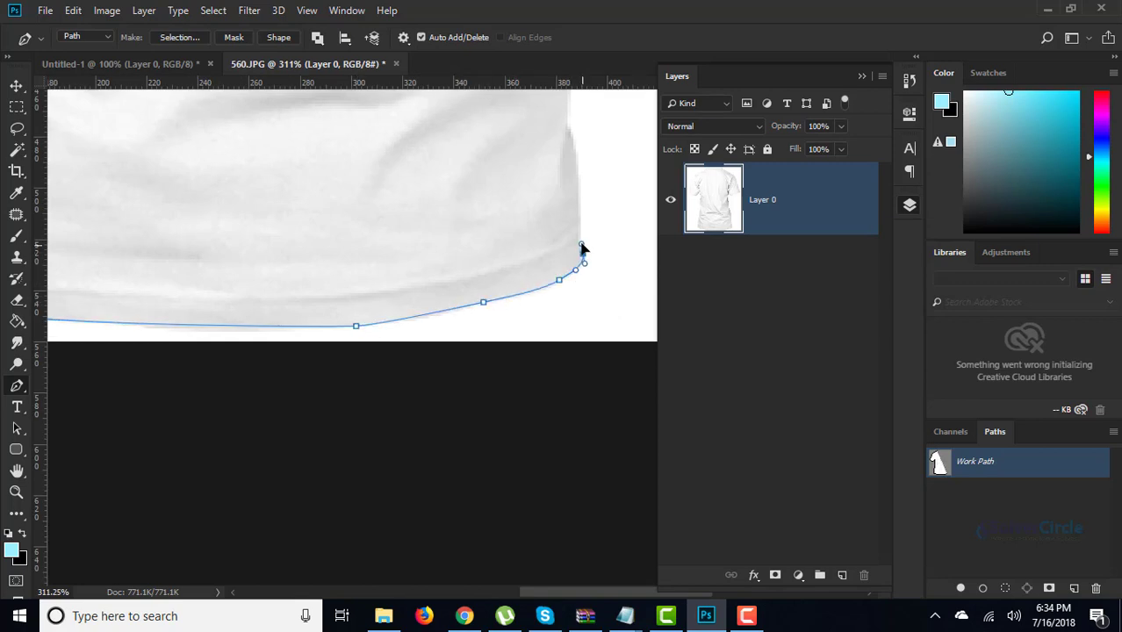
{"action": "left_click", "coordinate": [576, 174]}
{"action": "left_click", "coordinate": [569, 125]}
{"action": "left_click_drag", "start_coordinate": [573, 143], "coordinate": [403, 401]}
{"action": "left_click_drag", "start_coordinate": [396, 241], "coordinate": [385, 200]}
{"action": "left_click_drag", "start_coordinate": [347, 101], "coordinate": [426, 408]}
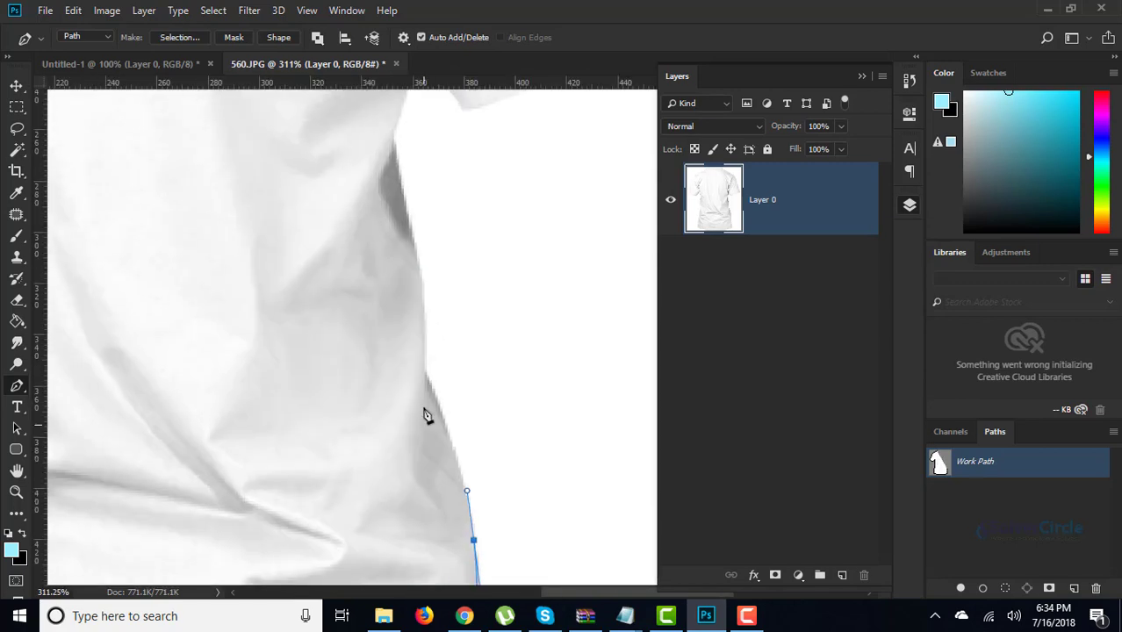
{"action": "left_click", "coordinate": [432, 387]}
{"action": "left_click_drag", "start_coordinate": [423, 339], "coordinate": [422, 309]}
{"action": "mouse_move", "coordinate": [403, 195]}
{"action": "left_mouse_down"}
{"action": "mouse_move", "coordinate": [397, 170]}
{"action": "mouse_move", "coordinate": [268, 476]}
{"action": "left_mouse_up"}
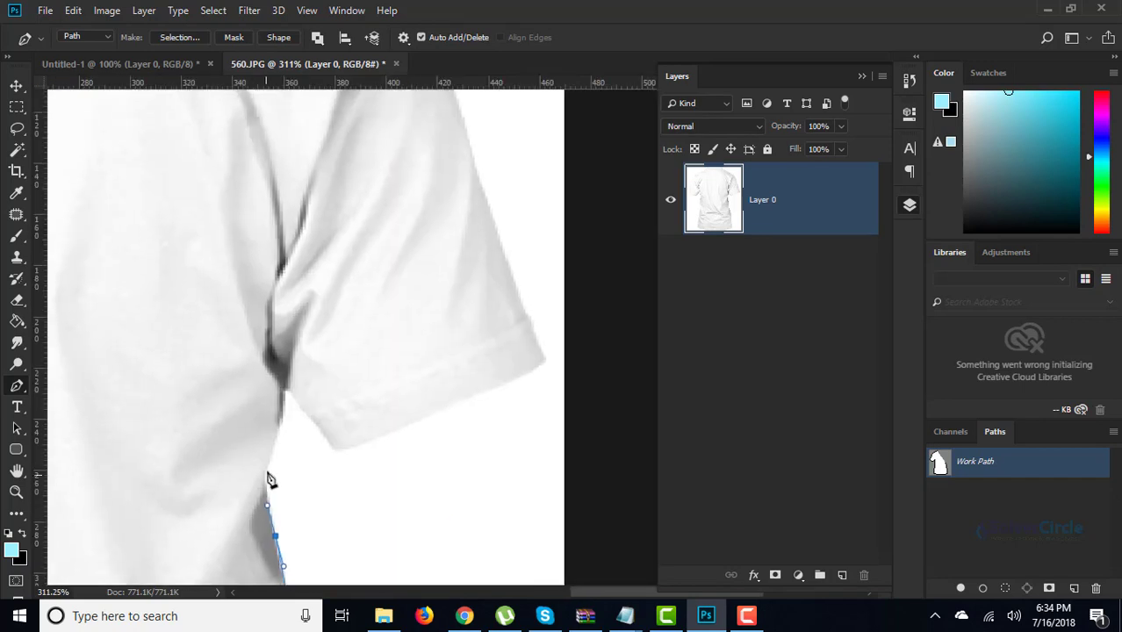
- Trace the right sleeve's underside, hem and outer edge
{"action": "left_click", "coordinate": [268, 462]}
{"action": "left_click", "coordinate": [283, 405]}
{"action": "left_click", "coordinate": [288, 386]}
{"action": "left_click_drag", "start_coordinate": [324, 434], "coordinate": [331, 449]}
{"action": "left_click", "coordinate": [344, 449]}
{"action": "left_click", "coordinate": [432, 416]}
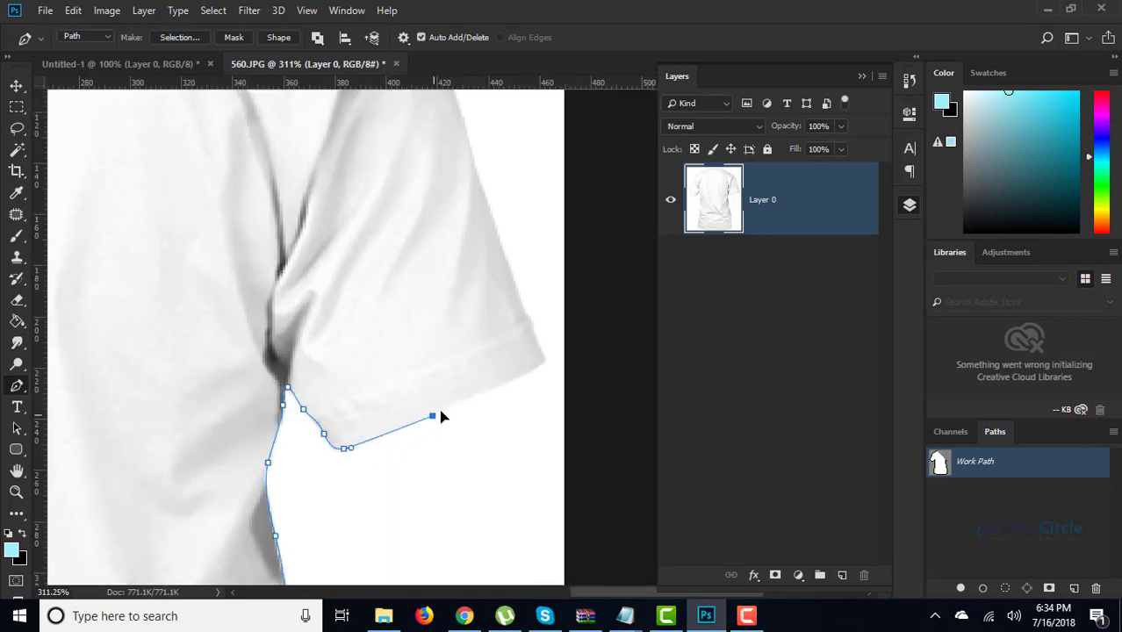
{"action": "left_click", "coordinate": [499, 386]}
{"action": "left_click", "coordinate": [529, 369]}
{"action": "left_click", "coordinate": [545, 354]}
{"action": "left_click_drag", "start_coordinate": [522, 304], "coordinate": [519, 295]}
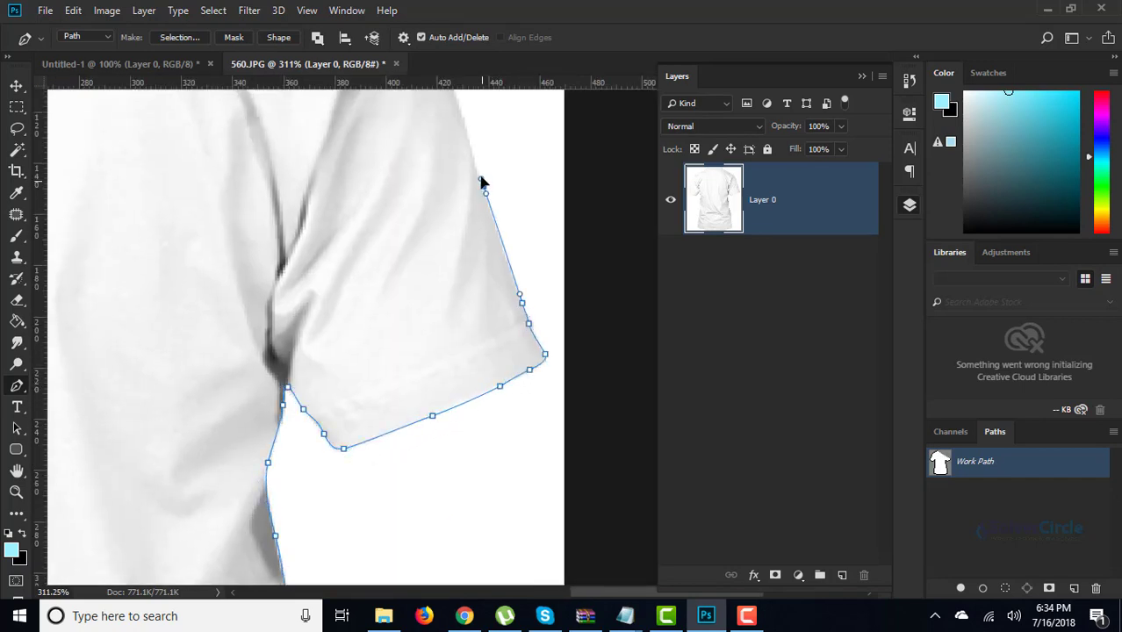
{"action": "left_click_drag", "start_coordinate": [481, 180], "coordinate": [376, 406]}
- Trace over the shoulder and collar and close the path at the starting anchor
{"action": "left_click", "coordinate": [369, 383]}
{"action": "mouse_move", "coordinate": [345, 338]}
{"action": "left_mouse_down"}
{"action": "mouse_move", "coordinate": [526, 364]}
{"action": "mouse_move", "coordinate": [521, 332]}
{"action": "mouse_move", "coordinate": [484, 326]}
{"action": "left_mouse_up"}
{"action": "scroll", "coordinate": [521, 338], "scroll_direction": "up", "scroll_amount": 2}
{"action": "scroll", "coordinate": [521, 340], "scroll_direction": "left", "scroll_amount": 2}
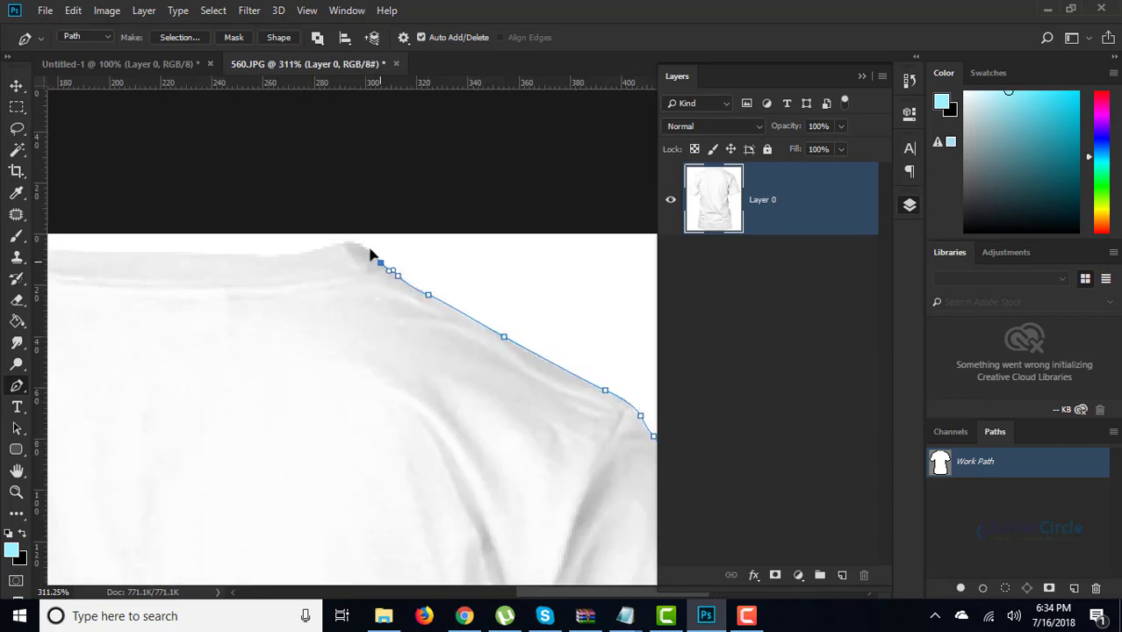
{"action": "left_click_drag", "start_coordinate": [328, 244], "coordinate": [318, 248]}
{"action": "left_click_drag", "start_coordinate": [195, 308], "coordinate": [470, 317]}
{"action": "left_click_drag", "start_coordinate": [476, 263], "coordinate": [393, 264]}
{"action": "left_click", "coordinate": [343, 257]}
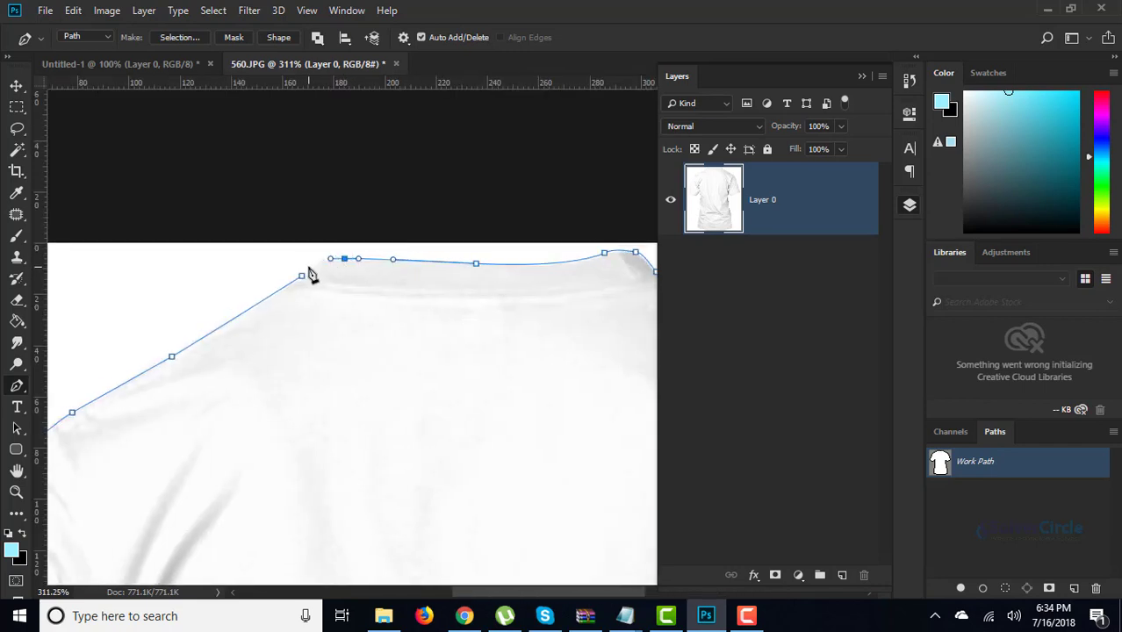
{"action": "scroll", "coordinate": [389, 268], "scroll_direction": "down", "scroll_amount": 3}
{"action": "scroll", "coordinate": [395, 281], "scroll_direction": "down", "scroll_amount": 3}
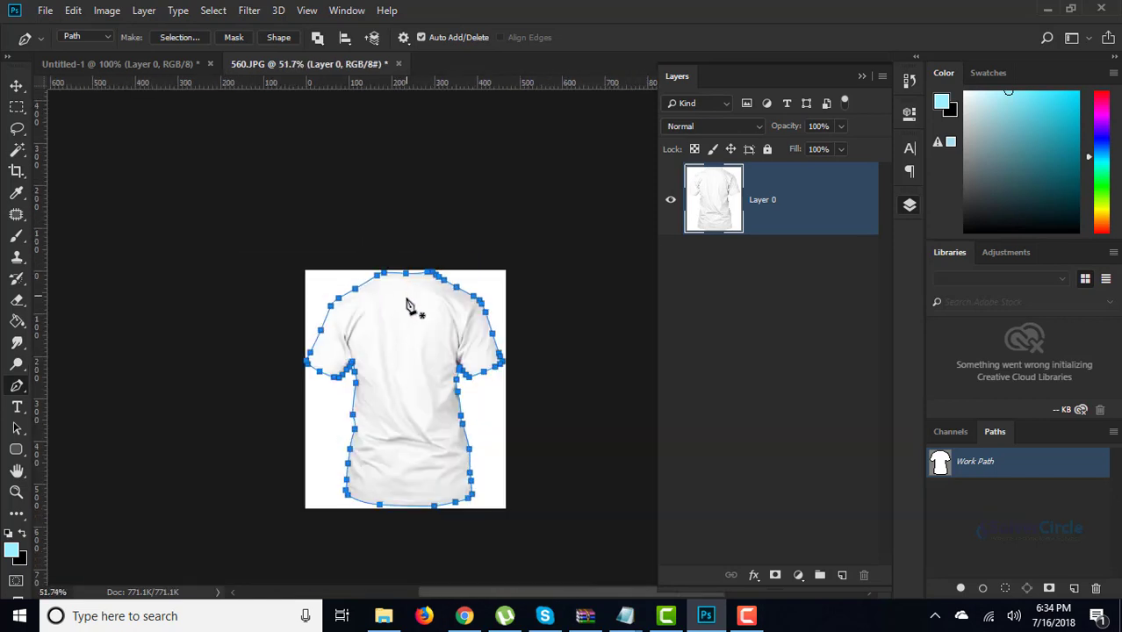
{"action": "scroll", "coordinate": [439, 368], "scroll_direction": "up", "scroll_amount": 1}
{"action": "scroll", "coordinate": [461, 413], "scroll_direction": "up", "scroll_amount": 1}
{"action": "scroll", "coordinate": [475, 448], "scroll_direction": "down", "scroll_amount": 1}
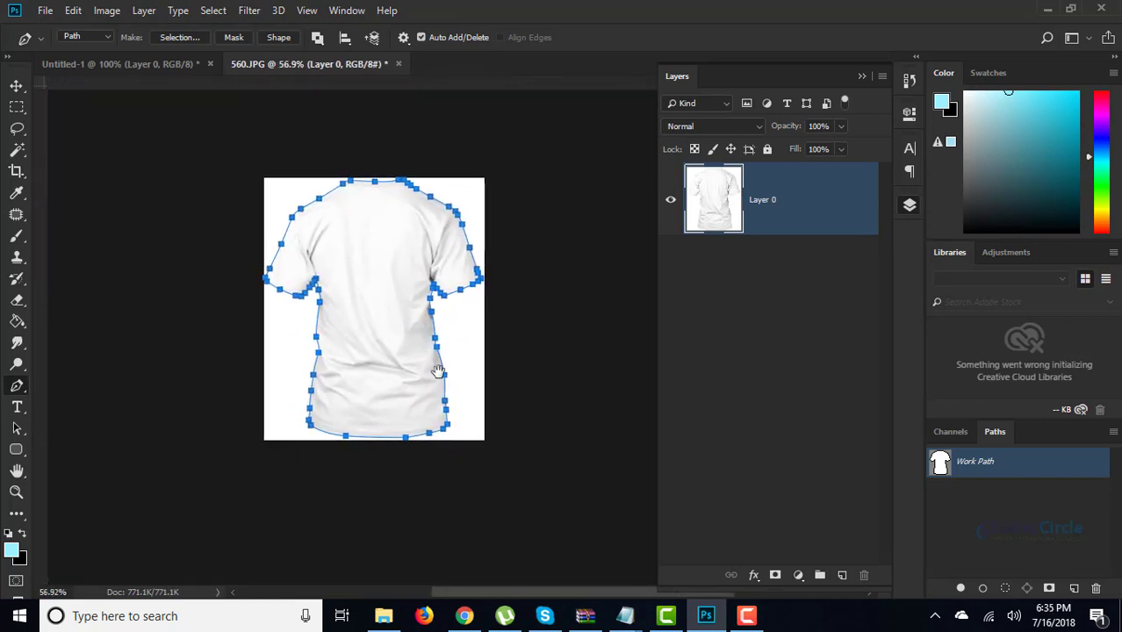
{"action": "scroll", "coordinate": [389, 350], "scroll_direction": "up", "scroll_amount": 2}
- Load the shirt outline as a selection and paste the cut-out shirt into Untitled-1
{"action": "key", "text": "ctrl+Return"}
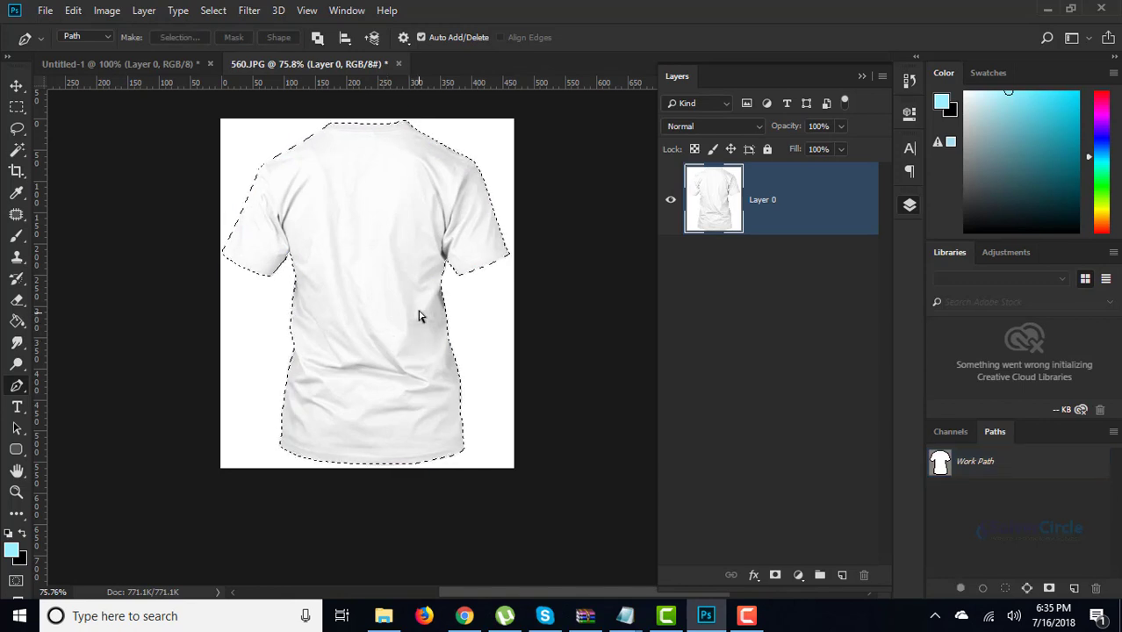
{"action": "left_click", "coordinate": [123, 63]}
{"action": "scroll", "coordinate": [278, 239], "scroll_direction": "down", "scroll_amount": 3}
{"action": "scroll", "coordinate": [326, 254], "scroll_direction": "up", "scroll_amount": 2}
{"action": "key", "text": "ctrl+v"}
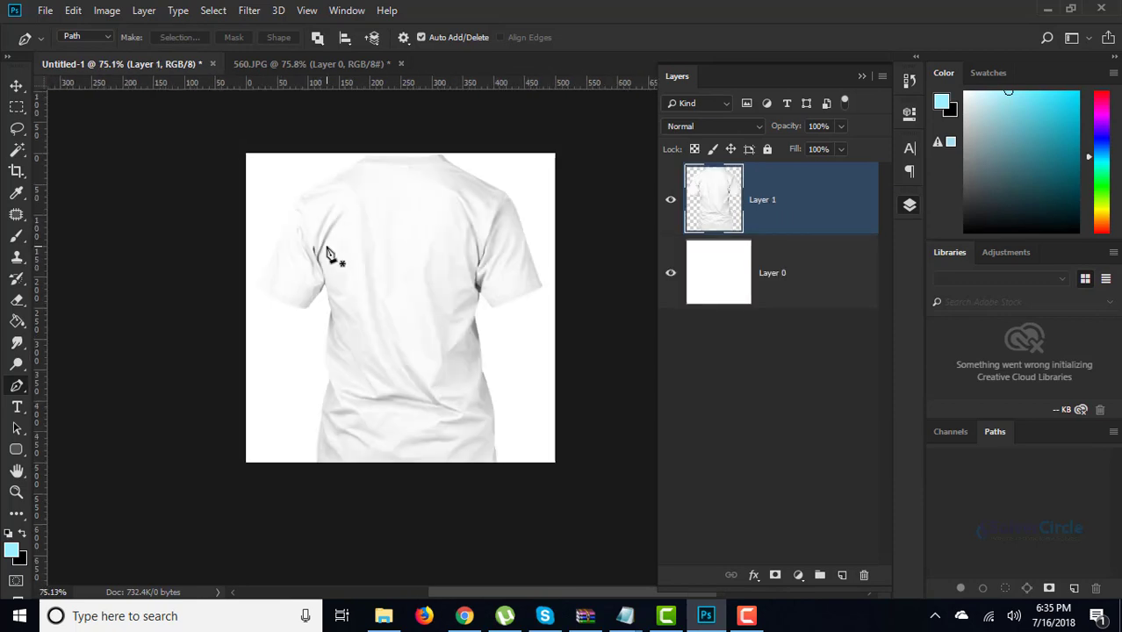
{"action": "scroll", "coordinate": [356, 264], "scroll_direction": "down", "scroll_amount": 2}
- Scale the pasted shirt to about 79% and centre it on the canvas
{"action": "key", "text": "ctrl+t"}
{"action": "scroll", "coordinate": [382, 219], "scroll_direction": "up", "scroll_amount": 1}
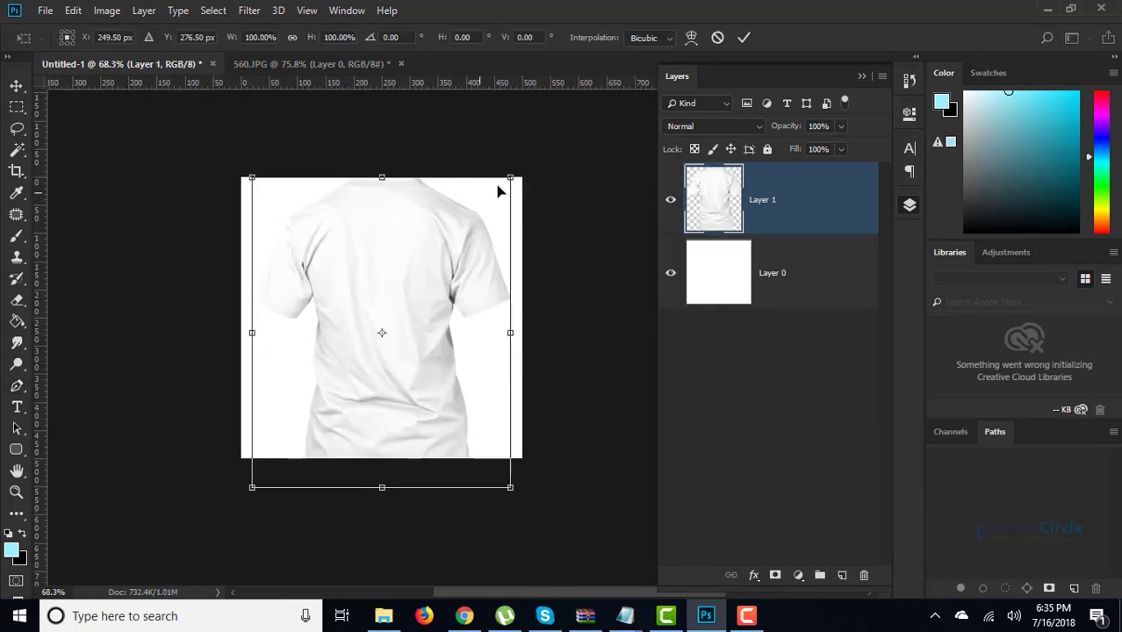
{"action": "left_click_drag", "start_coordinate": [515, 177], "coordinate": [483, 211]}
{"action": "left_click_drag", "start_coordinate": [419, 277], "coordinate": [426, 266]}
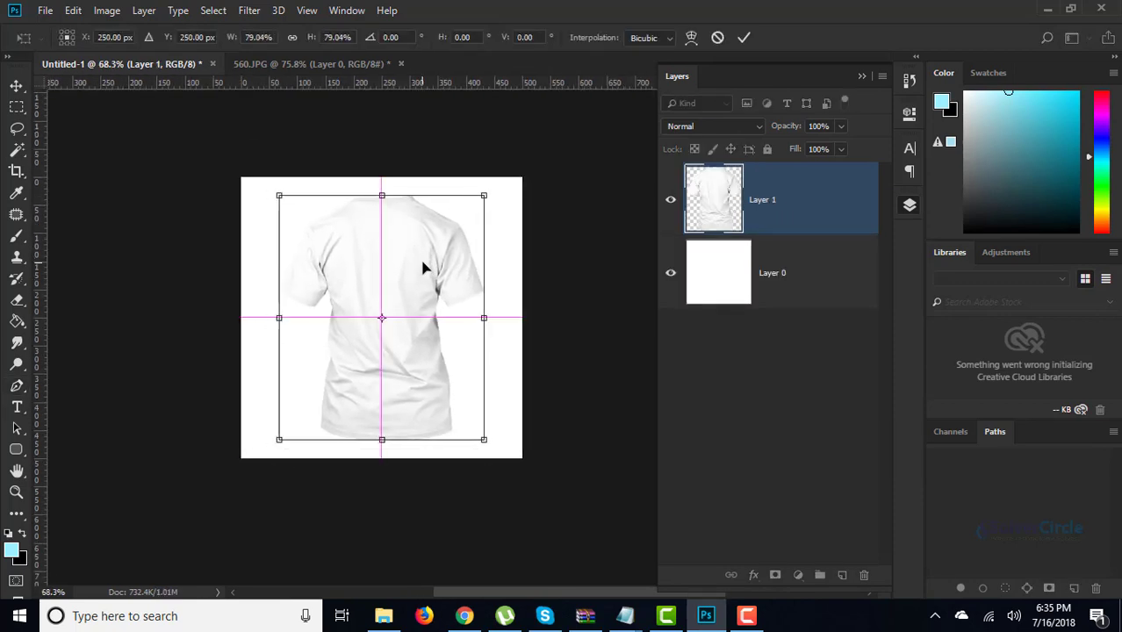
{"action": "key", "text": "Return"}
{"action": "key", "text": "p"}
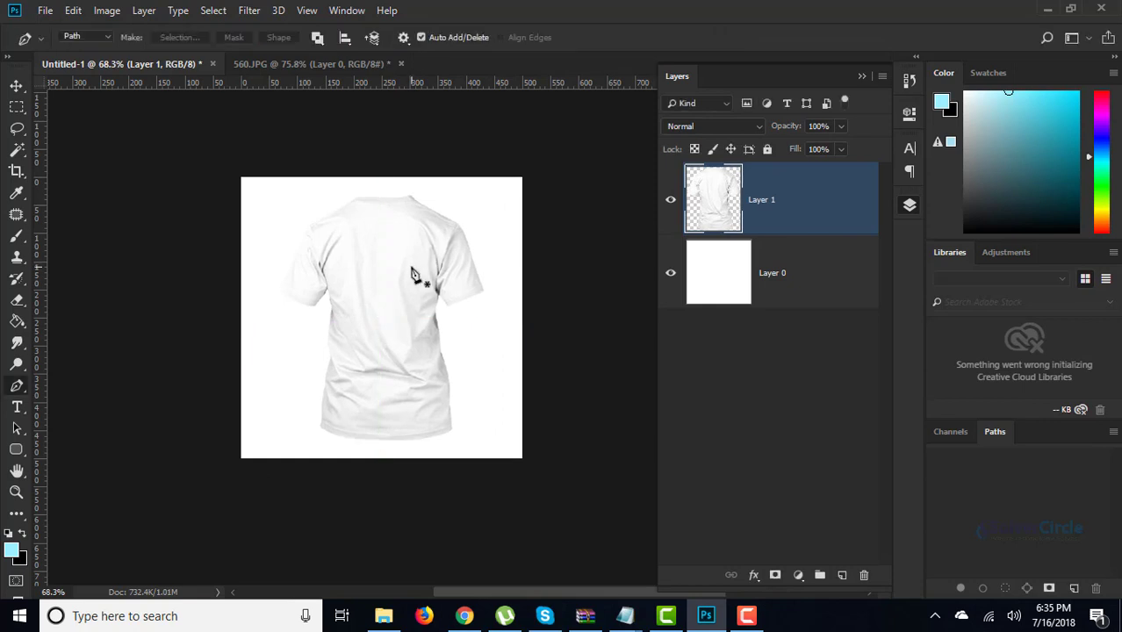
{"action": "scroll", "coordinate": [412, 274], "scroll_direction": "up", "scroll_amount": 2}
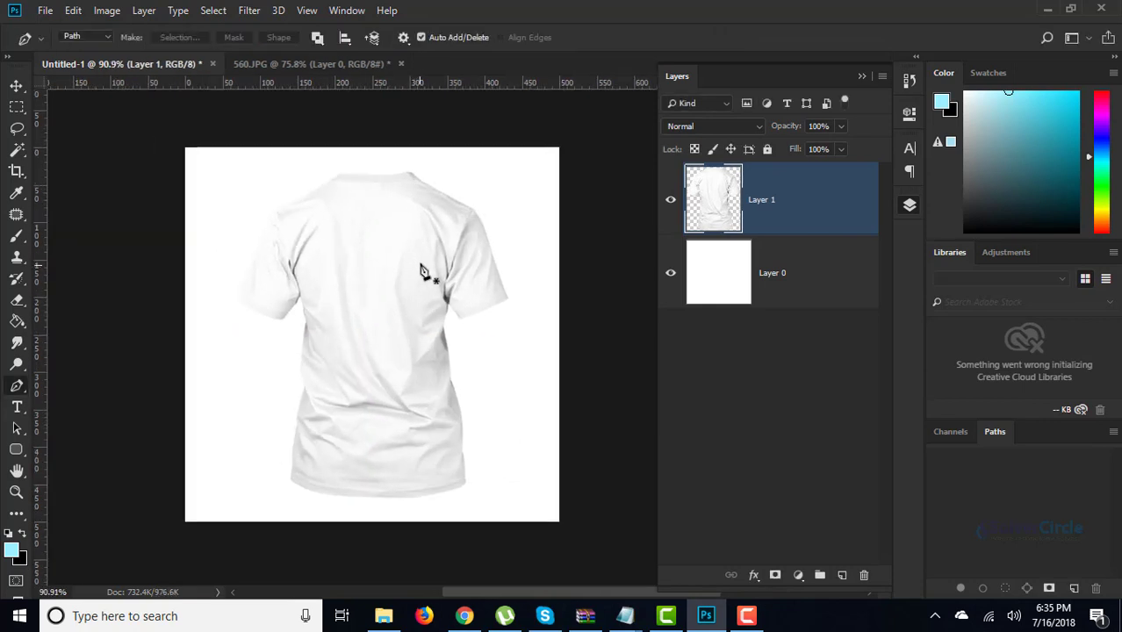
- Enlarge the shirt to about 105.5% so it fills the canvas
{"action": "key", "text": "ctrl+t"}
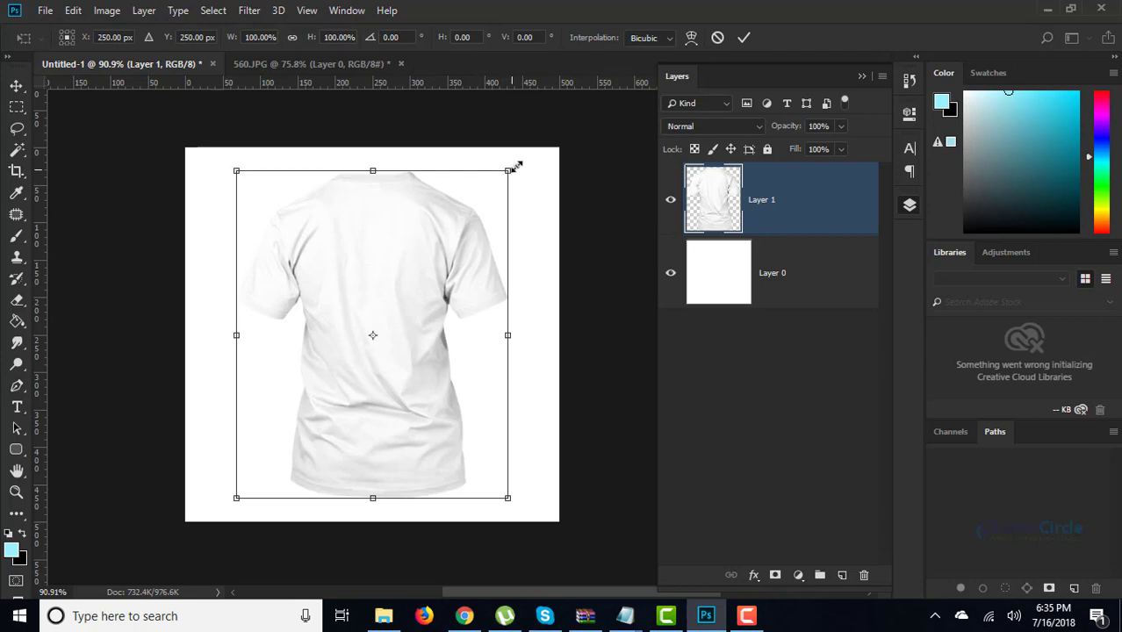
{"action": "left_click_drag", "start_coordinate": [517, 167], "coordinate": [522, 164]}
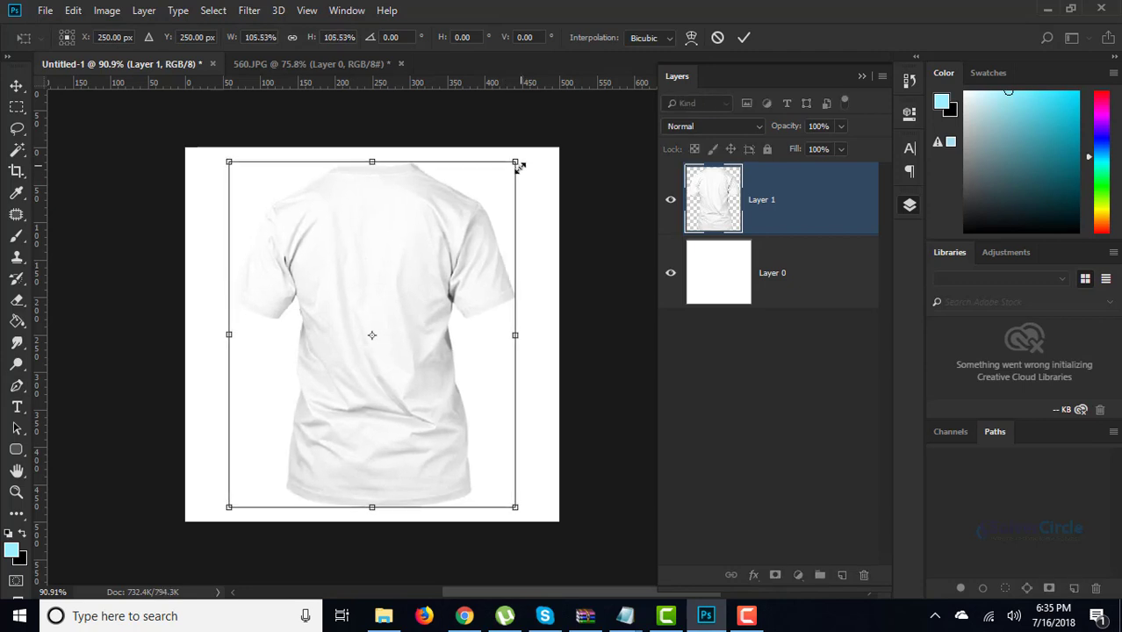
{"action": "key", "text": "Return"}
{"action": "key", "text": "p"}
{"action": "scroll", "coordinate": [463, 182], "scroll_direction": "down", "scroll_amount": 2}
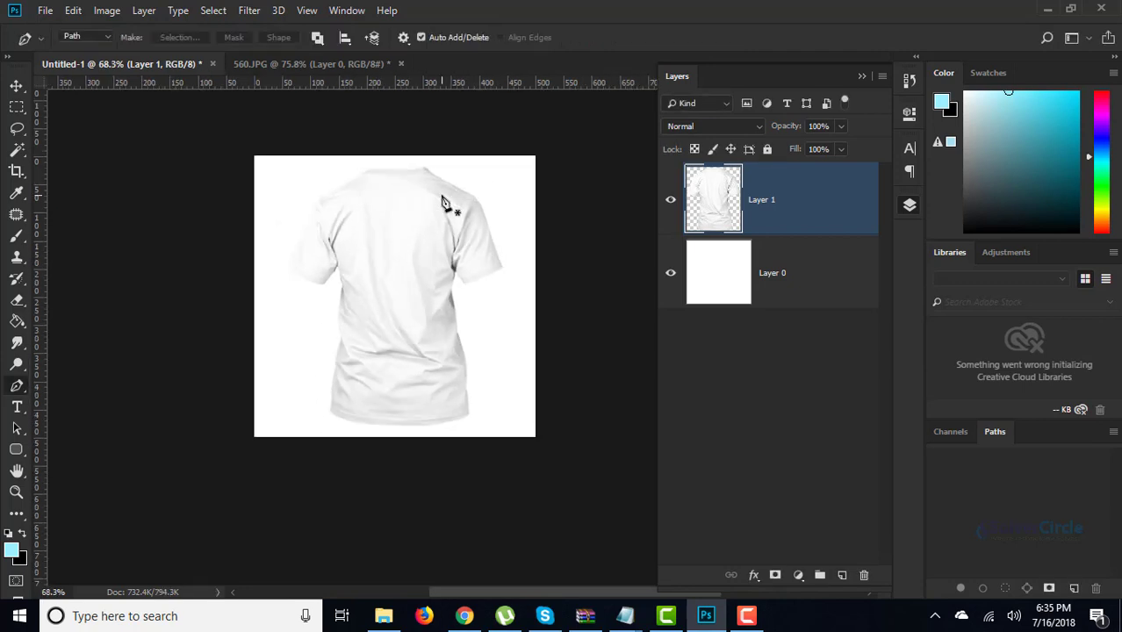
{"action": "scroll", "coordinate": [461, 258], "scroll_direction": "up", "scroll_amount": 1}
{"action": "scroll", "coordinate": [393, 227], "scroll_direction": "up", "scroll_amount": 1}
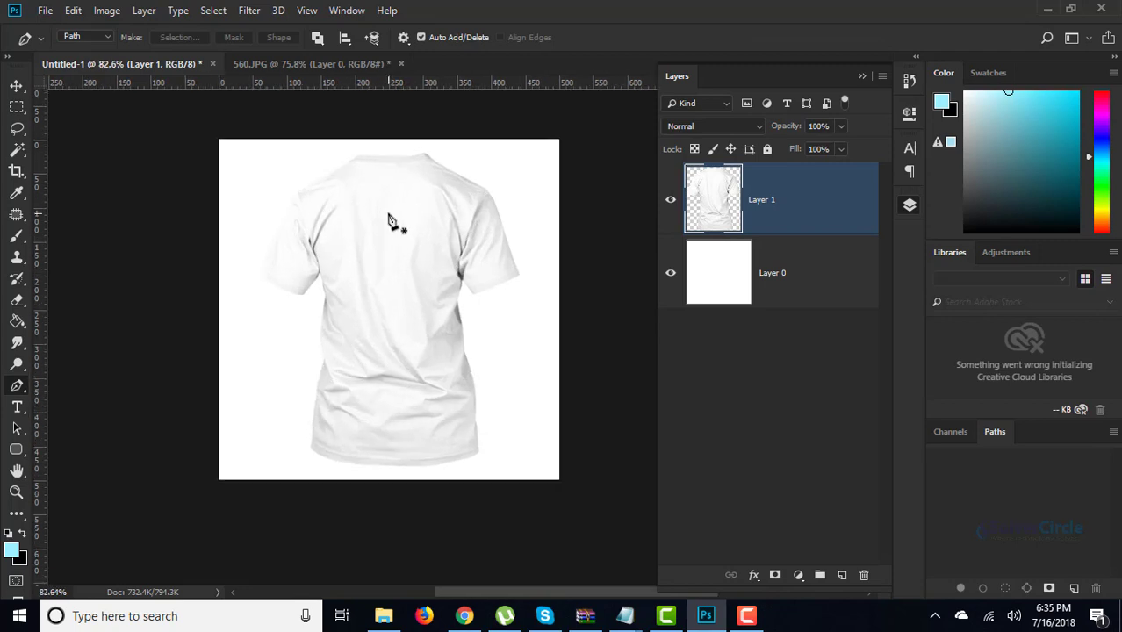
{"action": "scroll", "coordinate": [414, 185], "scroll_direction": "up", "scroll_amount": 1}
{"action": "scroll", "coordinate": [420, 180], "scroll_direction": "up", "scroll_amount": 1}
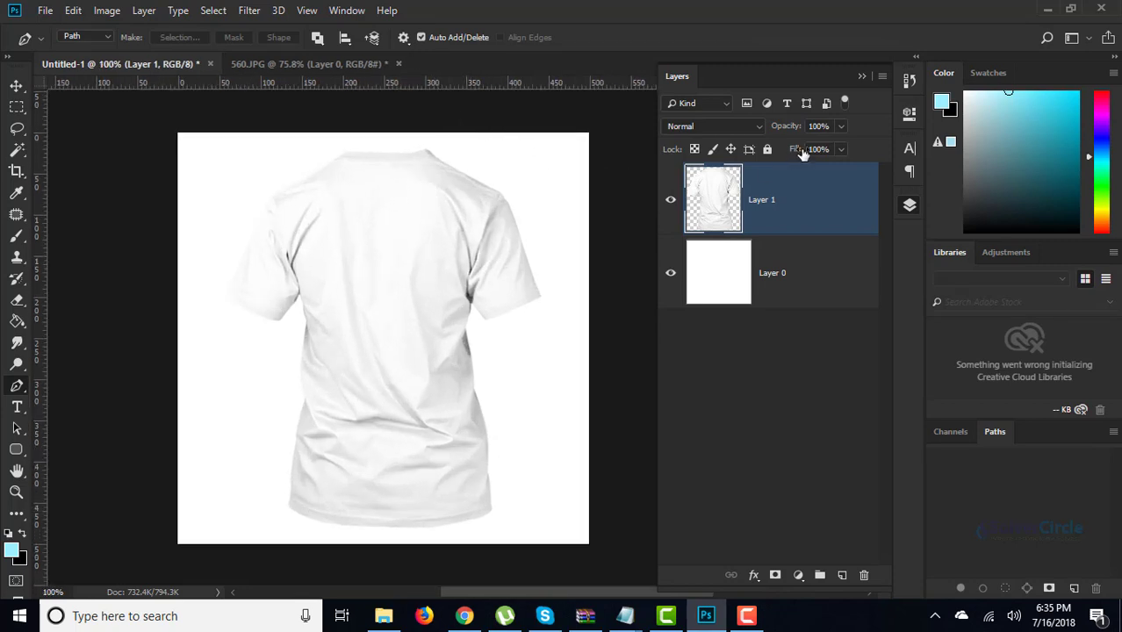
{"action": "left_click", "coordinate": [795, 272]}
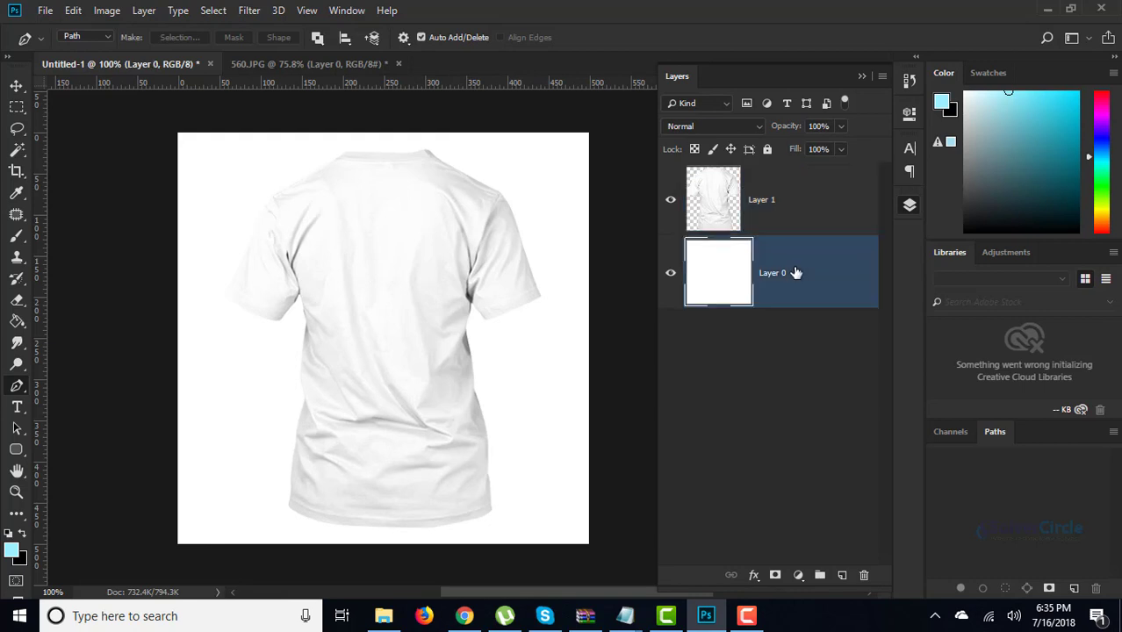
- Fill Layer 0 with light cyan #7feeff using the Paint Bucket
{"action": "left_click", "coordinate": [16, 323]}
{"action": "left_click", "coordinate": [11, 552]}
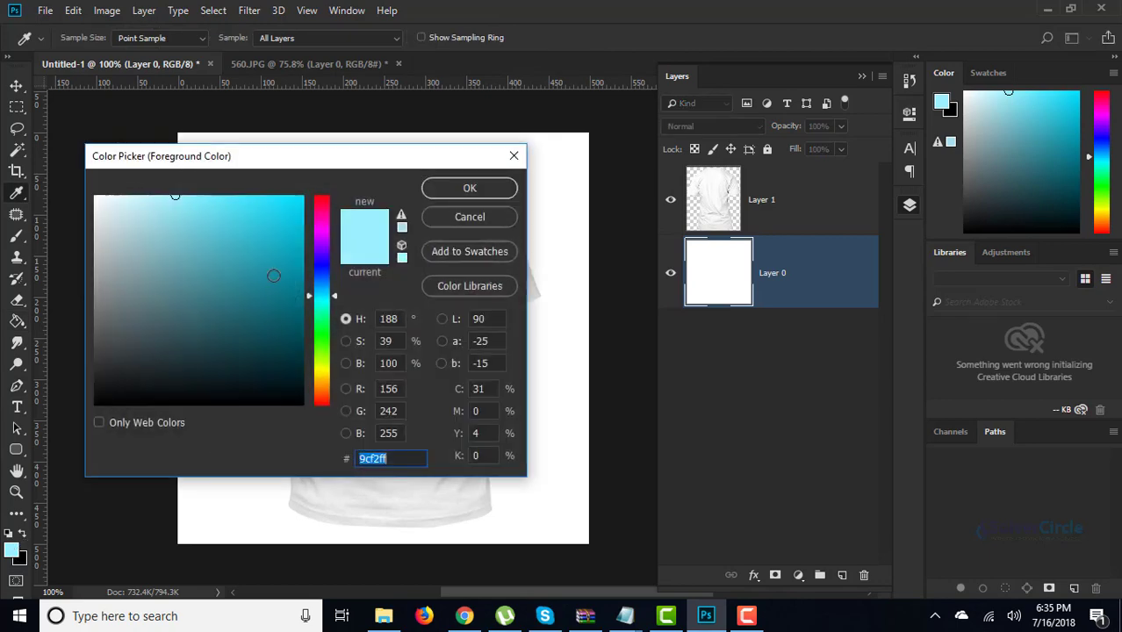
{"action": "left_click_drag", "start_coordinate": [172, 199], "coordinate": [200, 195]}
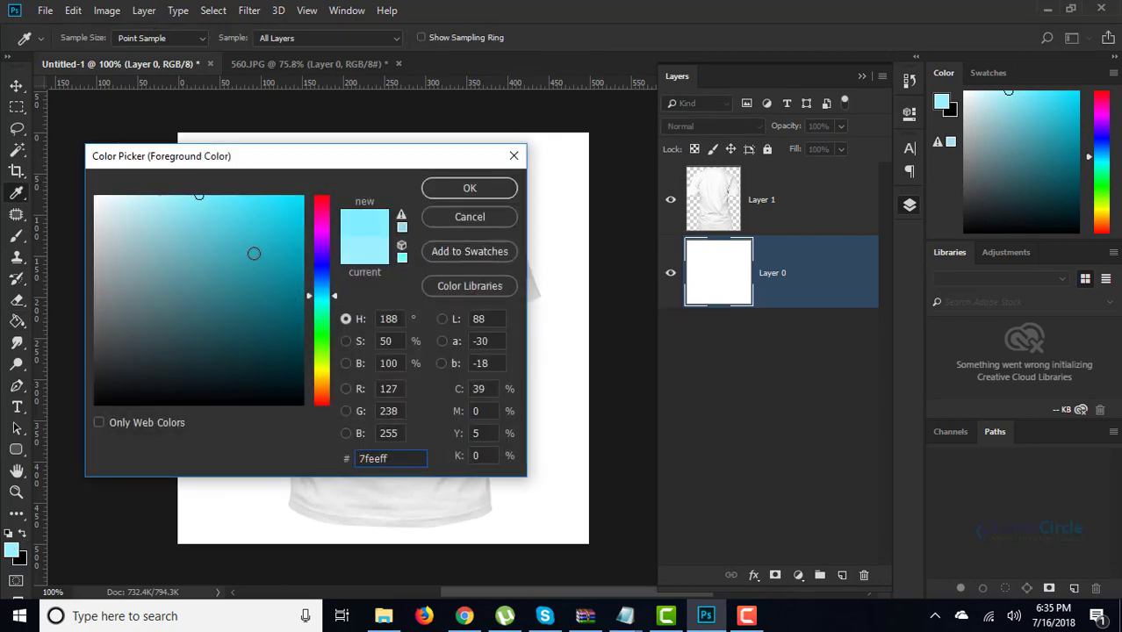
{"action": "left_click", "coordinate": [470, 188]}
{"action": "left_click", "coordinate": [478, 227]}
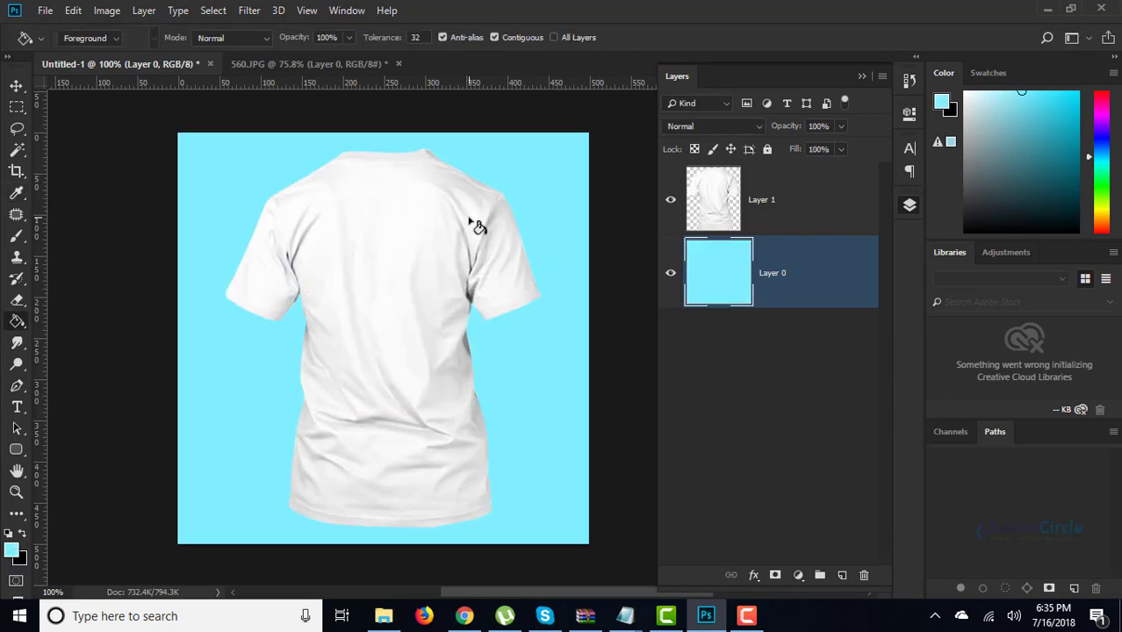
- Set the T-shirt's Layer 1 opacity to 30%
{"action": "left_click", "coordinate": [766, 206]}
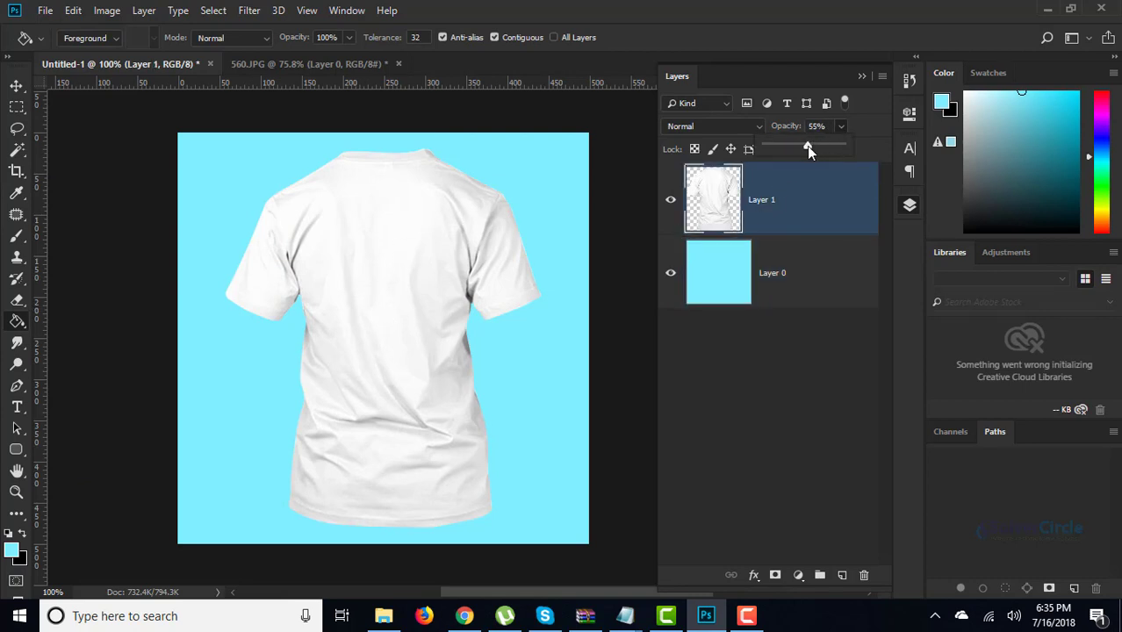
{"action": "left_click_drag", "start_coordinate": [807, 147], "coordinate": [803, 147]}
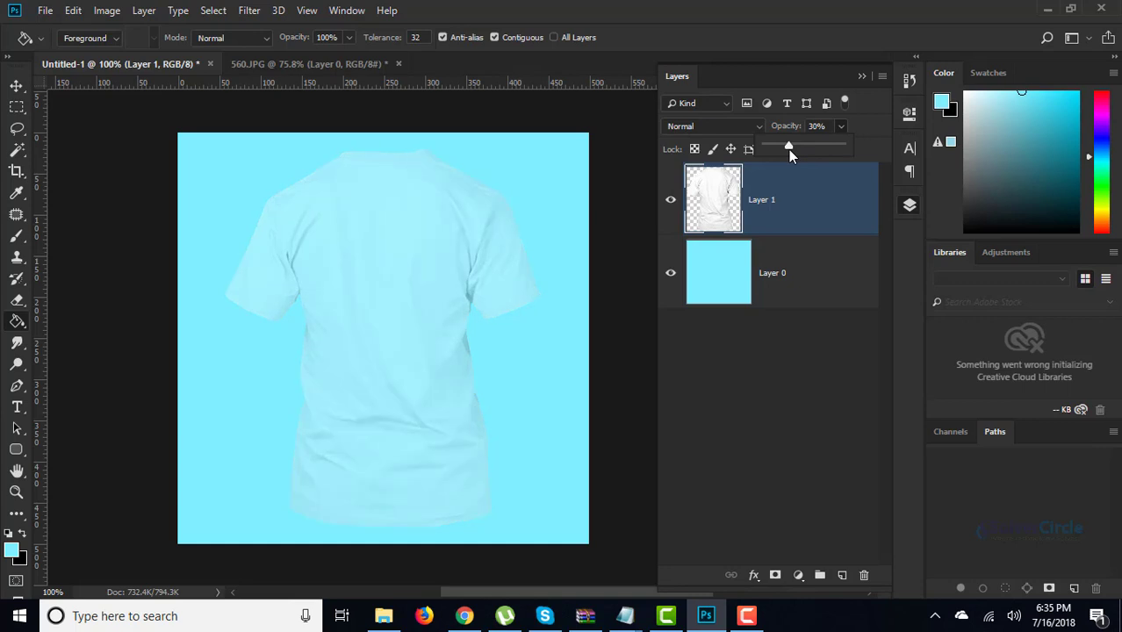
{"action": "left_click", "coordinate": [800, 200]}
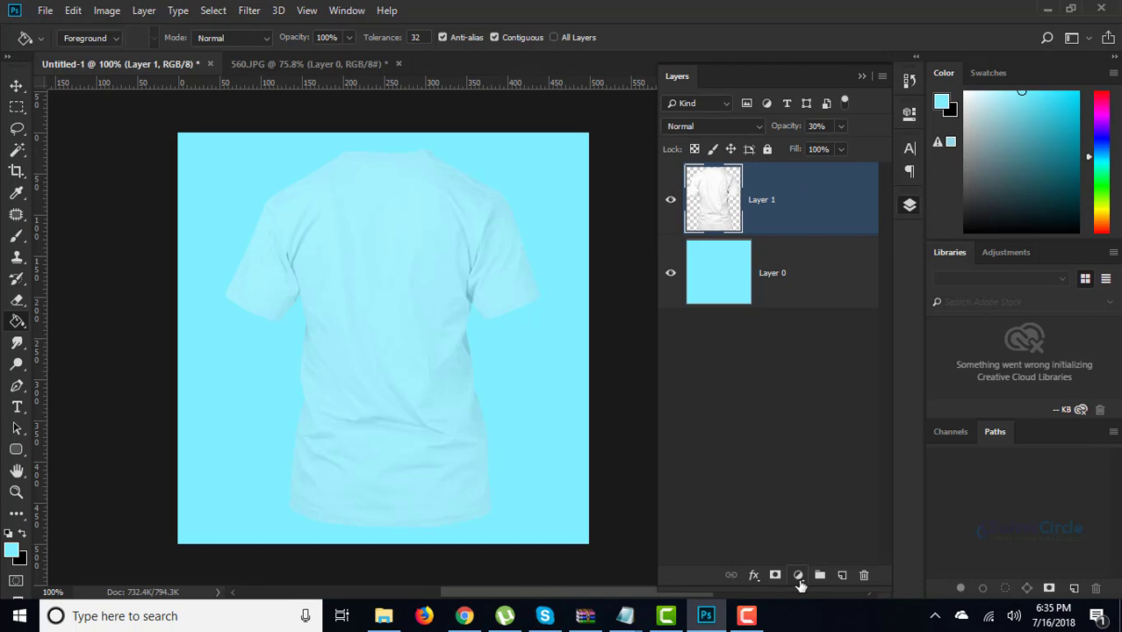
- Add a Curves adjustment layer and bend its curve to deepen the cyan
{"action": "left_click", "coordinate": [798, 576]}
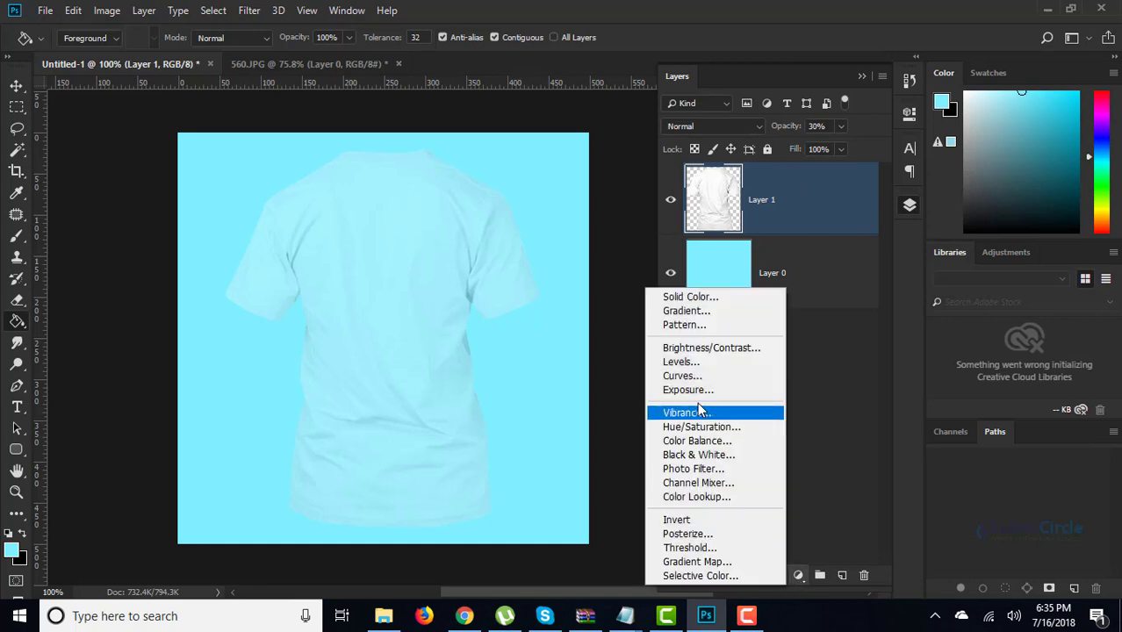
{"action": "left_click", "coordinate": [697, 378]}
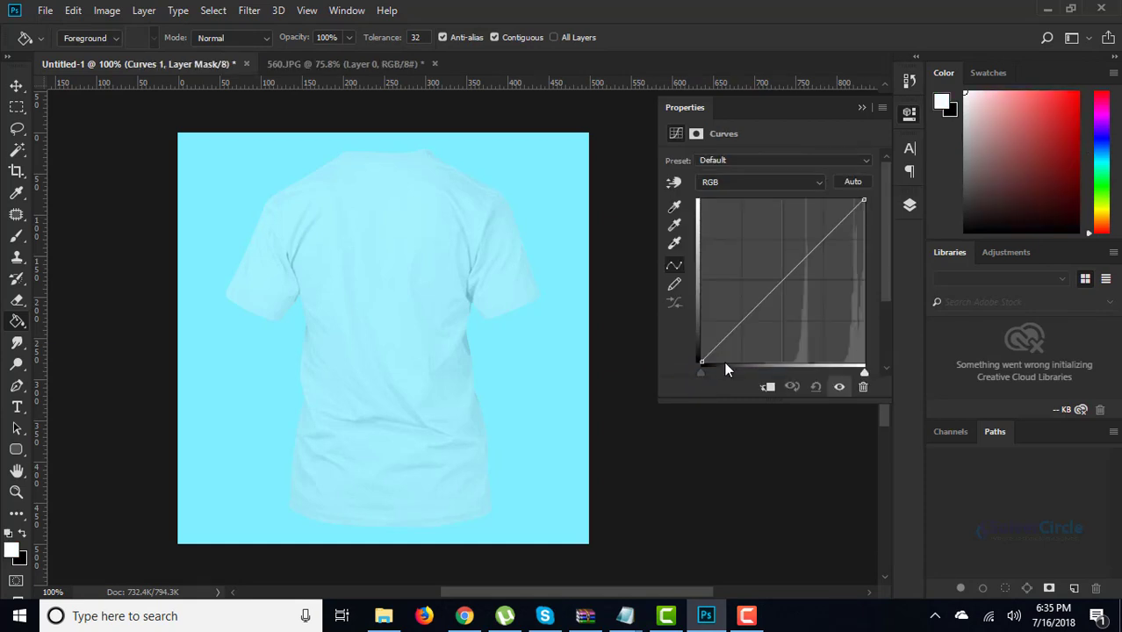
{"action": "mouse_move", "coordinate": [794, 276]}
{"action": "left_mouse_down"}
{"action": "mouse_move", "coordinate": [814, 308]}
{"action": "mouse_move", "coordinate": [820, 291]}
{"action": "left_mouse_up"}
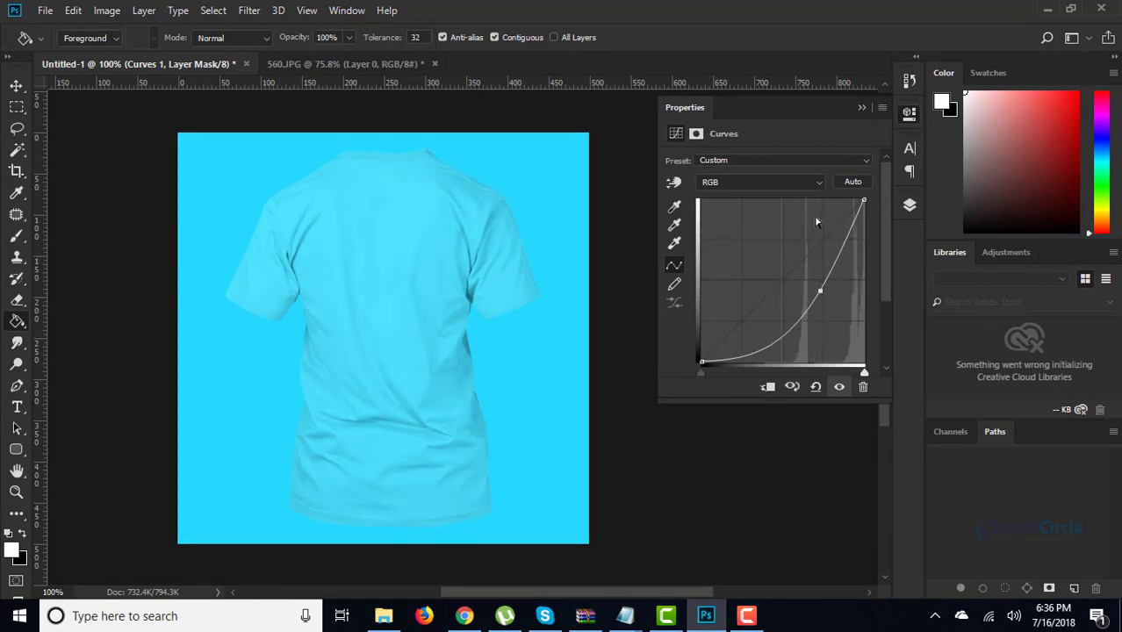
- Clip Curves 1 to the T-shirt layer, collapse Properties and show the Layers panel
{"action": "left_click", "coordinate": [768, 388]}
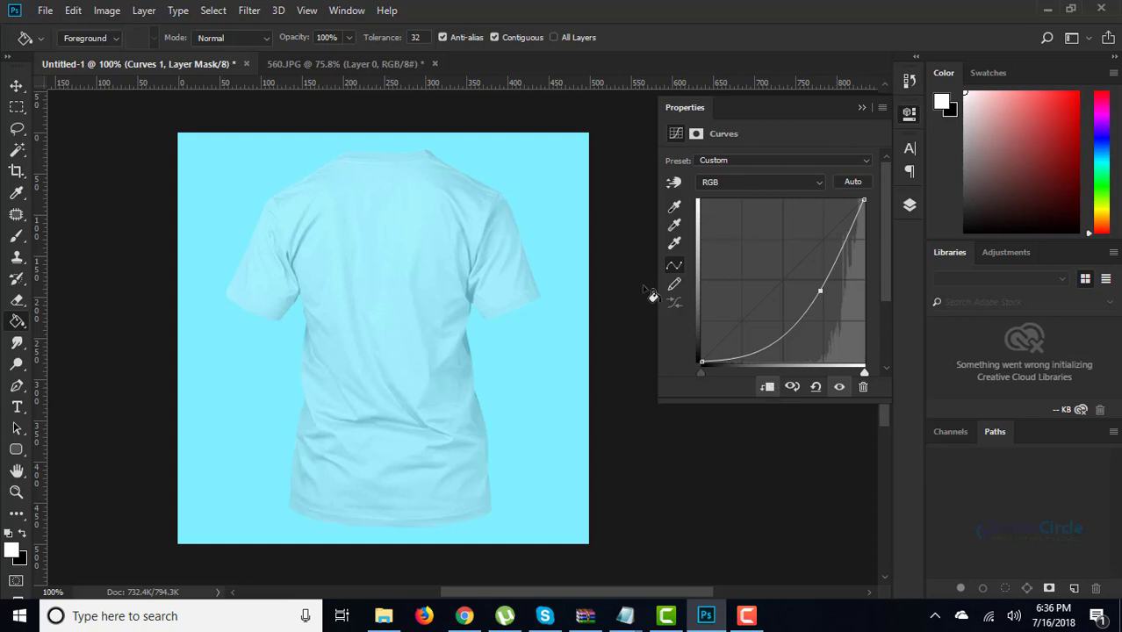
{"action": "left_click", "coordinate": [767, 388]}
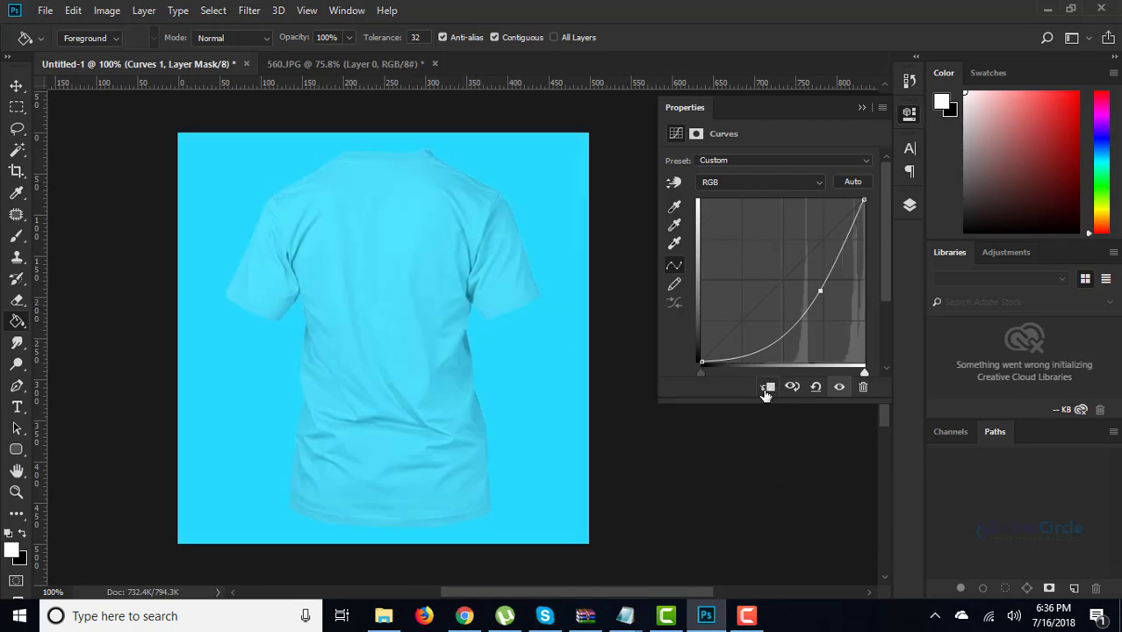
{"action": "left_click", "coordinate": [768, 389]}
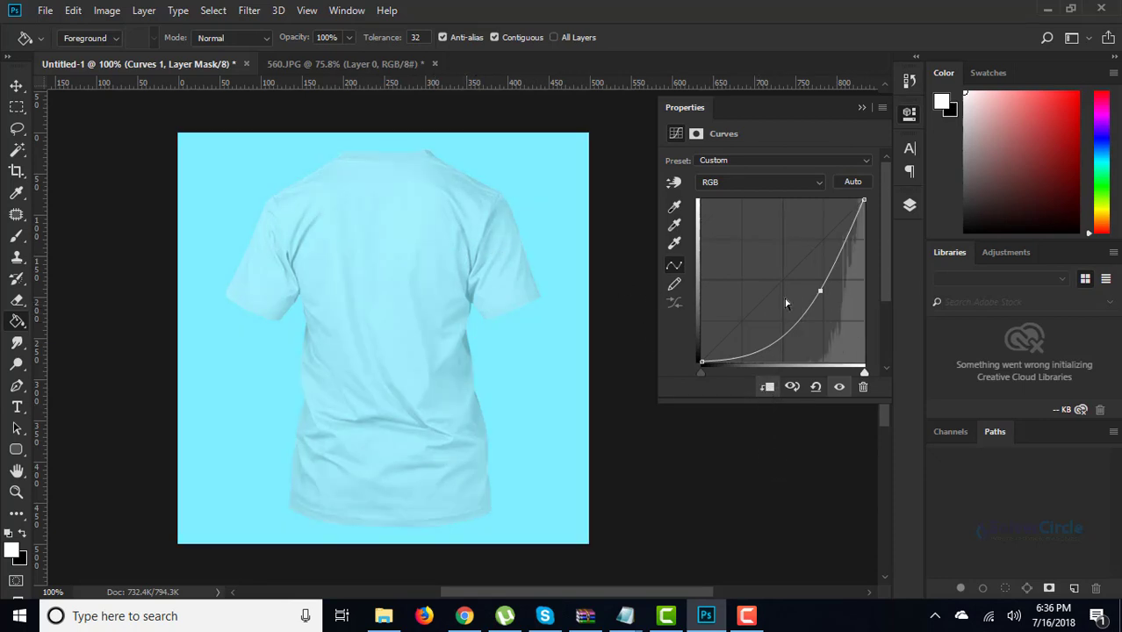
{"action": "left_click", "coordinate": [862, 108]}
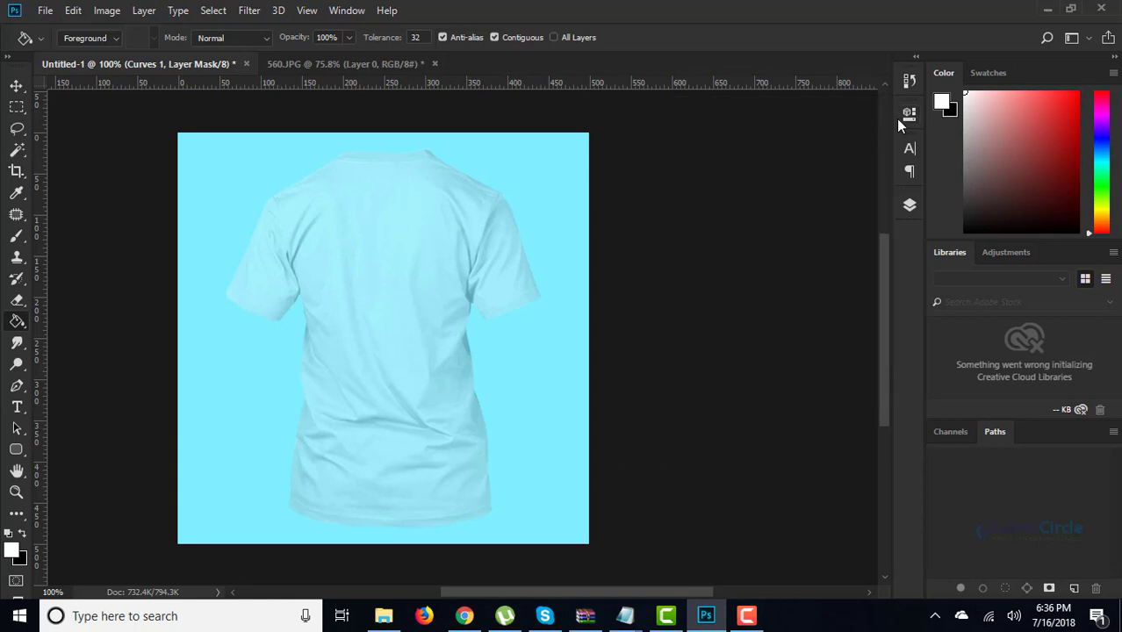
{"action": "left_click", "coordinate": [910, 208]}
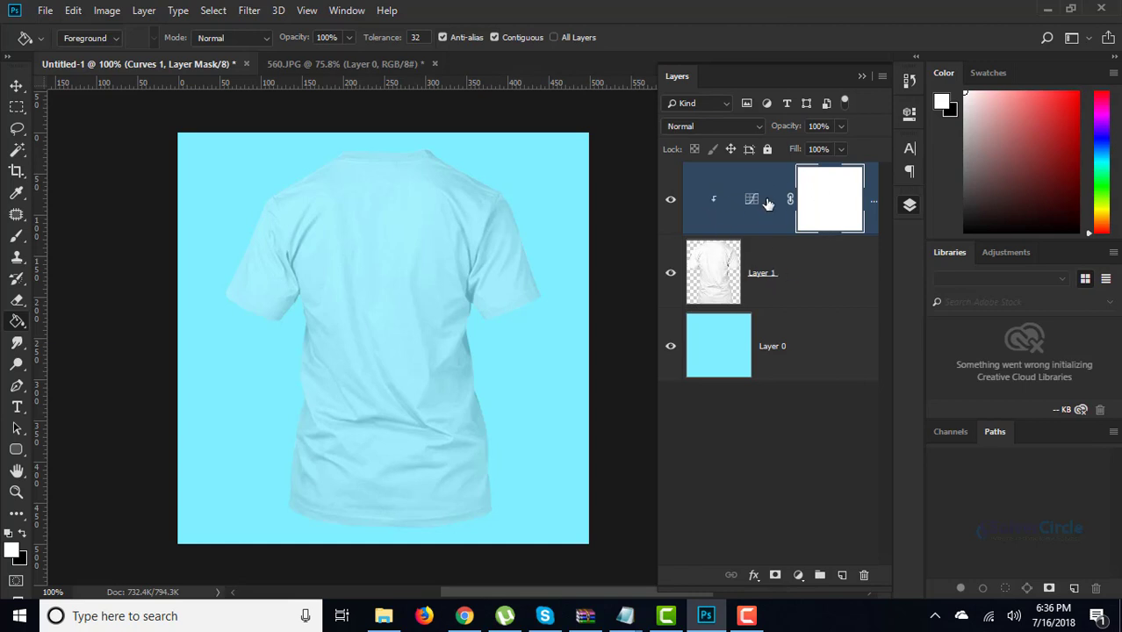
- Add a new Layer 2 and select everything outside the T-shirt's outline
{"action": "left_click", "coordinate": [764, 183]}
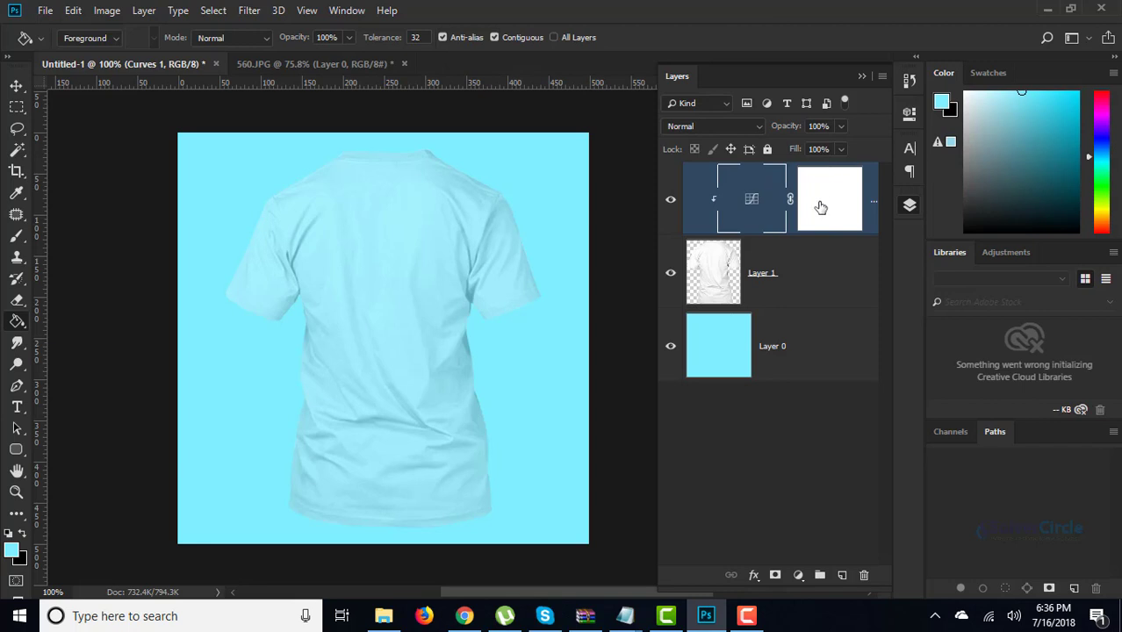
{"action": "left_click", "coordinate": [841, 576]}
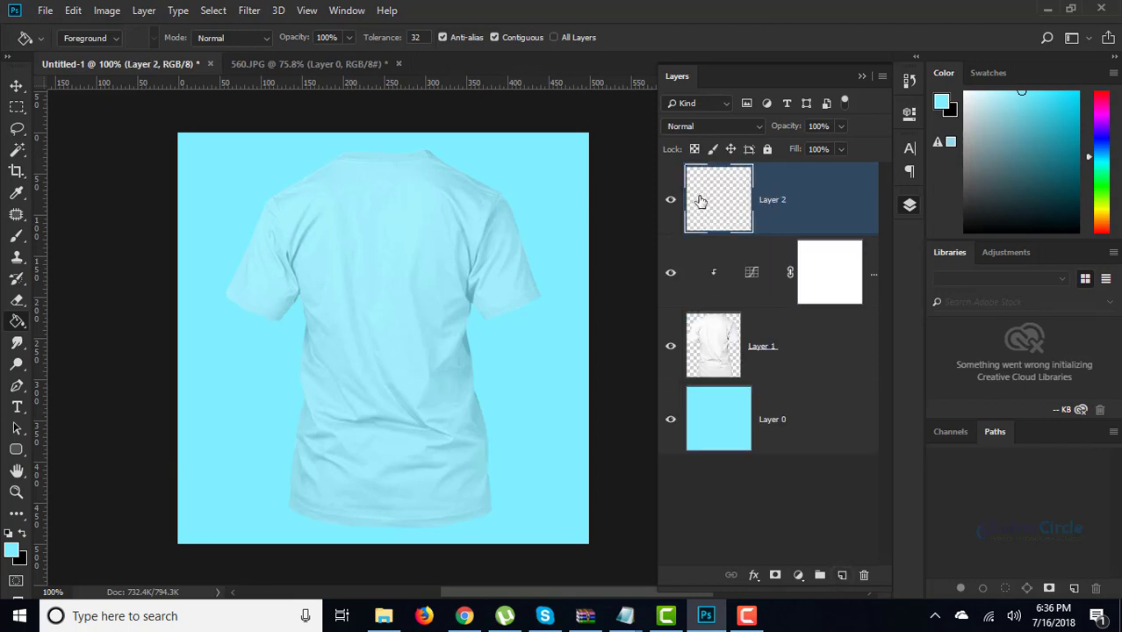
{"action": "left_click_drag", "start_coordinate": [710, 403], "coordinate": [723, 352]}
{"action": "left_click", "coordinate": [719, 349], "text": "ctrl"}
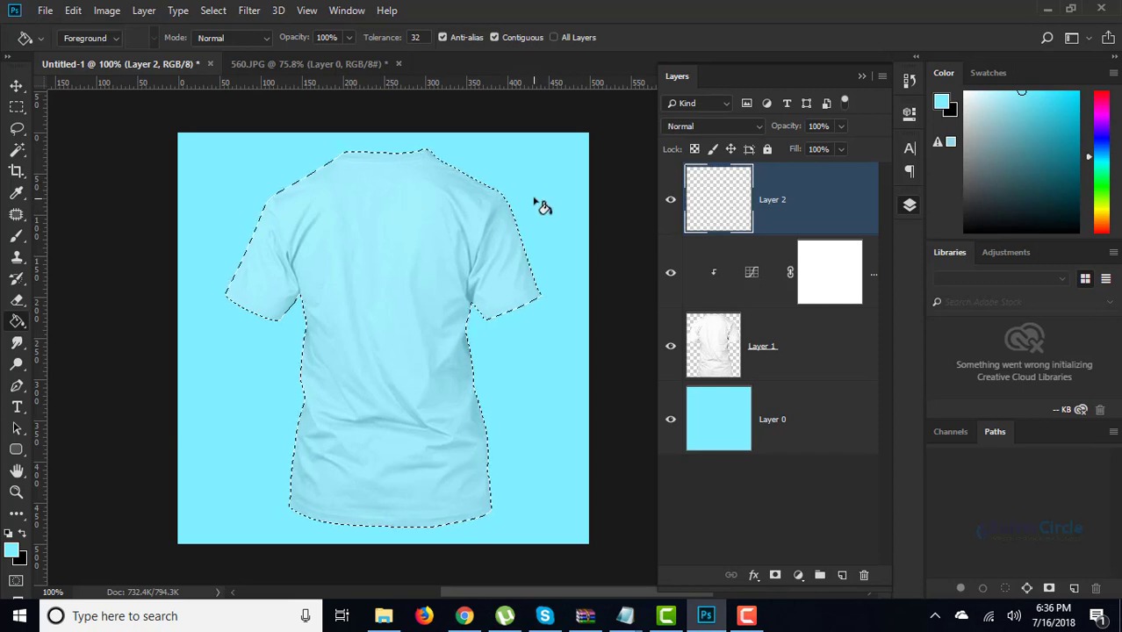
{"action": "left_click", "coordinate": [17, 106]}
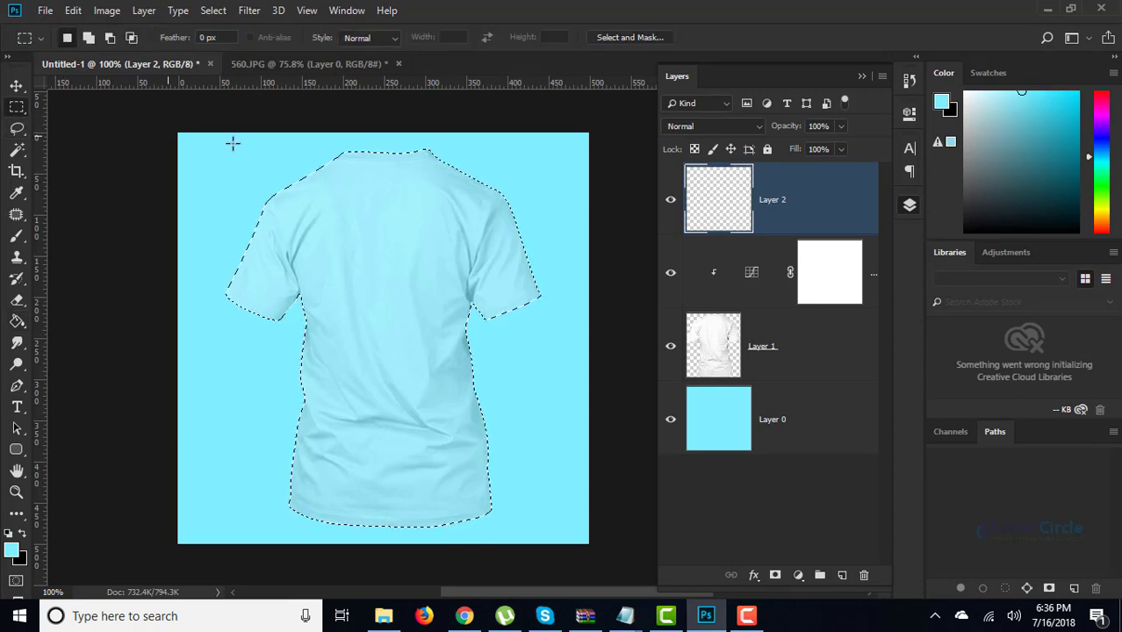
{"action": "right_click", "coordinate": [244, 151]}
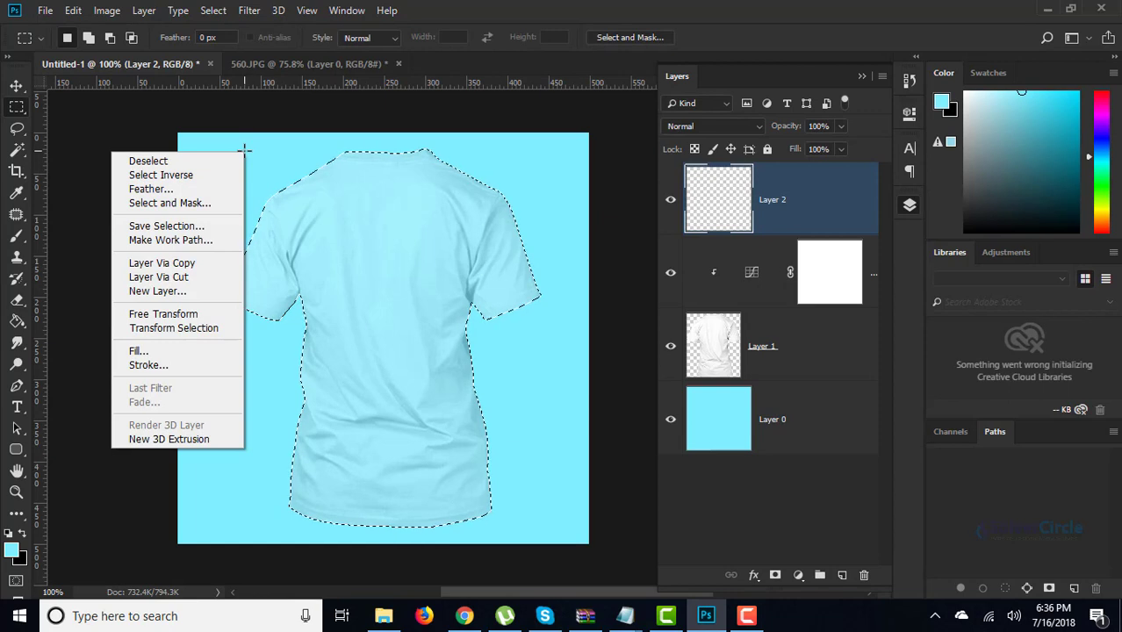
{"action": "left_click", "coordinate": [225, 175]}
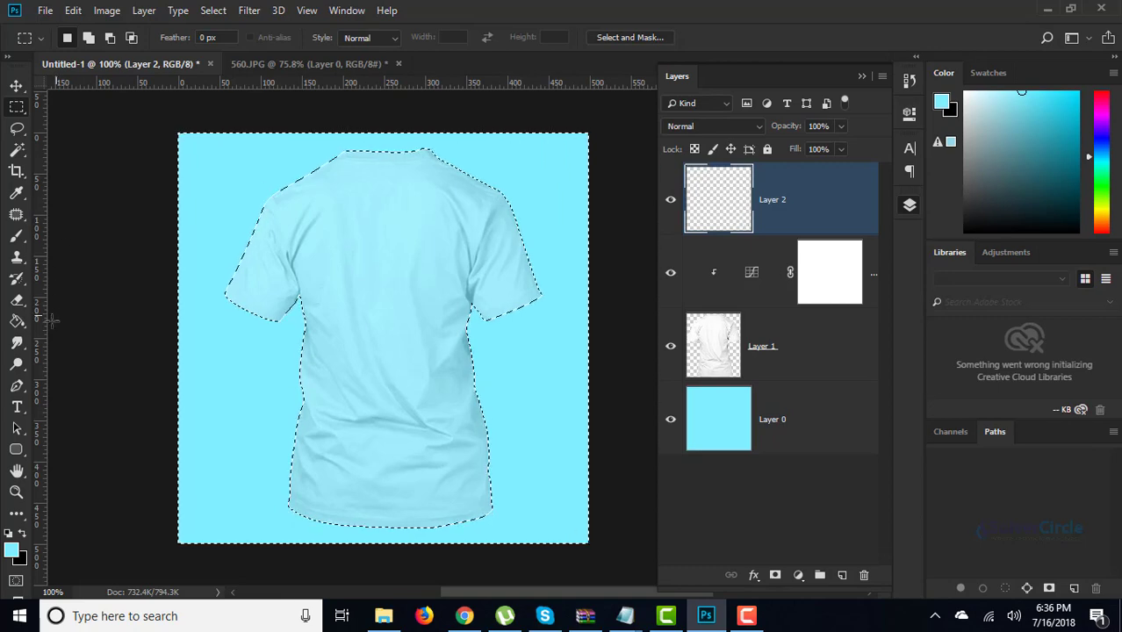
- Fill the area around the shirt with white, then deselect
{"action": "left_click", "coordinate": [11, 550]}
{"action": "left_click_drag", "start_coordinate": [160, 278], "coordinate": [92, 193]}
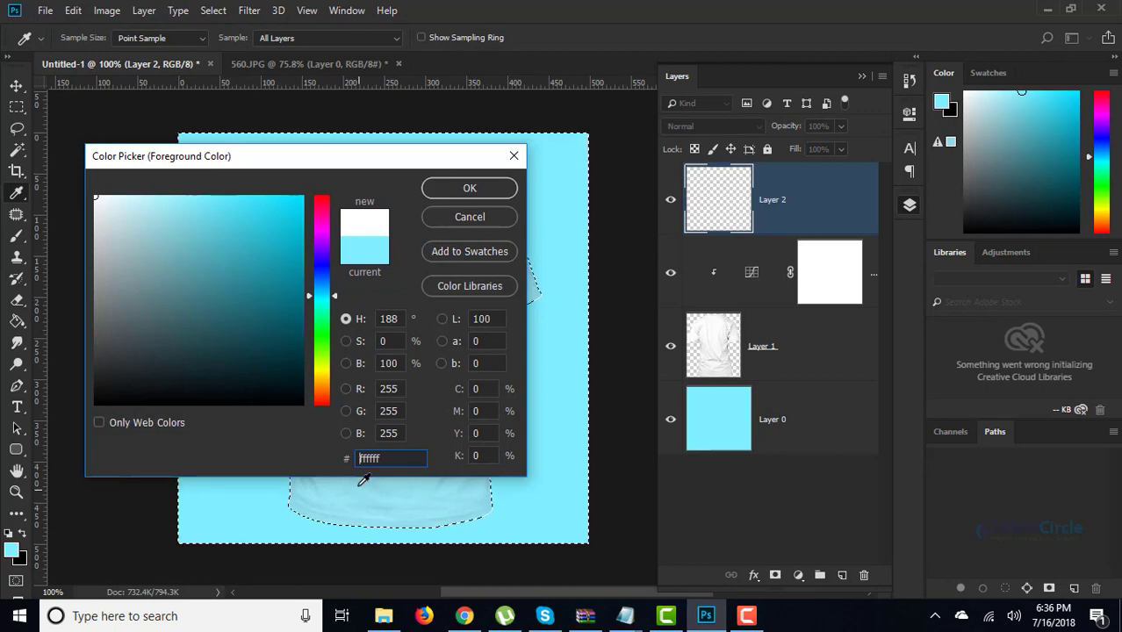
{"action": "left_click", "coordinate": [477, 190]}
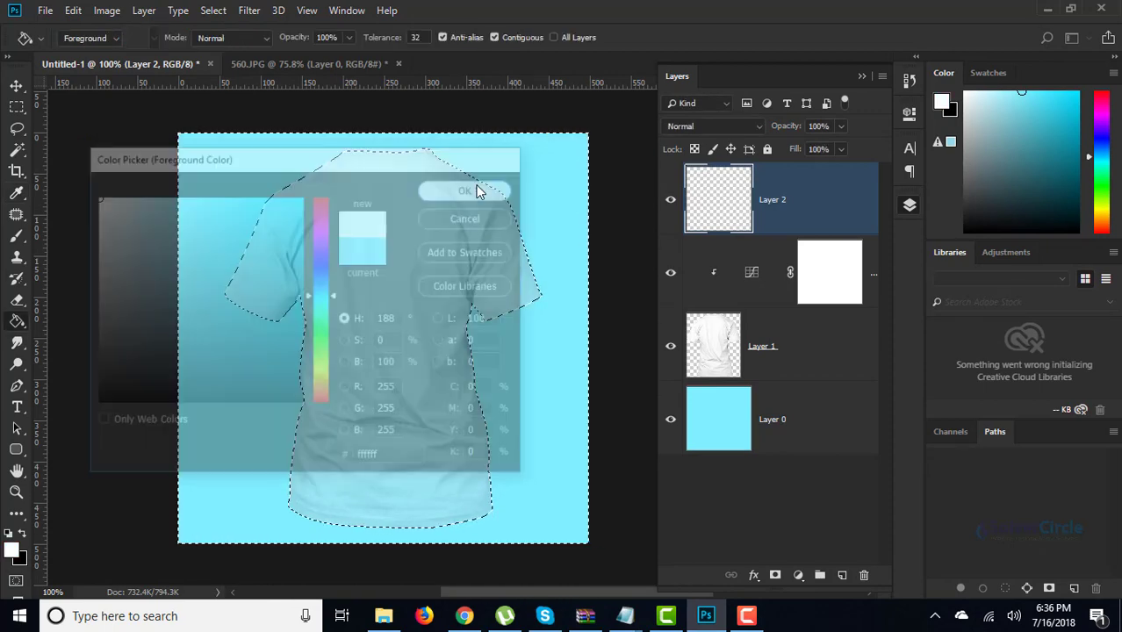
{"action": "left_click", "coordinate": [546, 170]}
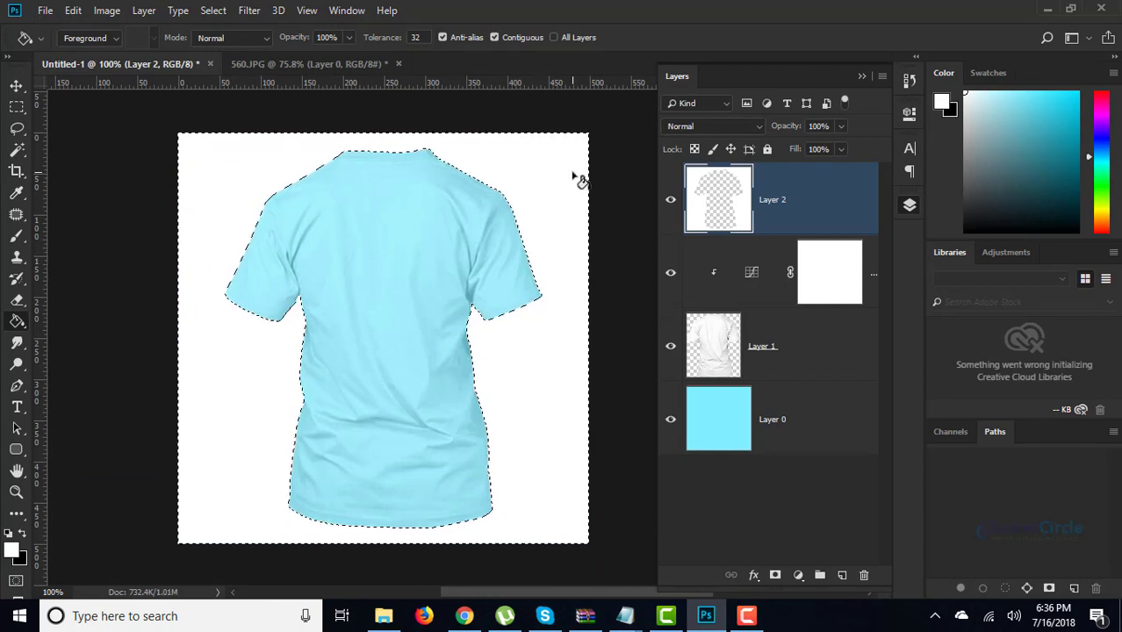
{"action": "scroll", "coordinate": [513, 213], "scroll_direction": "up", "scroll_amount": 2}
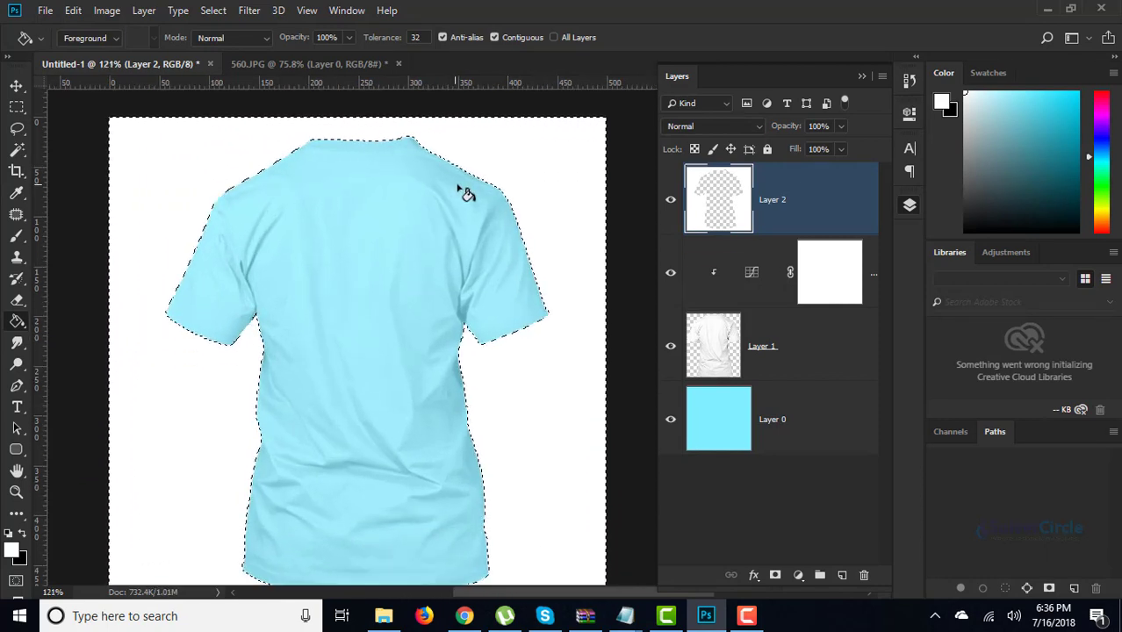
{"action": "key", "text": "ctrl+d"}
{"action": "scroll", "coordinate": [516, 166], "scroll_direction": "down", "scroll_amount": 1}
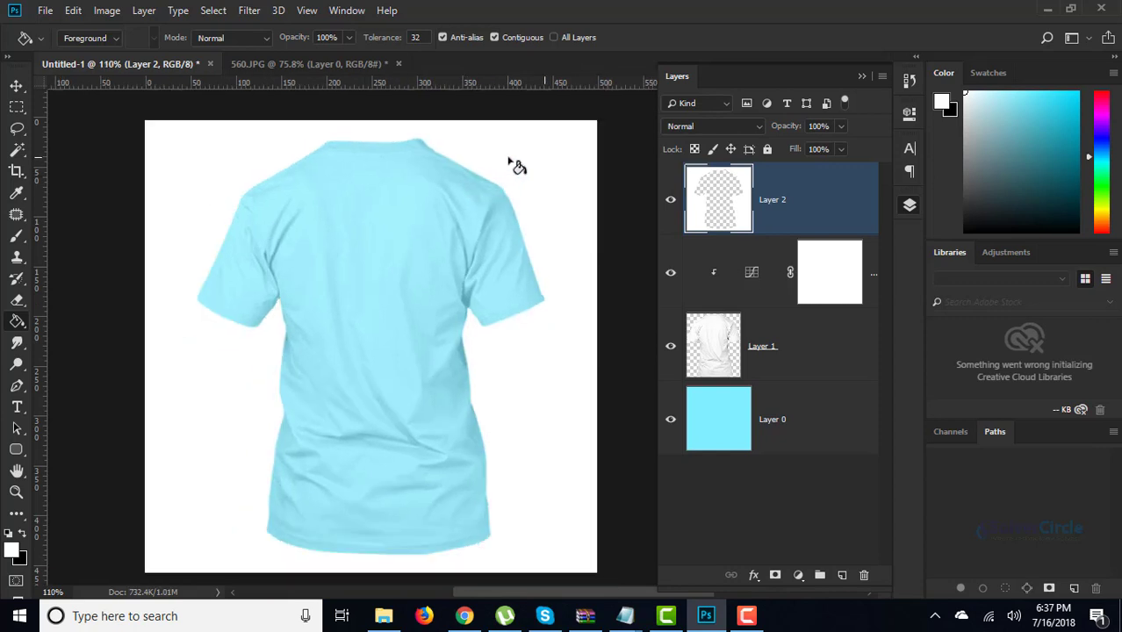
{"action": "scroll", "coordinate": [520, 189], "scroll_direction": "down", "scroll_amount": 1}
{"action": "scroll", "coordinate": [525, 220], "scroll_direction": "up", "scroll_amount": 1}
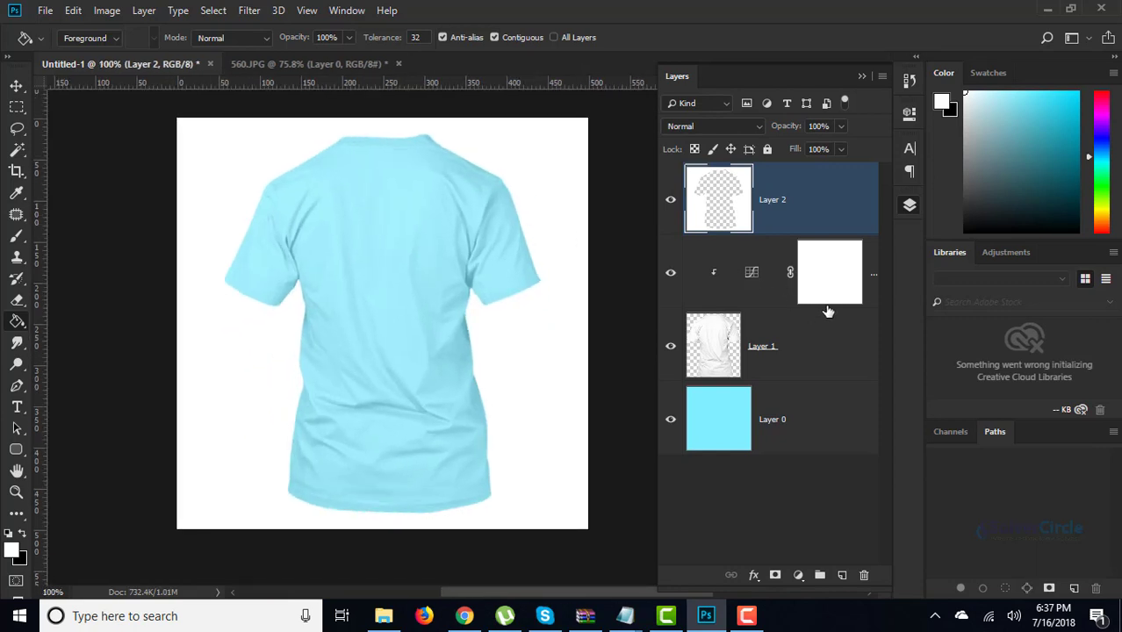
- Lower Layer 1's opacity to about 33%
{"action": "left_click", "coordinate": [810, 341]}
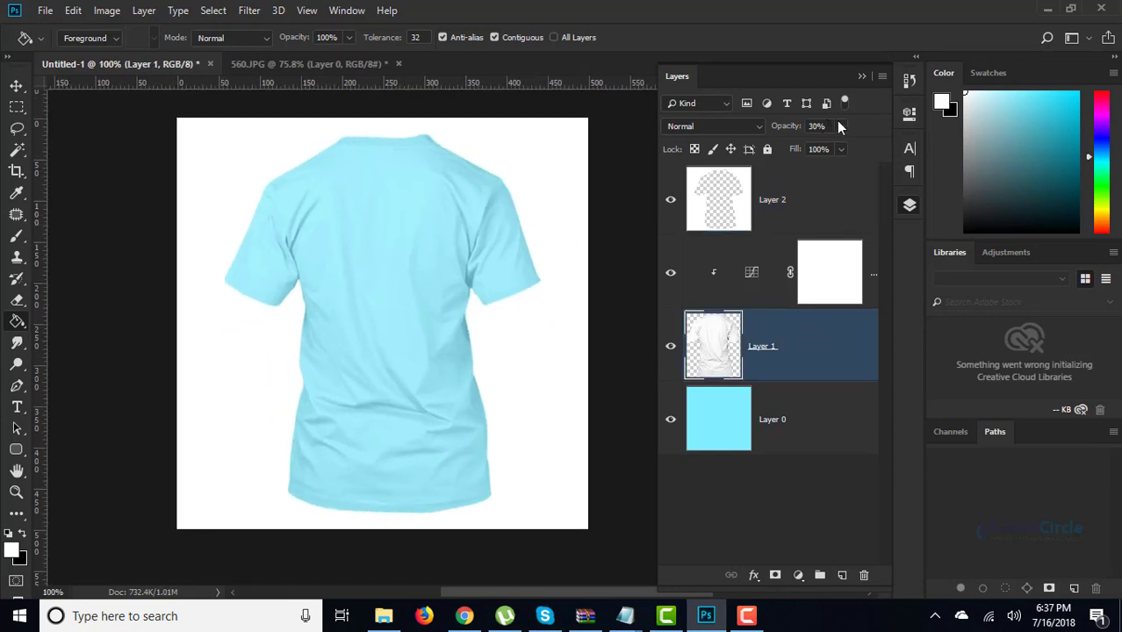
{"action": "mouse_move", "coordinate": [853, 145]}
{"action": "left_mouse_down"}
{"action": "mouse_move", "coordinate": [809, 146]}
{"action": "mouse_move", "coordinate": [821, 147]}
{"action": "left_mouse_up"}
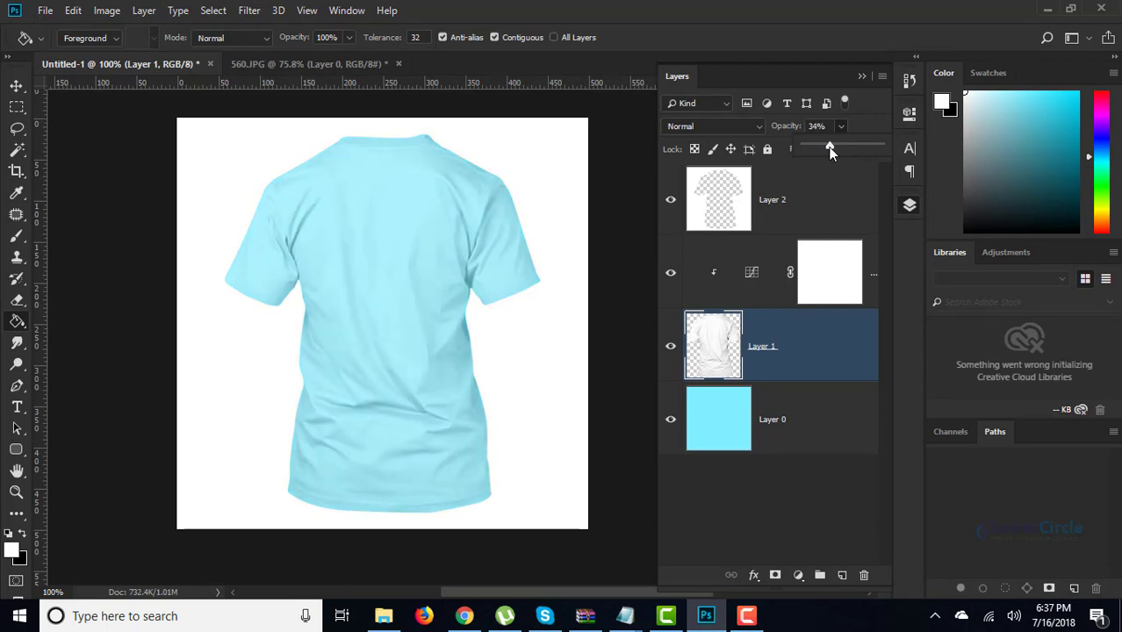
{"action": "left_click_drag", "start_coordinate": [831, 147], "coordinate": [828, 148]}
- Raise the Curves 1 point to brighten the shirt's shading, then return to Layers
{"action": "left_click", "coordinate": [770, 276]}
{"action": "left_click", "coordinate": [772, 272]}
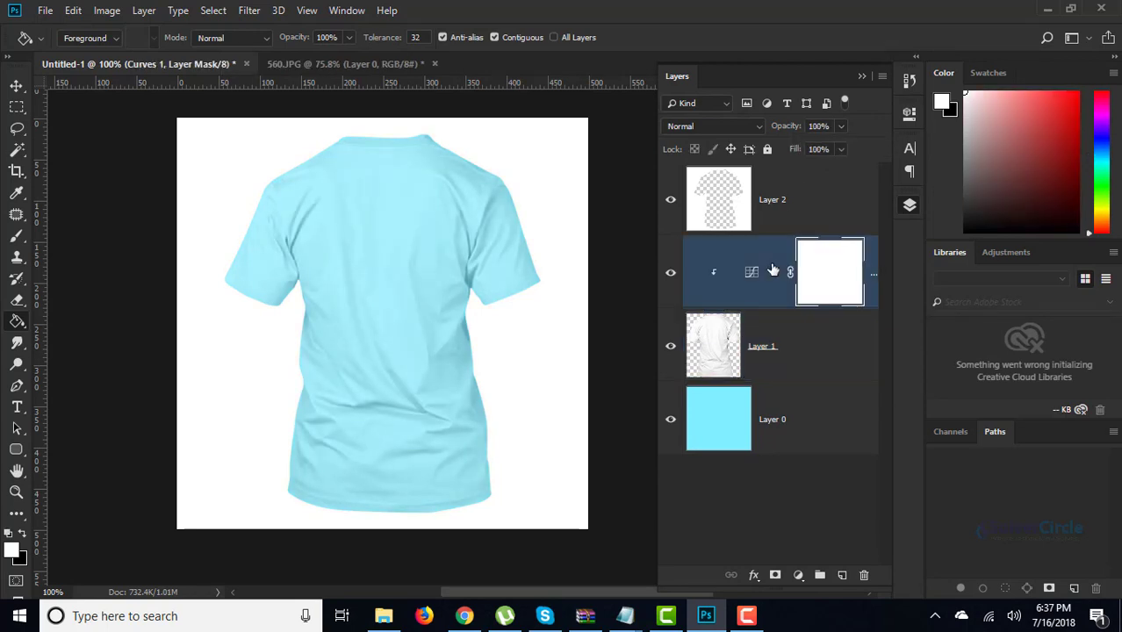
{"action": "left_click_drag", "start_coordinate": [842, 126], "coordinate": [858, 148]}
{"action": "left_click", "coordinate": [752, 274]}
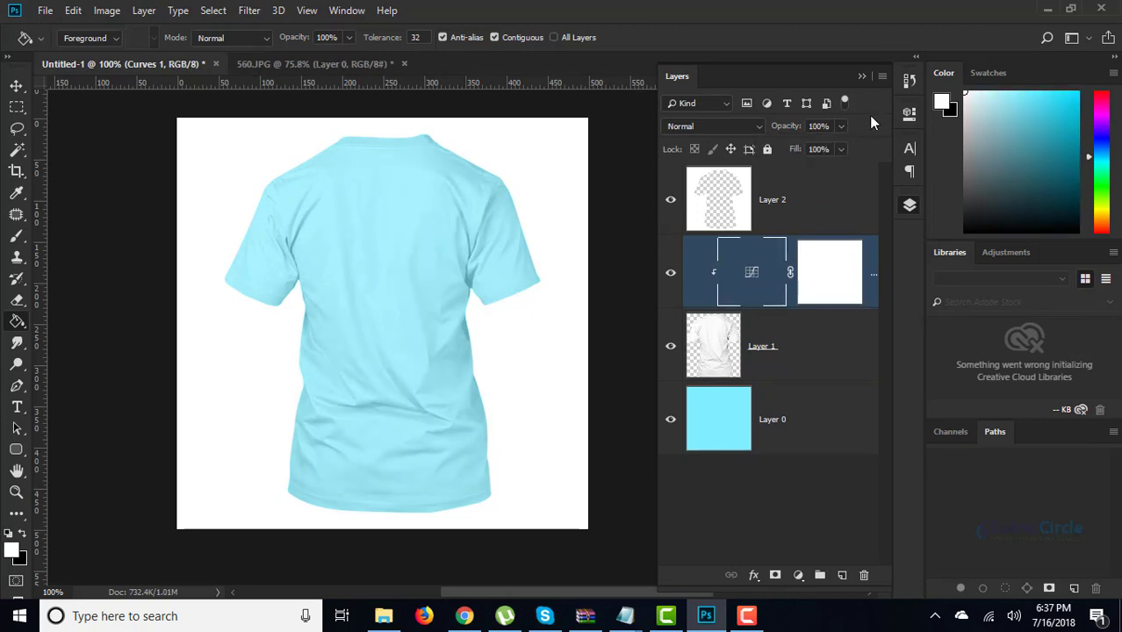
{"action": "left_click", "coordinate": [909, 114]}
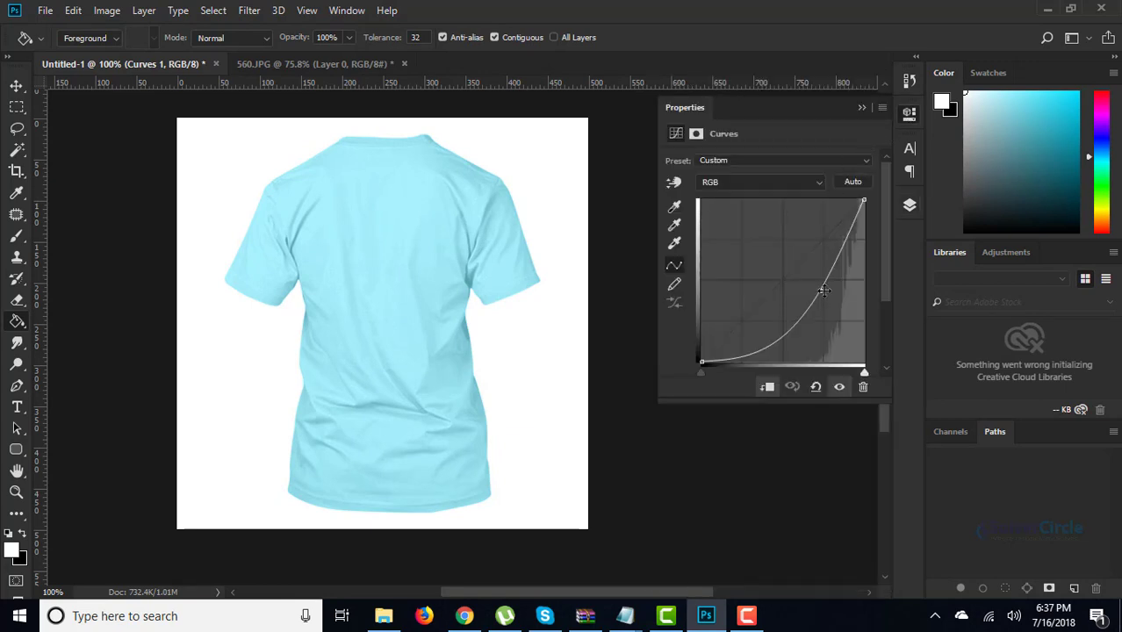
{"action": "mouse_move", "coordinate": [820, 288]}
{"action": "left_mouse_down"}
{"action": "mouse_move", "coordinate": [829, 271]}
{"action": "mouse_move", "coordinate": [787, 302]}
{"action": "mouse_move", "coordinate": [793, 313]}
{"action": "mouse_move", "coordinate": [829, 300]}
{"action": "mouse_move", "coordinate": [822, 307]}
{"action": "left_mouse_up"}
{"action": "left_click", "coordinate": [862, 107]}
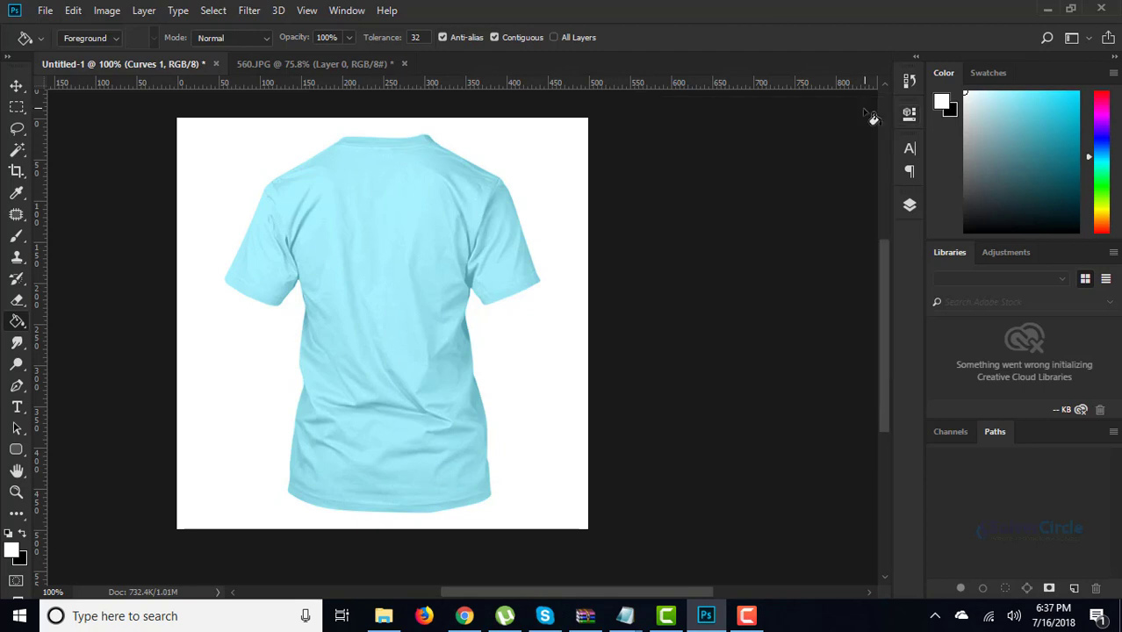
{"action": "left_click", "coordinate": [909, 208]}
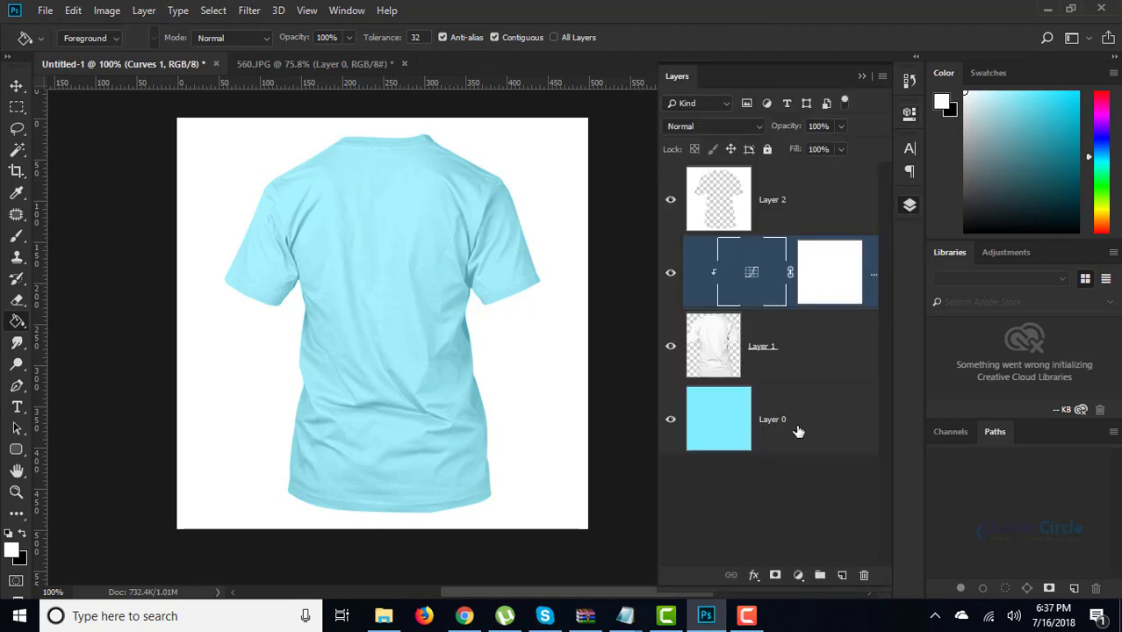
- Fill Layer 0 with near-black to preview a black shirt
{"action": "left_click", "coordinate": [671, 423]}
{"action": "left_click", "coordinate": [671, 424]}
{"action": "left_click", "coordinate": [726, 428]}
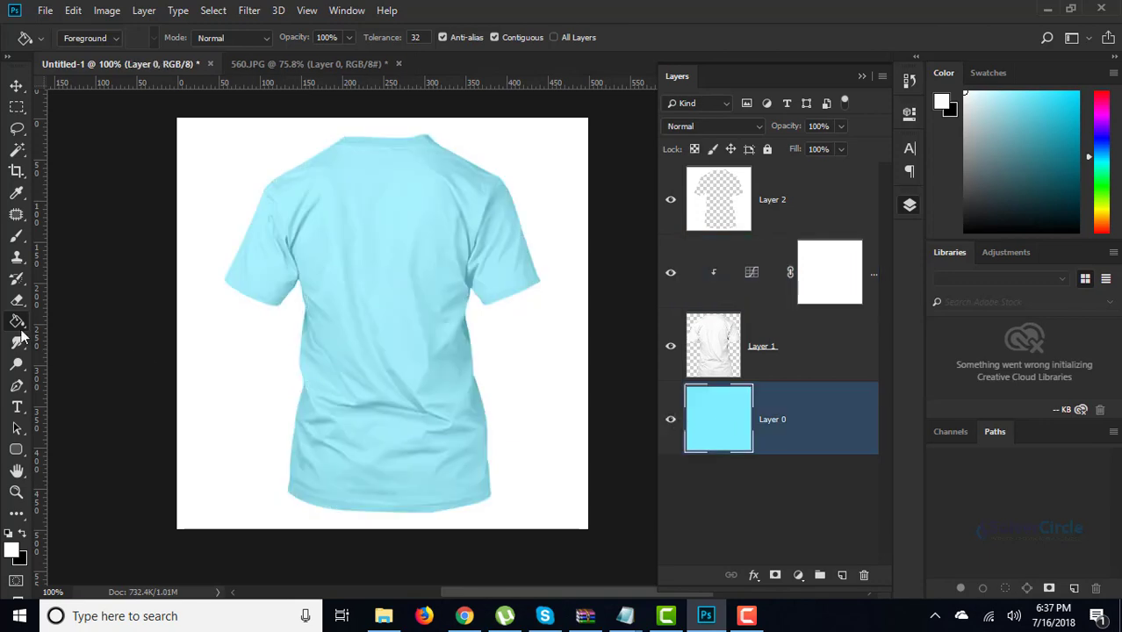
{"action": "left_click", "coordinate": [12, 550]}
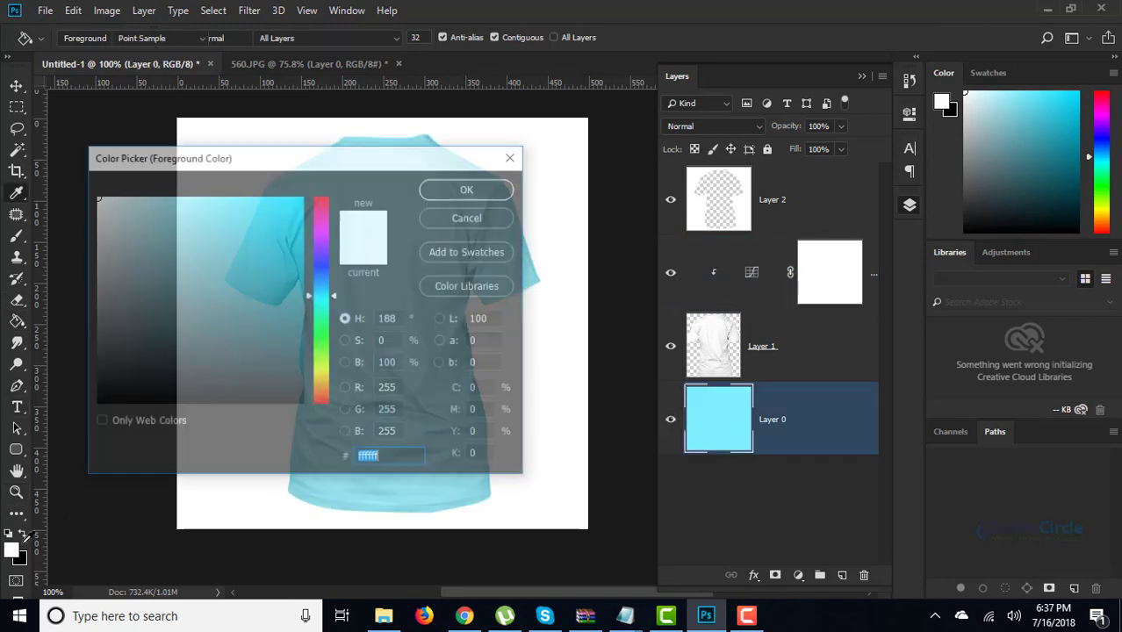
{"action": "left_click", "coordinate": [260, 406]}
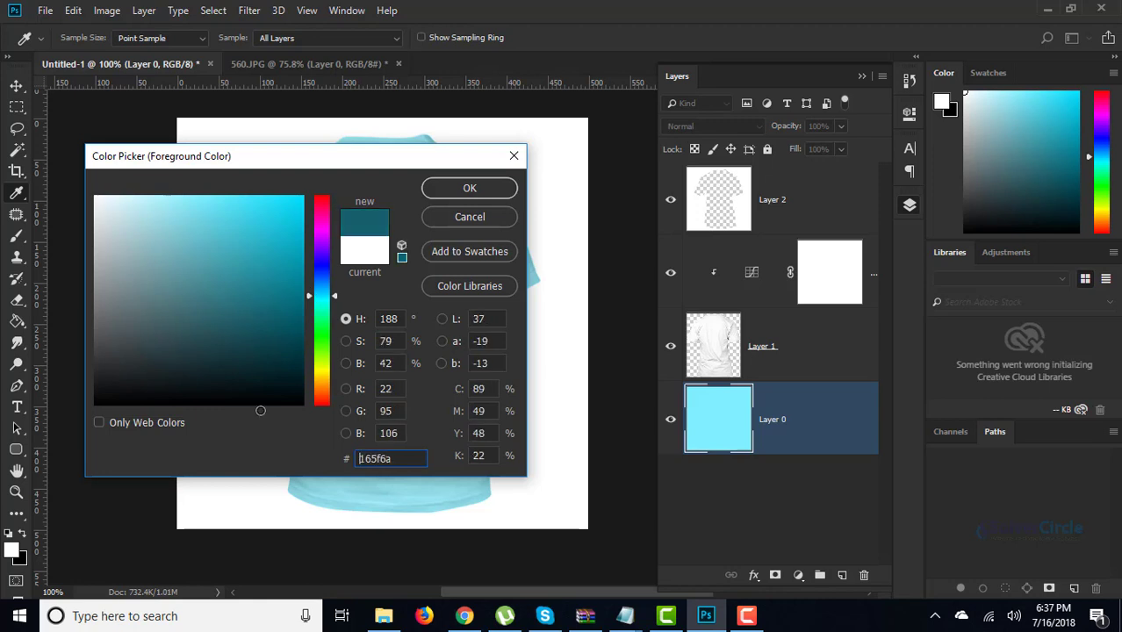
{"action": "left_click", "coordinate": [470, 188]}
{"action": "left_click", "coordinate": [430, 277]}
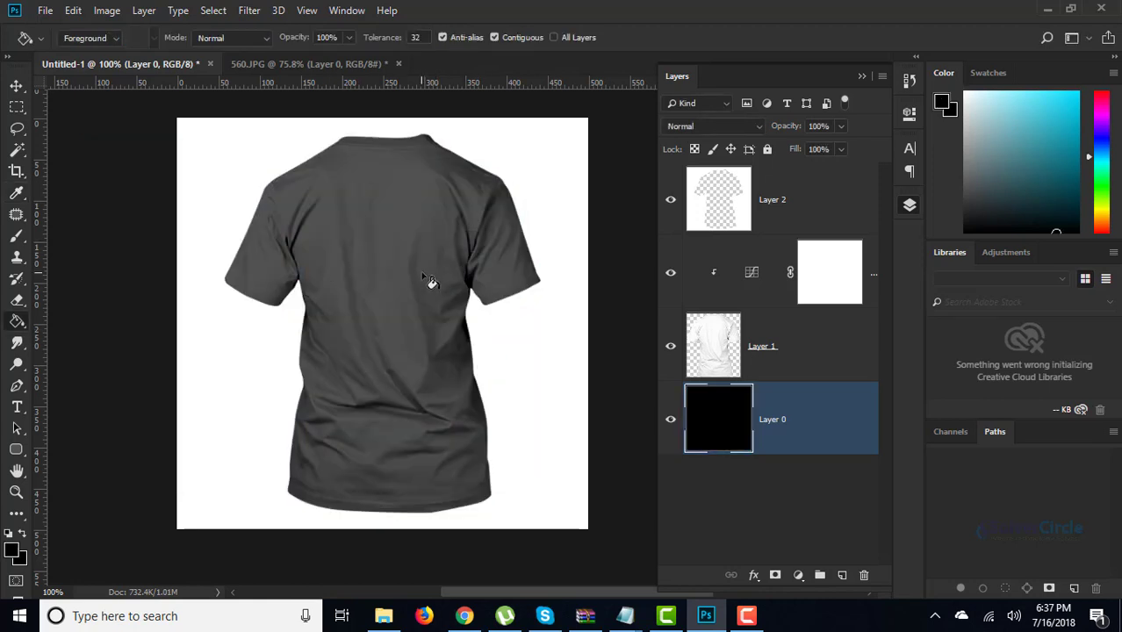
- Lower Layer 1's opacity and fill Layer 0 with cyan #1bcfe0
{"action": "left_click", "coordinate": [808, 340]}
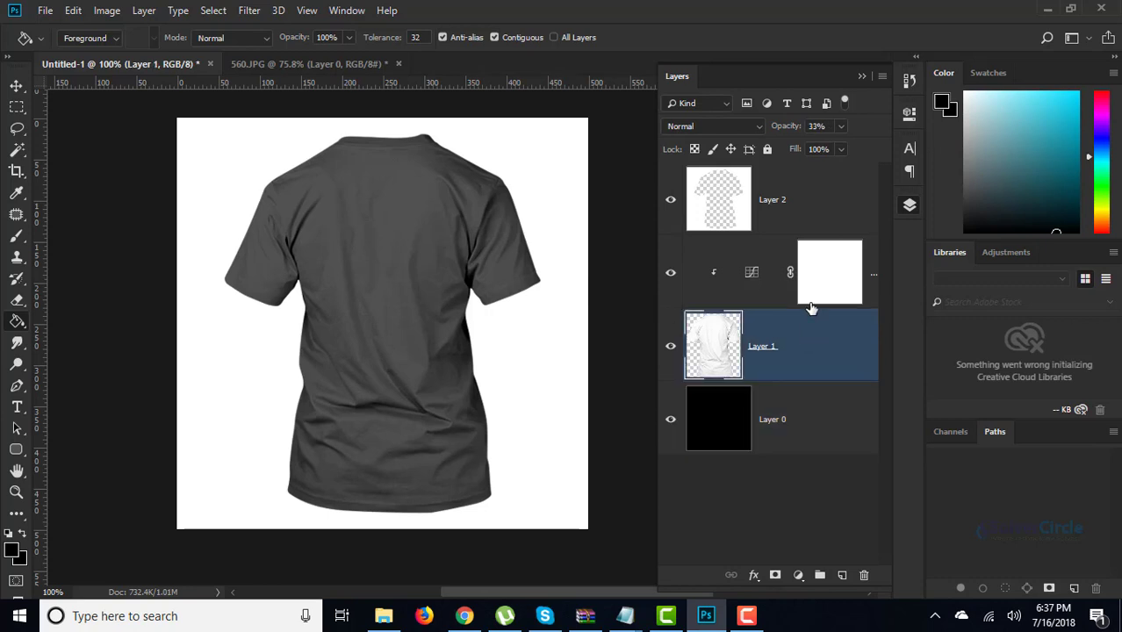
{"action": "left_click_drag", "start_coordinate": [828, 149], "coordinate": [791, 149]}
{"action": "left_click", "coordinate": [718, 419]}
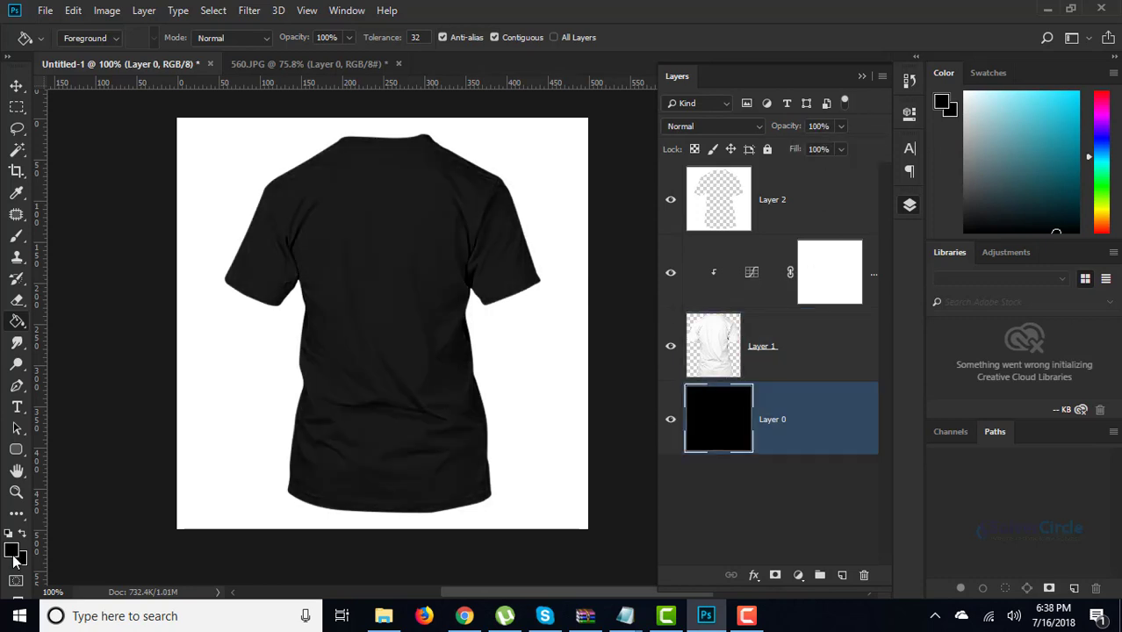
{"action": "left_click", "coordinate": [11, 551]}
{"action": "type", "text": "1bcfe0"}
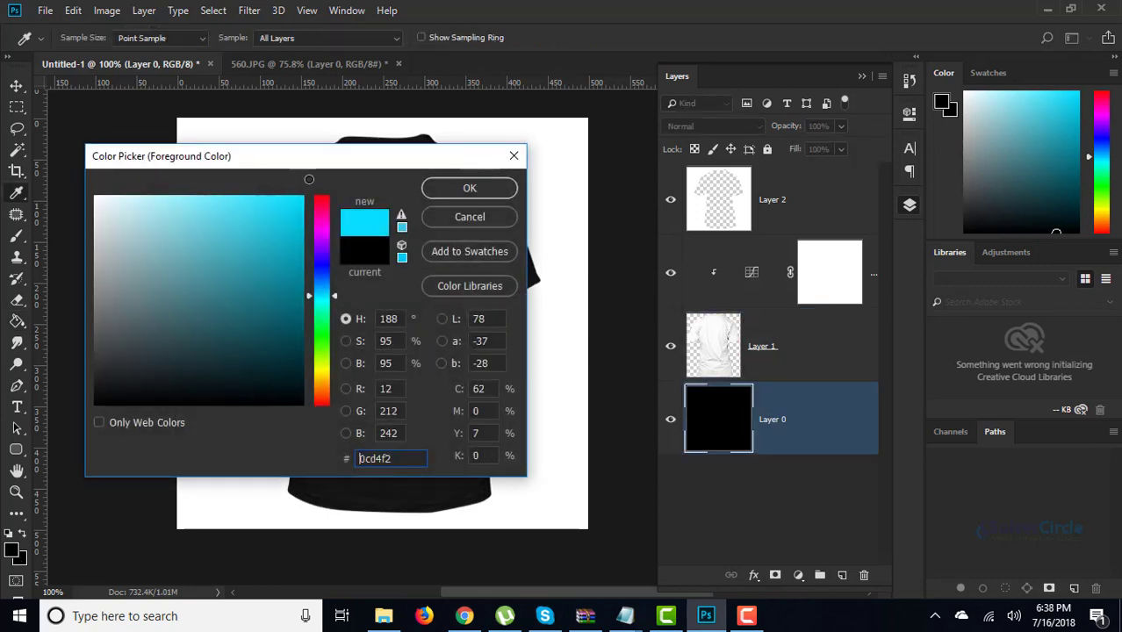
{"action": "left_click", "coordinate": [452, 188]}
{"action": "left_click", "coordinate": [378, 331]}
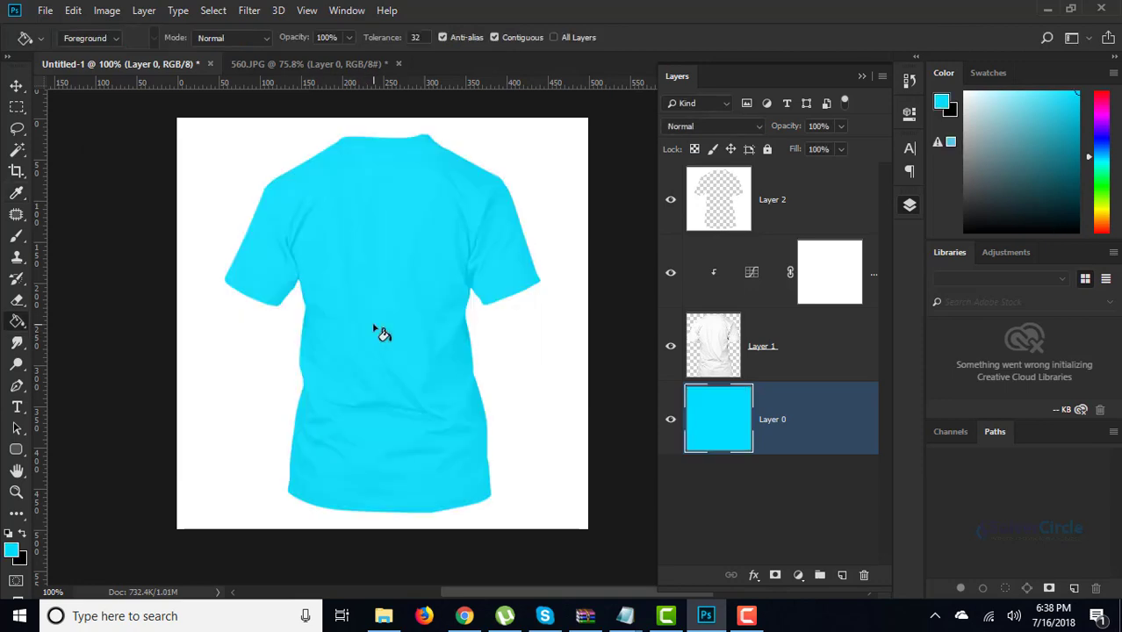
- Fill Layer 0 with light green and set Layer 1's opacity to 24%
{"action": "left_click", "coordinate": [11, 551]}
{"action": "left_click", "coordinate": [323, 337]}
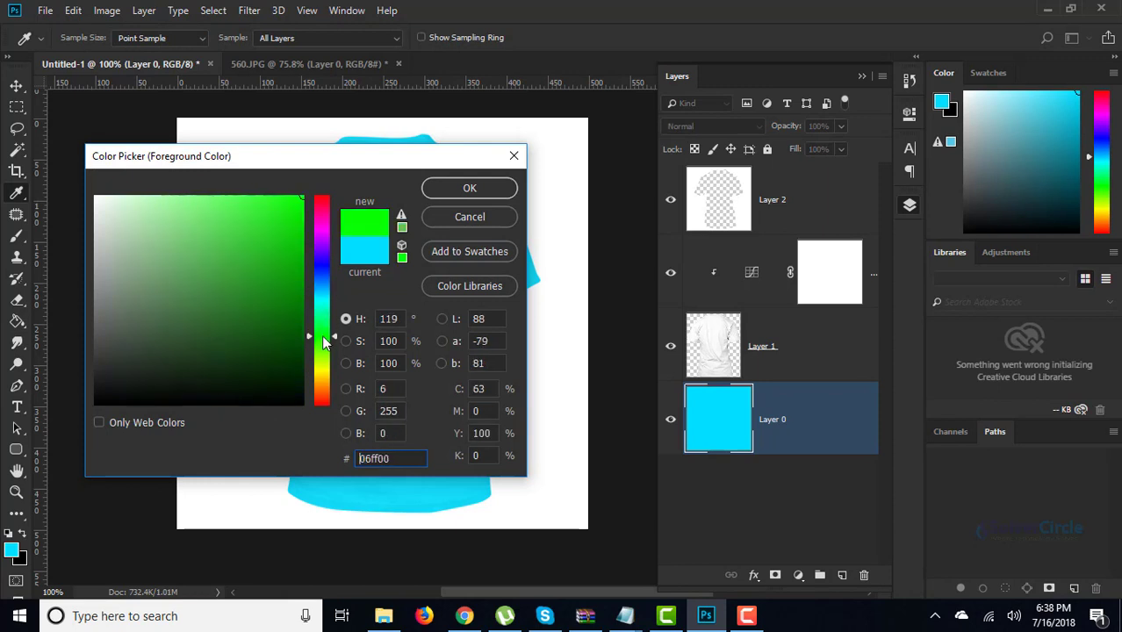
{"action": "left_click_drag", "start_coordinate": [294, 195], "coordinate": [230, 185]}
{"action": "left_click", "coordinate": [428, 188]}
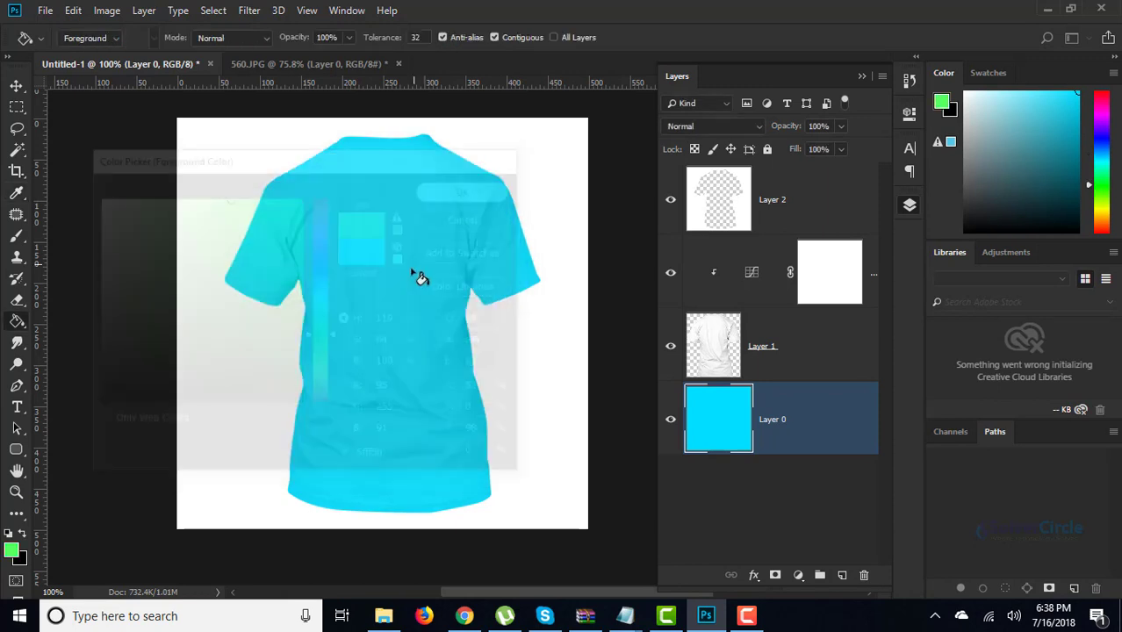
{"action": "left_click", "coordinate": [419, 277]}
{"action": "left_click", "coordinate": [813, 349]}
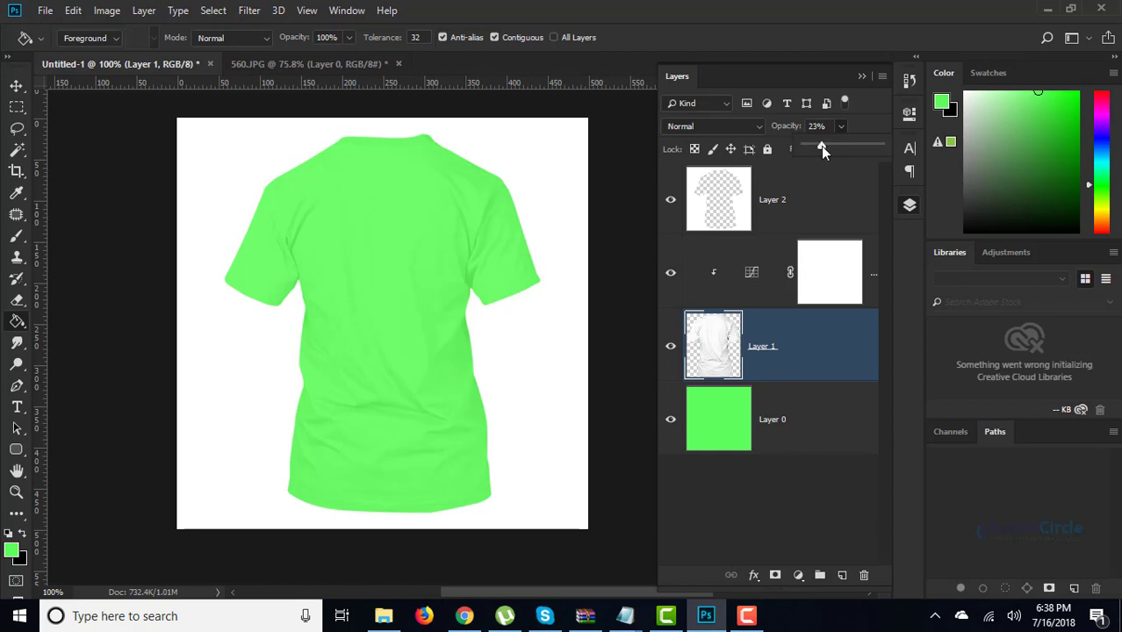
{"action": "left_click_drag", "start_coordinate": [821, 146], "coordinate": [822, 145]}
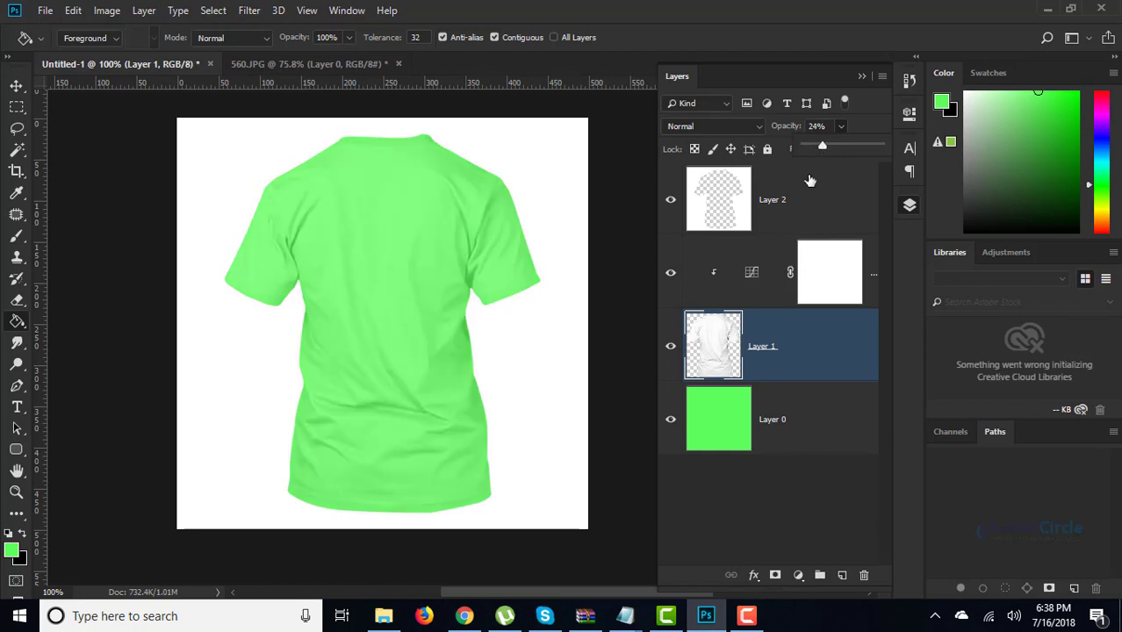
- Refill Layer 0 with black #000000
{"action": "left_click", "coordinate": [757, 409]}
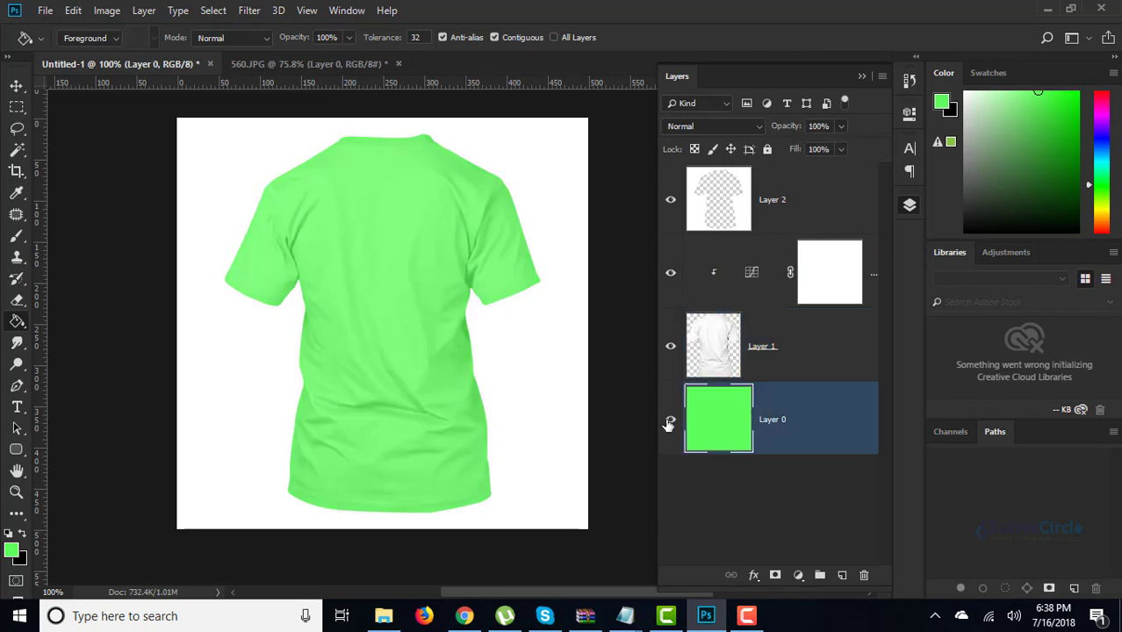
{"action": "left_click", "coordinate": [11, 550]}
{"action": "type", "text": "000000"}
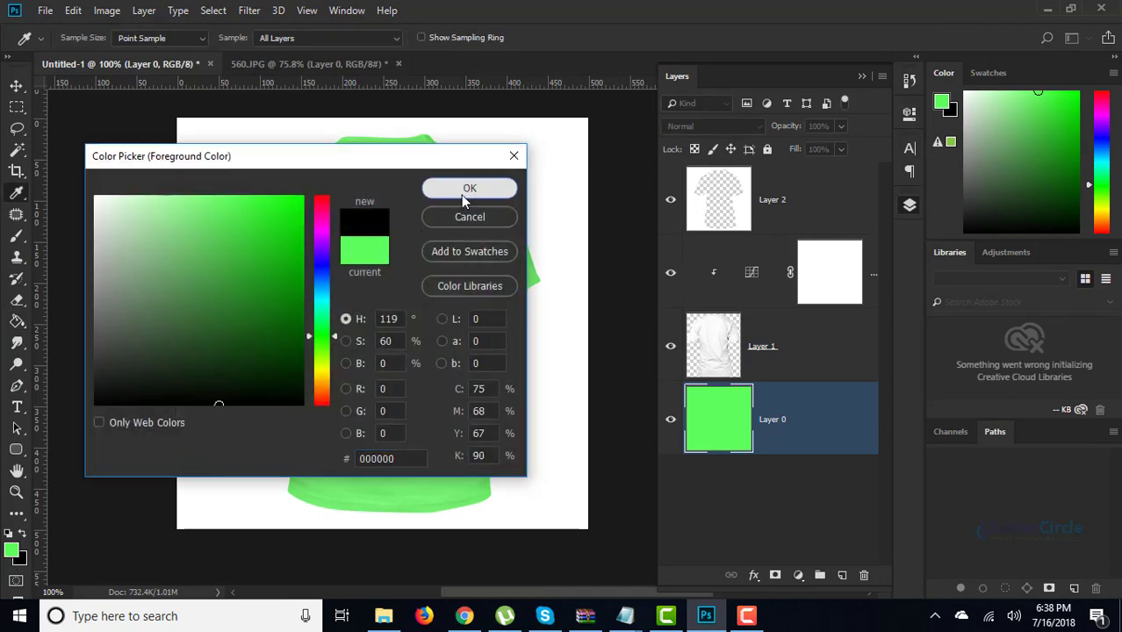
{"action": "left_click", "coordinate": [470, 188]}
{"action": "left_click", "coordinate": [429, 275]}
{"action": "scroll", "coordinate": [429, 290], "scroll_direction": "down", "scroll_amount": 3}
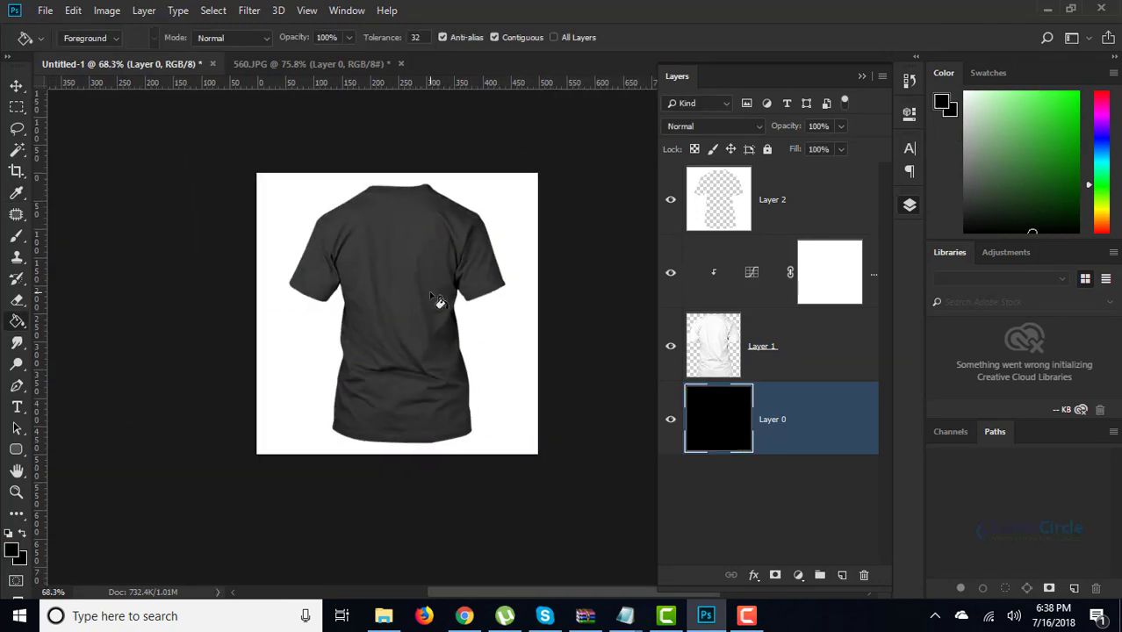
{"action": "scroll", "coordinate": [396, 256], "scroll_direction": "up", "scroll_amount": 2}
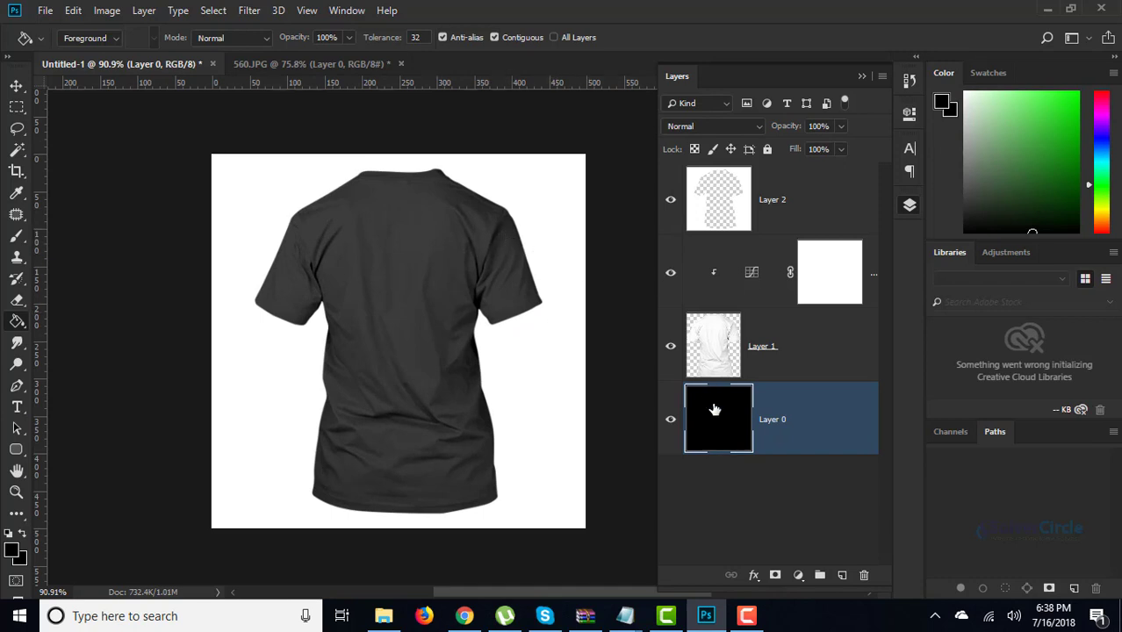
- Hide Layer 0 and set up Save for Web with PNG-24 format
{"action": "left_click", "coordinate": [671, 423]}
{"action": "scroll", "coordinate": [470, 267], "scroll_direction": "up", "scroll_amount": 1}
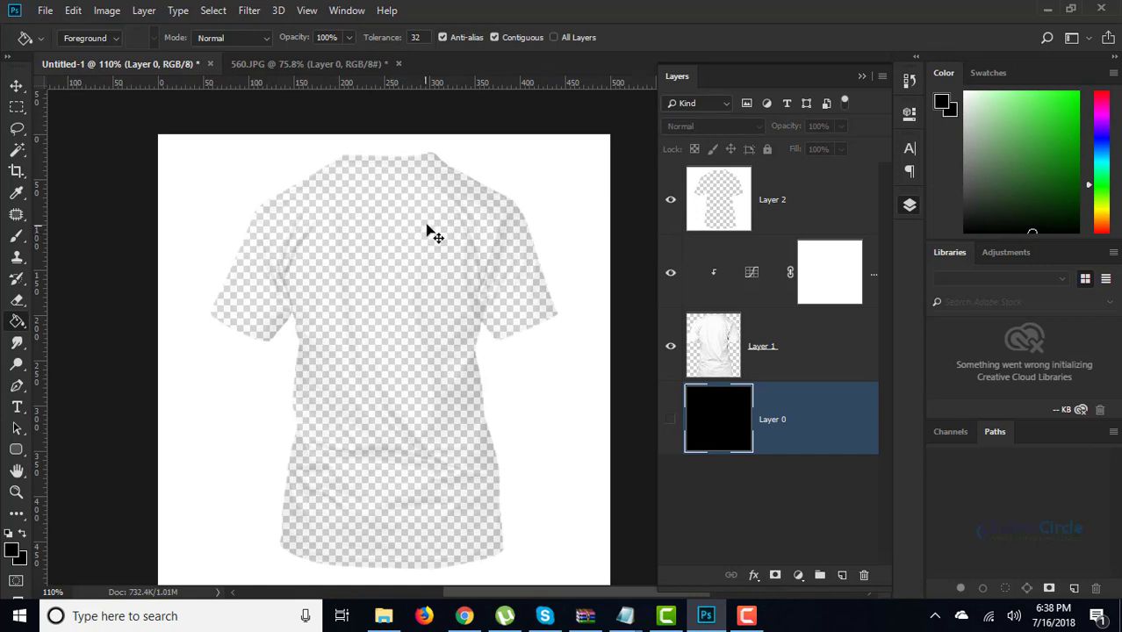
{"action": "key", "text": "ctrl+alt+shift+s"}
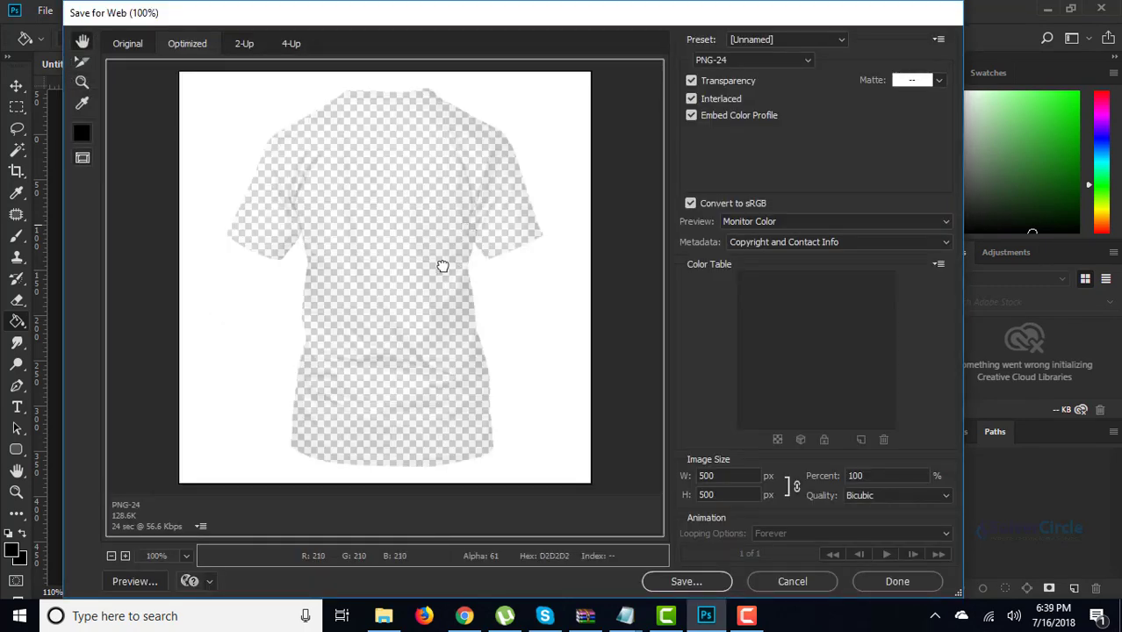
{"action": "left_click", "coordinate": [788, 60]}
{"action": "left_click", "coordinate": [790, 60]}
- Save the exported PNG as 'test demo'
{"action": "left_click", "coordinate": [684, 585]}
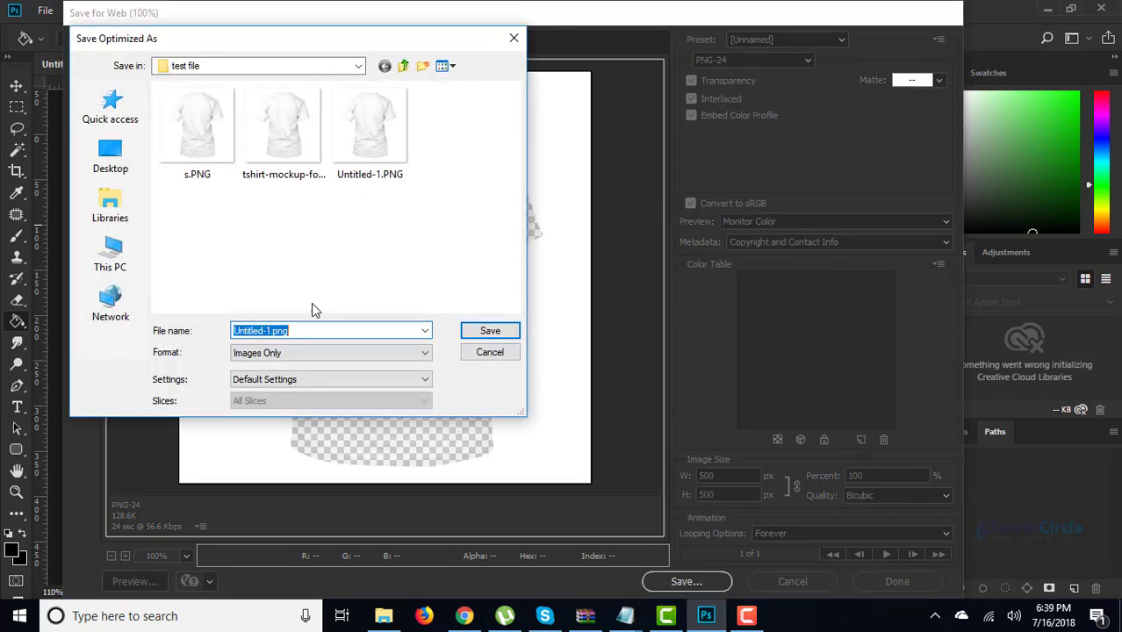
{"action": "type", "text": "test"}
{"action": "type", "text": " dem"}
{"action": "type", "text": "o"}
{"action": "key", "text": "Return"}
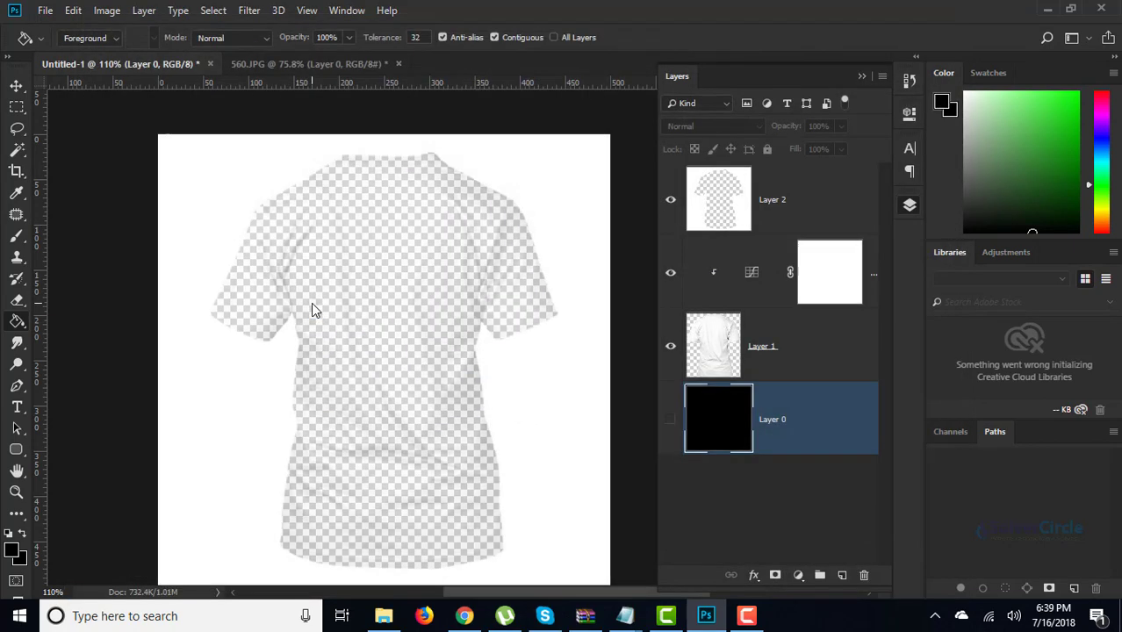
{"action": "scroll", "coordinate": [365, 334], "scroll_direction": "down", "scroll_amount": 1}
{"action": "scroll", "coordinate": [365, 334], "scroll_direction": "right", "scroll_amount": 1}
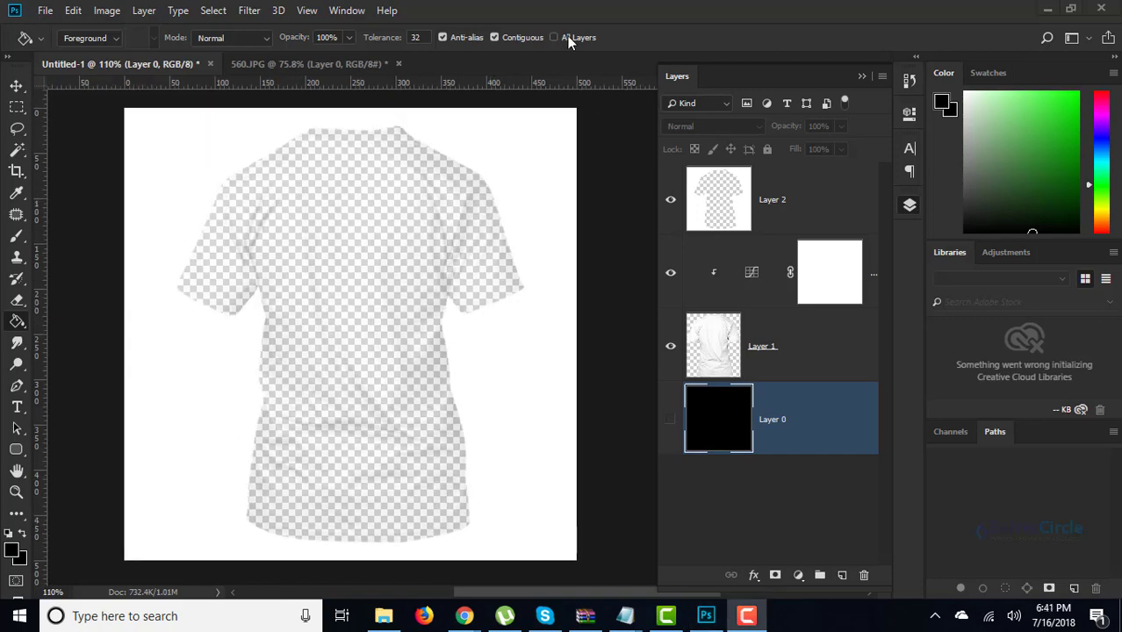
- Attach test-demo.png as the front transparent layer image and add the White T-Shirt customization
{"action": "left_click", "coordinate": [1047, 8]}
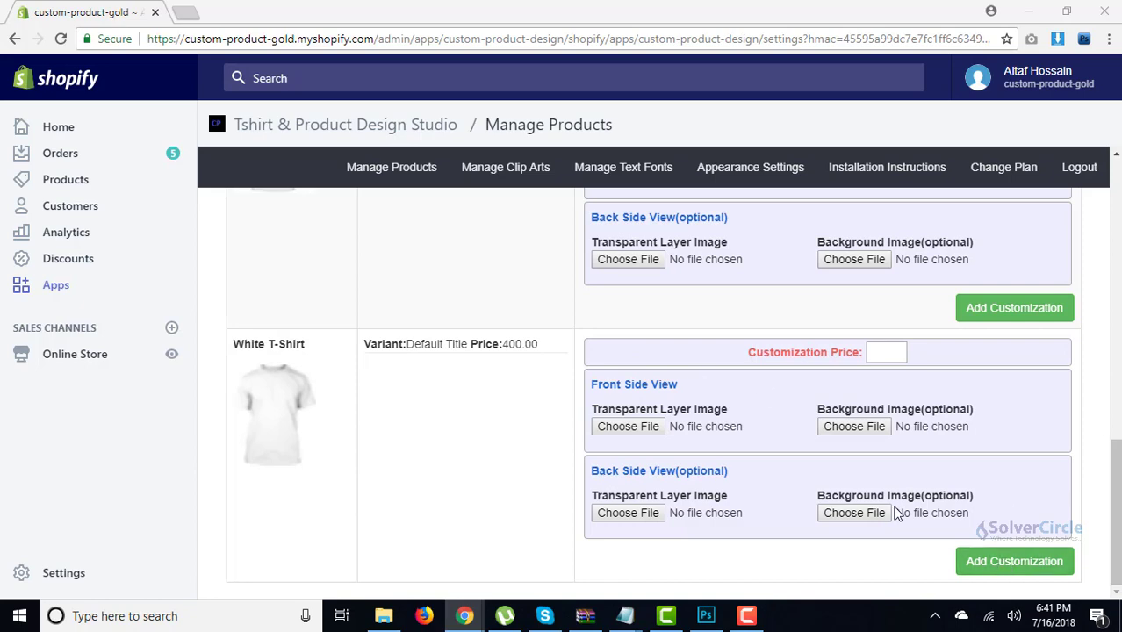
{"action": "left_click", "coordinate": [638, 432]}
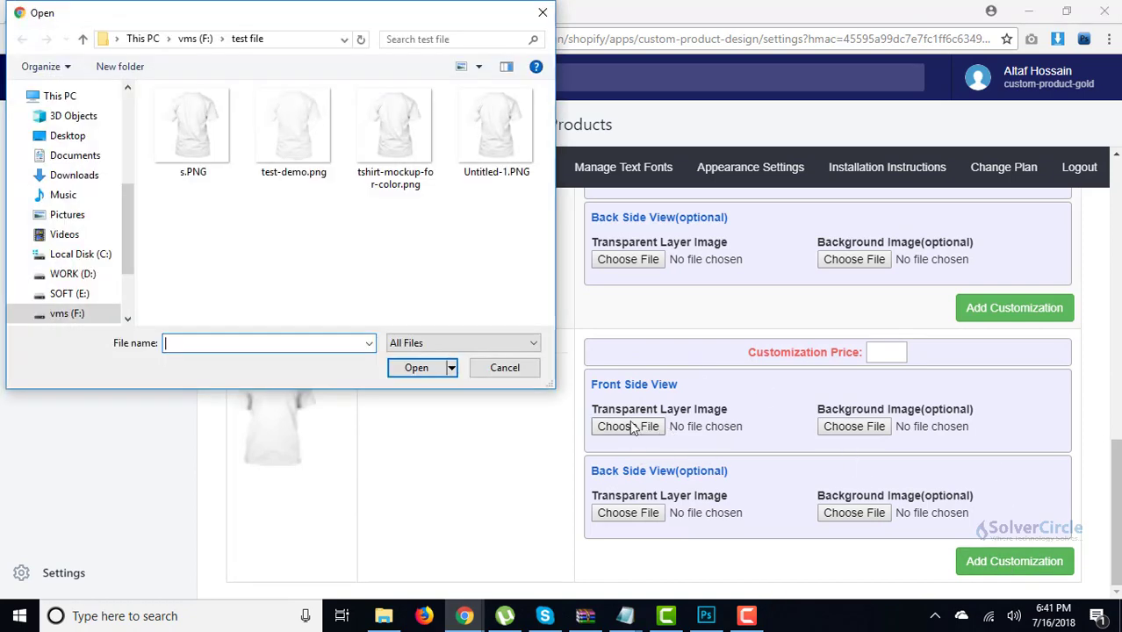
{"action": "double_click", "coordinate": [305, 151]}
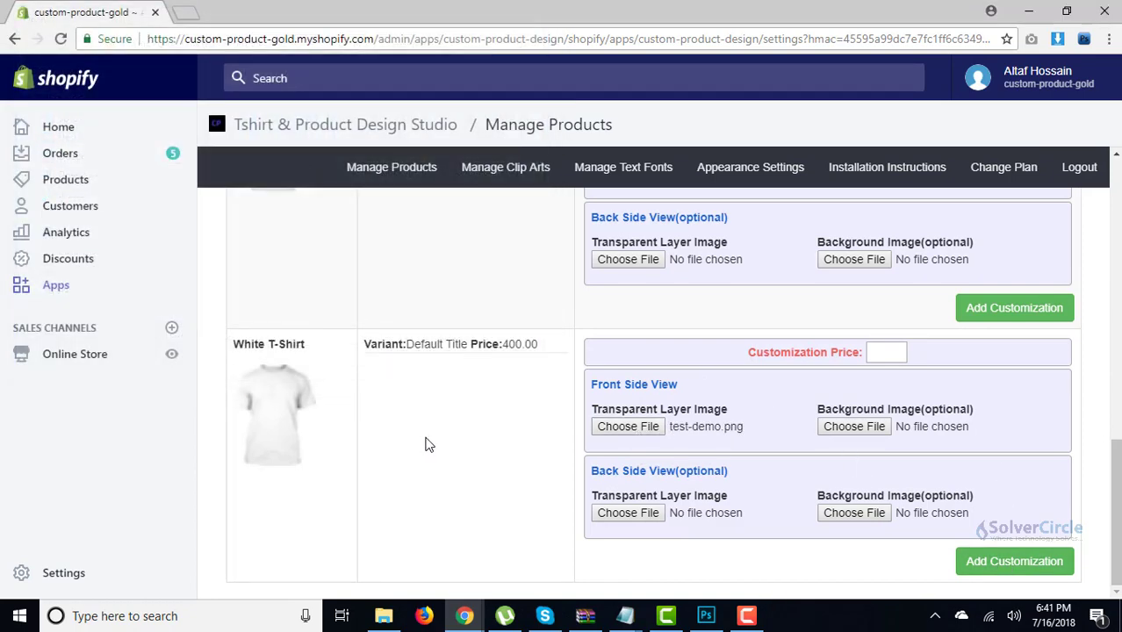
{"action": "left_click", "coordinate": [966, 562]}
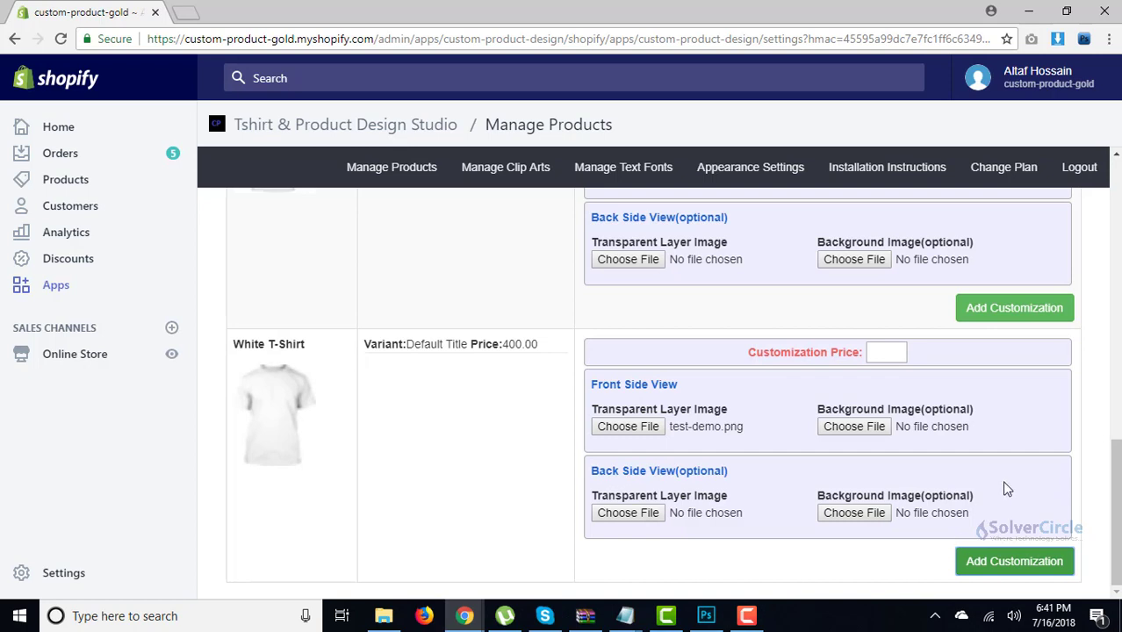
{"action": "scroll", "coordinate": [926, 477], "scroll_direction": "down", "scroll_amount": 1}
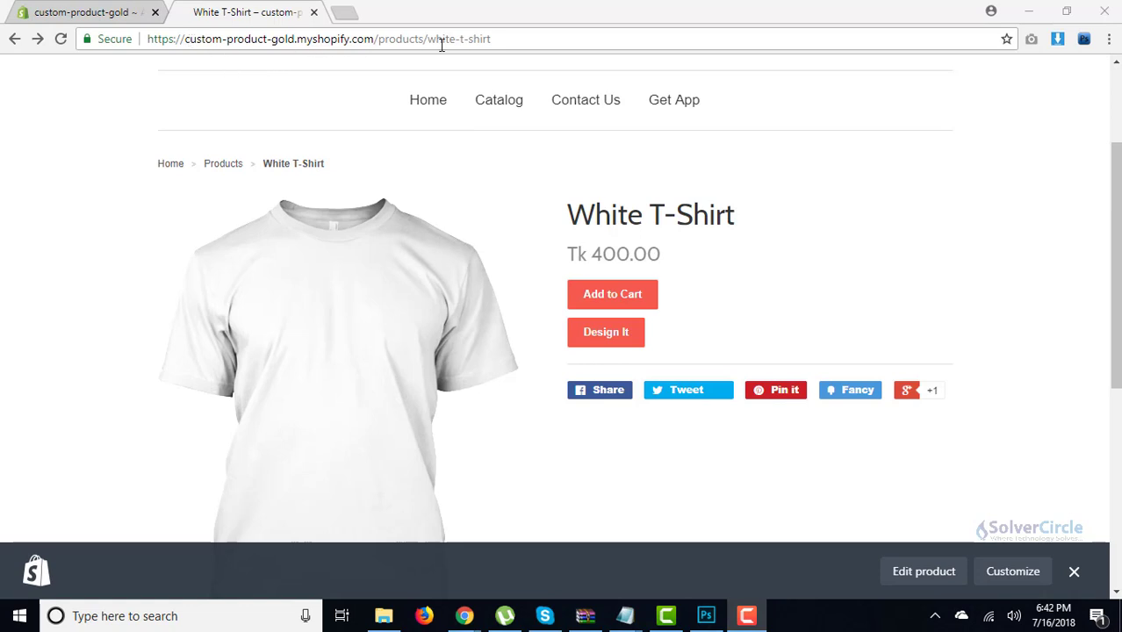
- Open the White T-Shirt product page from the store catalog's next page
{"action": "left_click", "coordinate": [499, 102]}
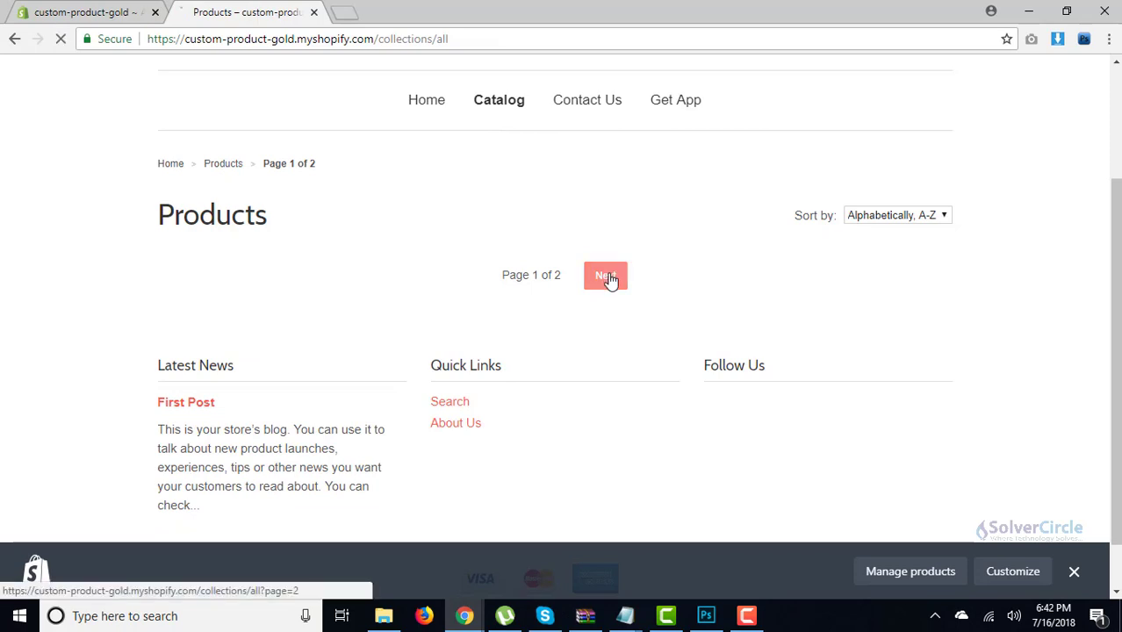
{"action": "left_click", "coordinate": [611, 279]}
{"action": "scroll", "coordinate": [518, 338], "scroll_direction": "down", "scroll_amount": 5}
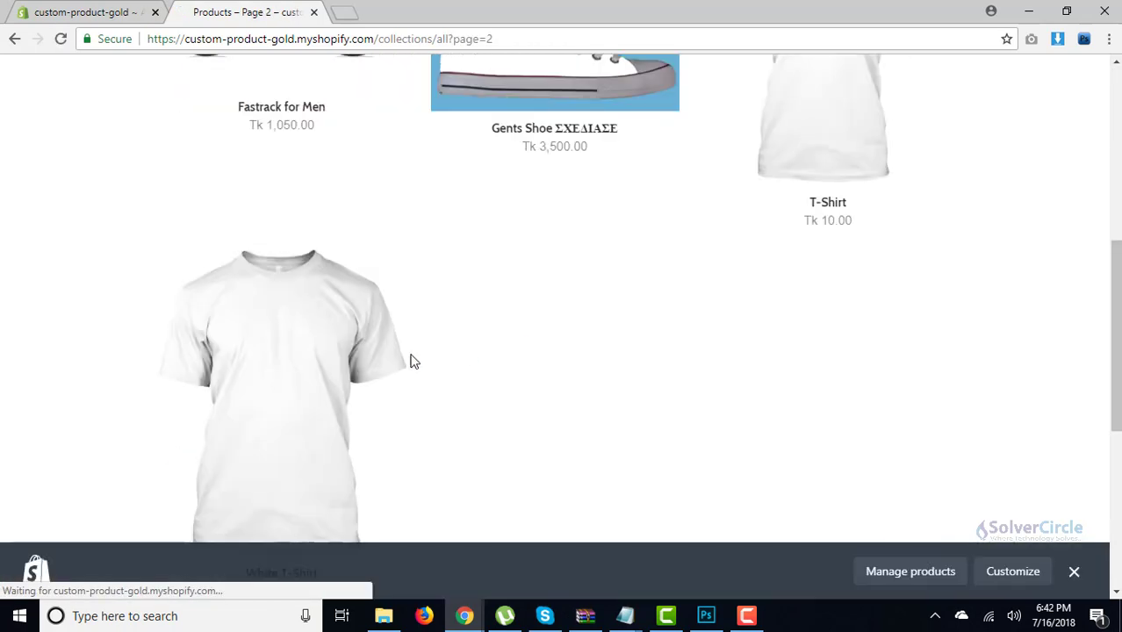
{"action": "left_click", "coordinate": [326, 381]}
{"action": "scroll", "coordinate": [598, 369], "scroll_direction": "down", "scroll_amount": 2}
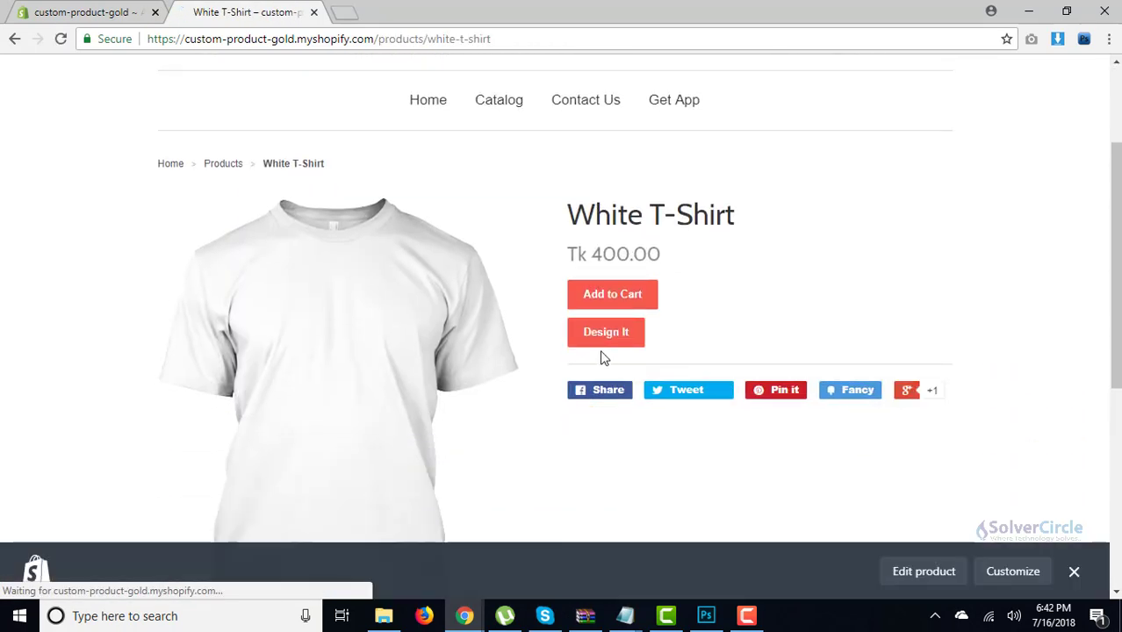
- Launch the T-shirt designer and preview the shirt in black
{"action": "left_click", "coordinate": [599, 335]}
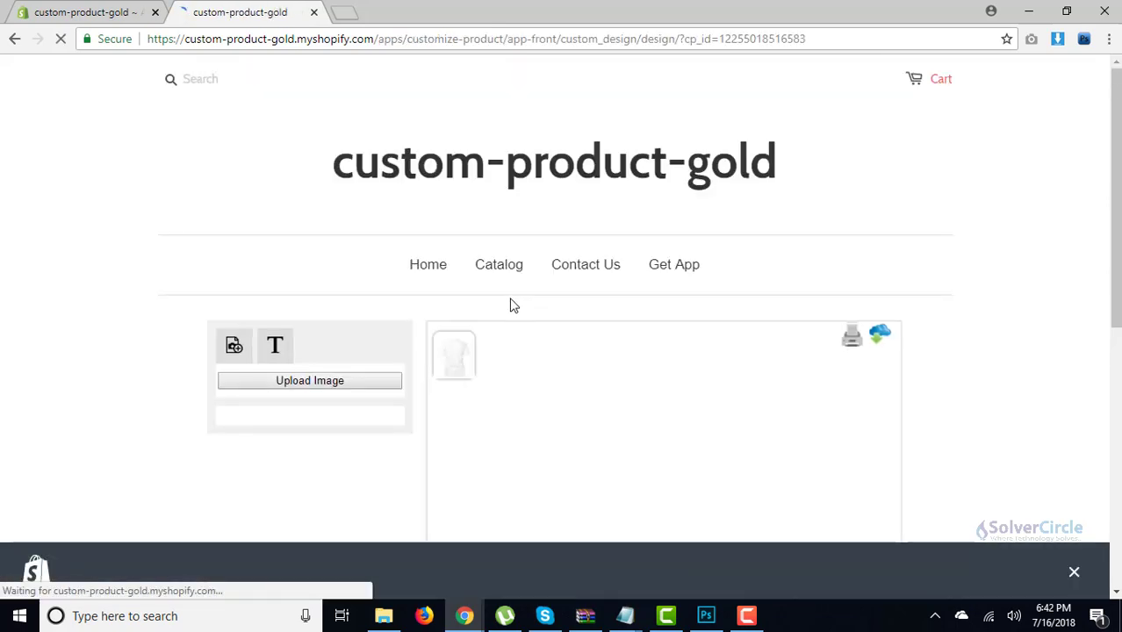
{"action": "scroll", "coordinate": [513, 305], "scroll_direction": "down", "scroll_amount": 2}
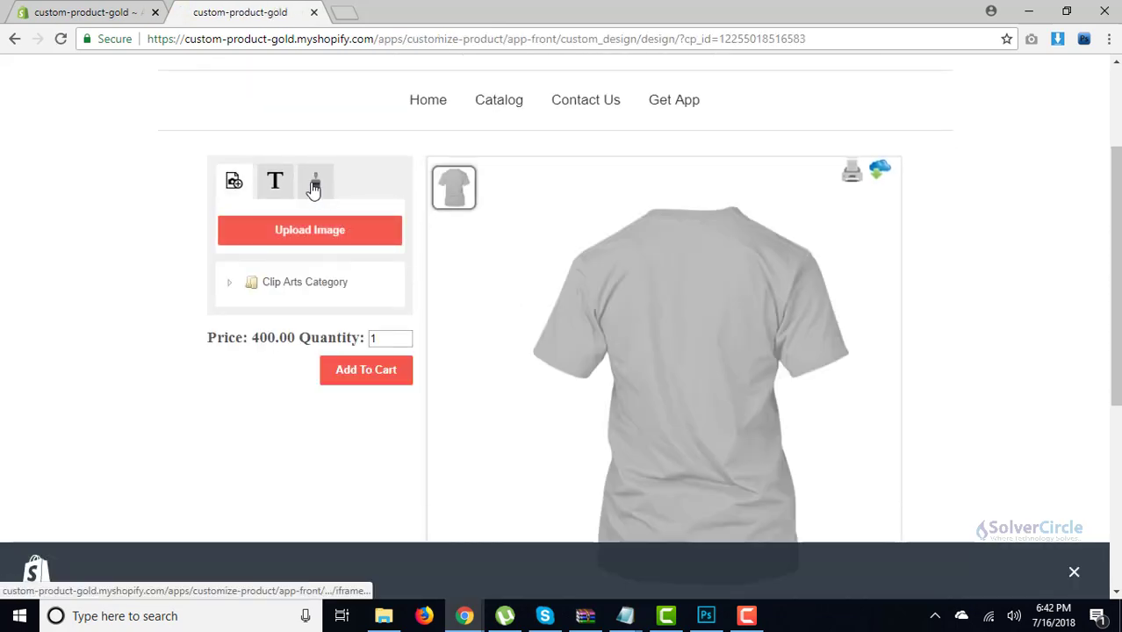
{"action": "left_click", "coordinate": [315, 189]}
{"action": "scroll", "coordinate": [294, 219], "scroll_direction": "down", "scroll_amount": 1}
{"action": "left_click", "coordinate": [283, 165]}
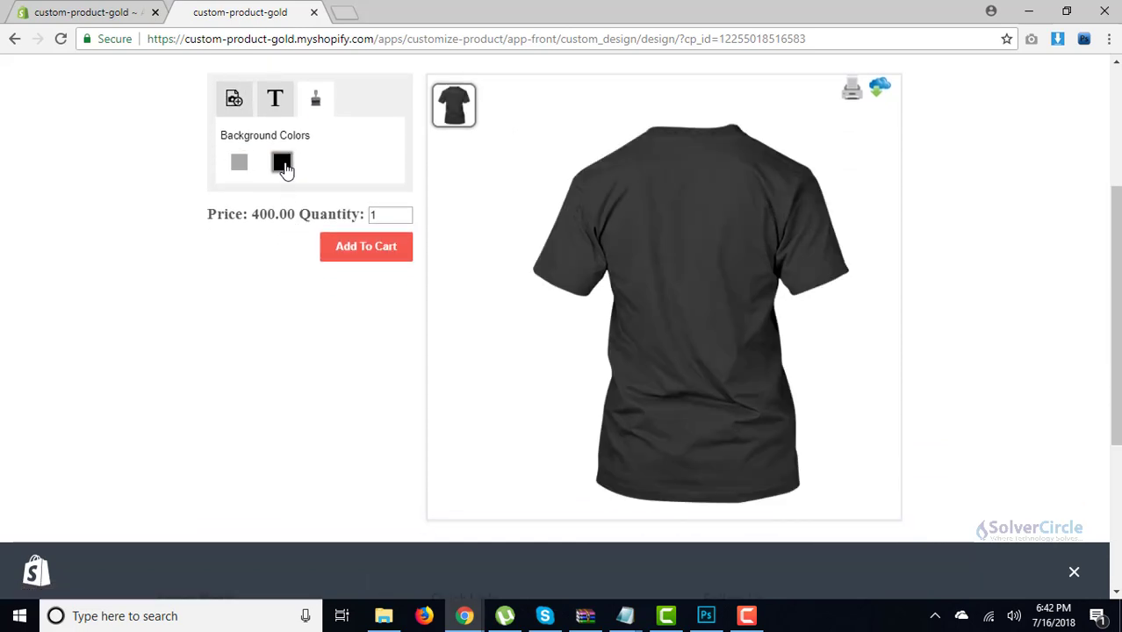
- Add a product colour named 'red' with code #fc2f2f and save the colours
{"action": "left_click", "coordinate": [58, 14]}
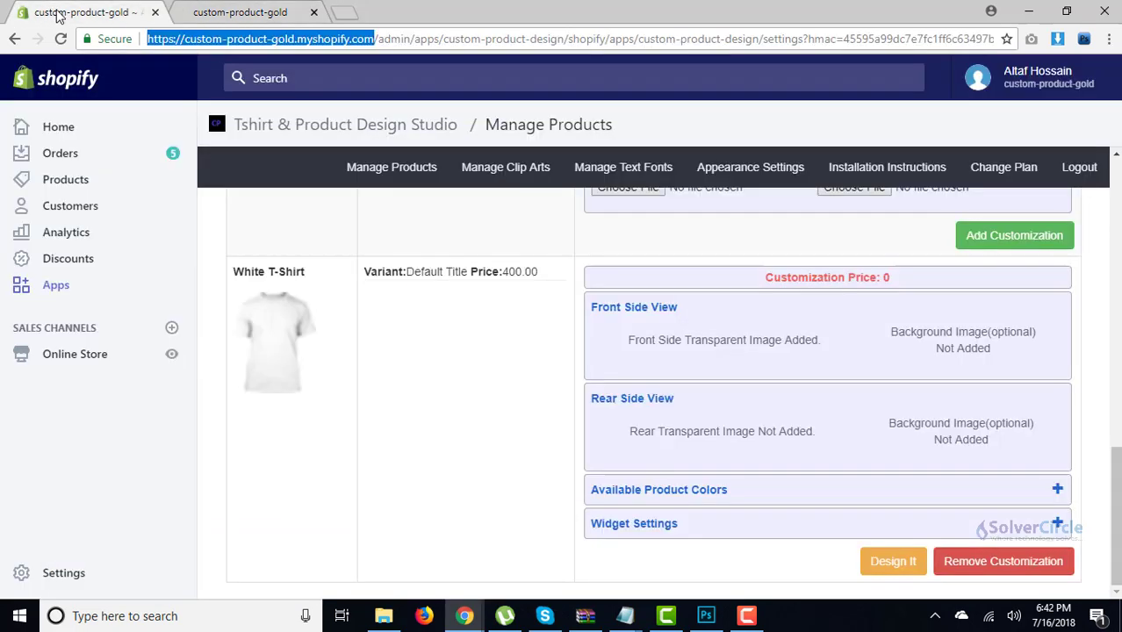
{"action": "left_click", "coordinate": [1058, 490]}
{"action": "scroll", "coordinate": [676, 422], "scroll_direction": "down", "scroll_amount": 1}
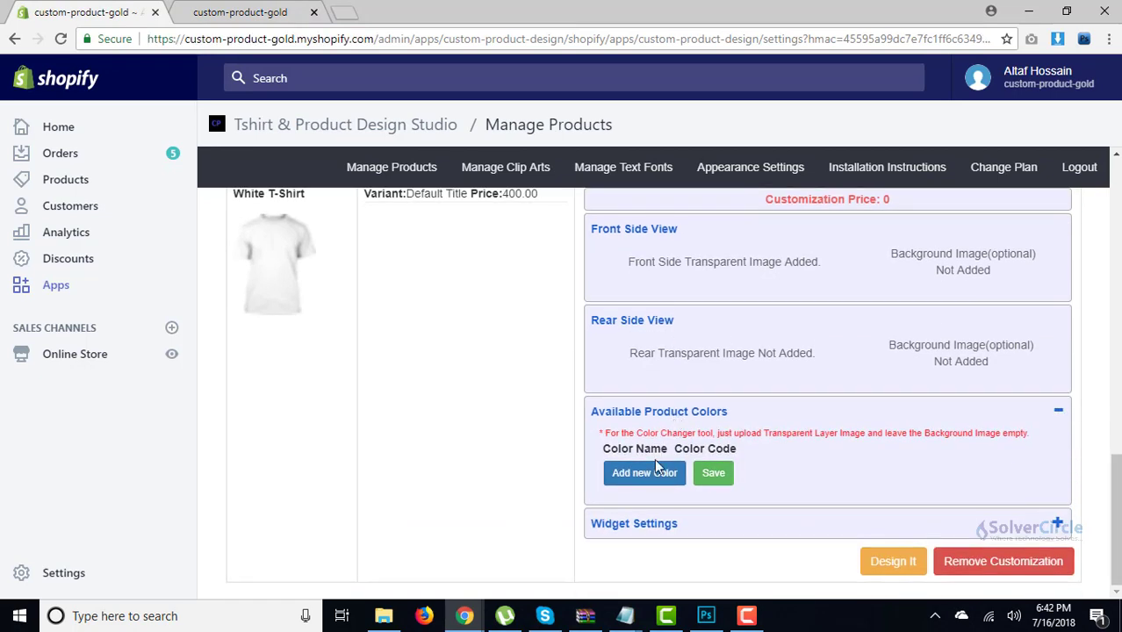
{"action": "left_click", "coordinate": [648, 472]}
{"action": "left_click", "coordinate": [745, 472]}
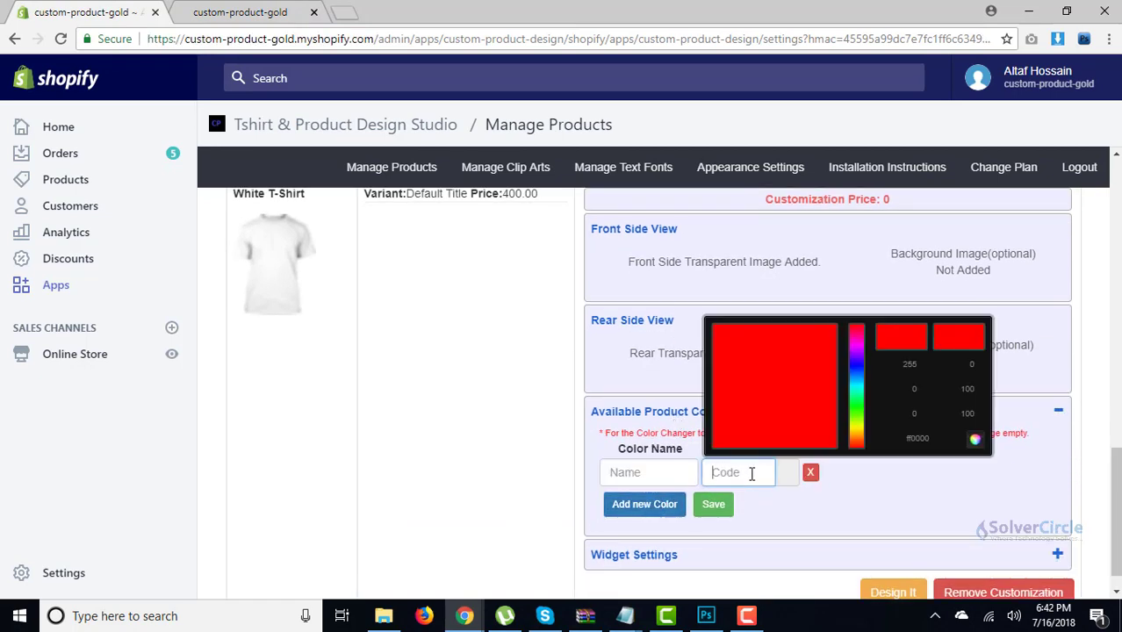
{"action": "left_click", "coordinate": [778, 407]}
{"action": "left_click_drag", "start_coordinate": [834, 323], "coordinate": [813, 327]}
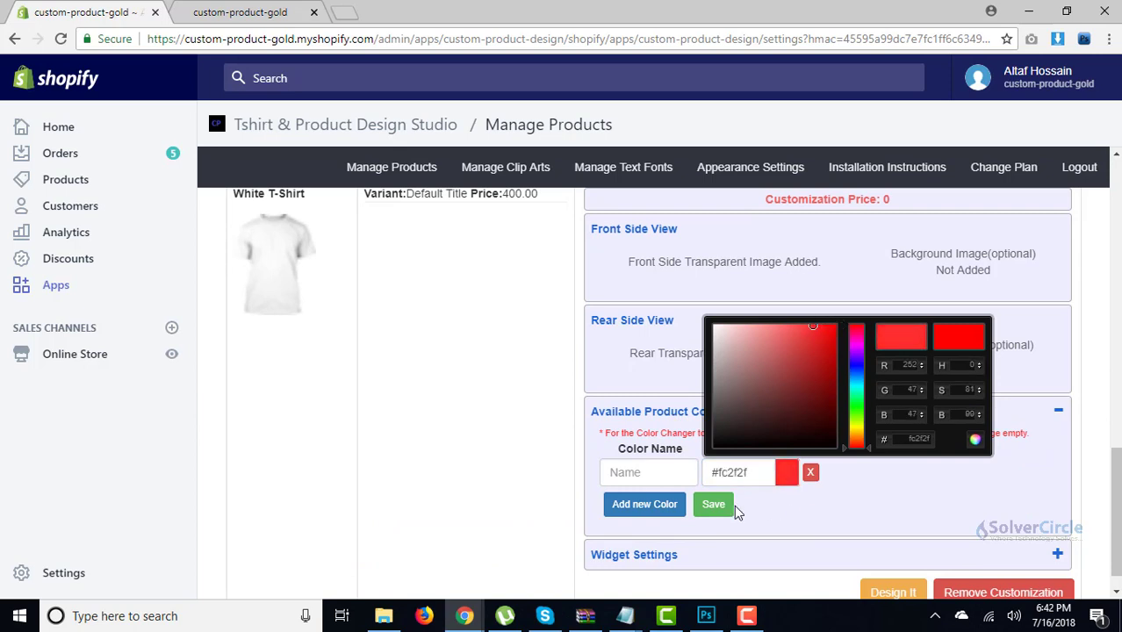
{"action": "left_click", "coordinate": [631, 472]}
{"action": "type", "text": "red"}
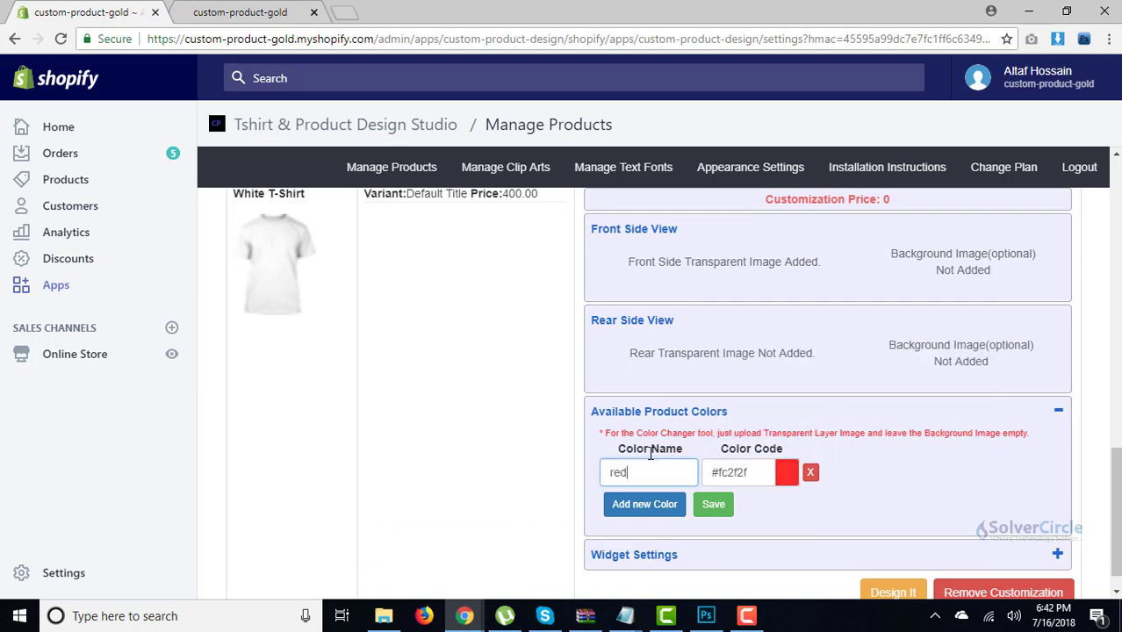
{"action": "left_click", "coordinate": [670, 510]}
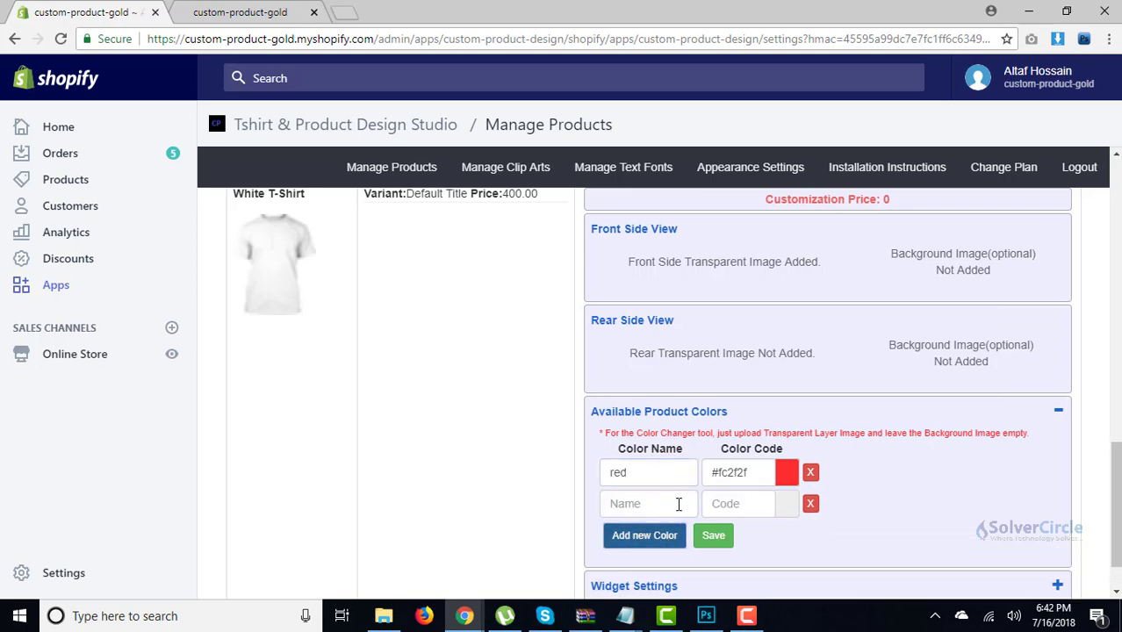
{"action": "left_click", "coordinate": [719, 541]}
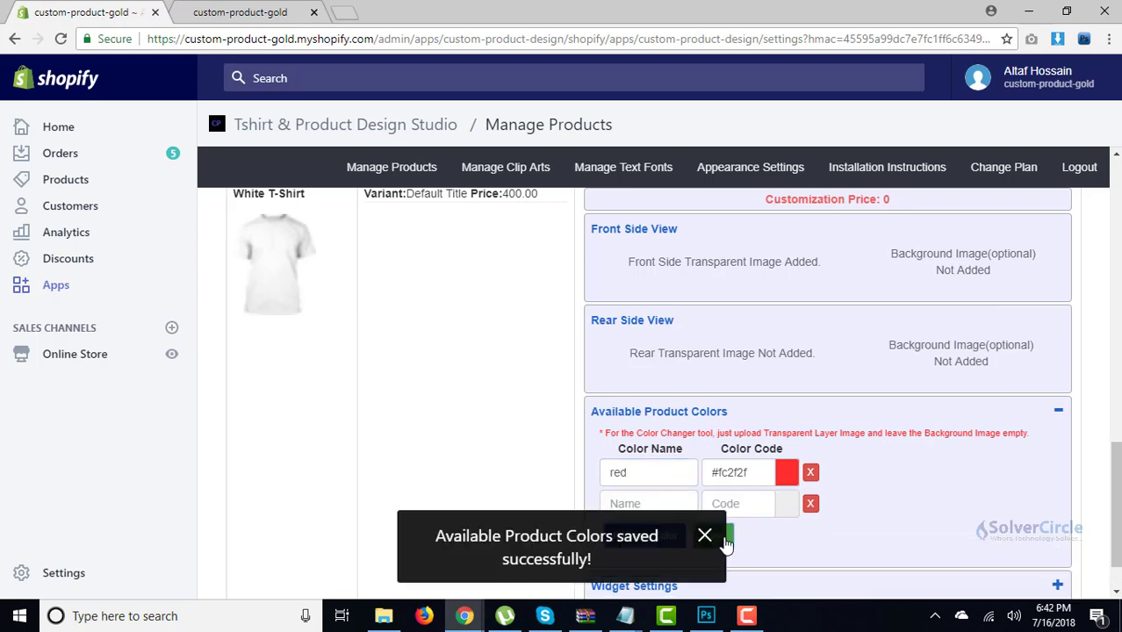
- Reload the storefront designer to confirm red appears among the background colours
{"action": "left_click", "coordinate": [225, 12]}
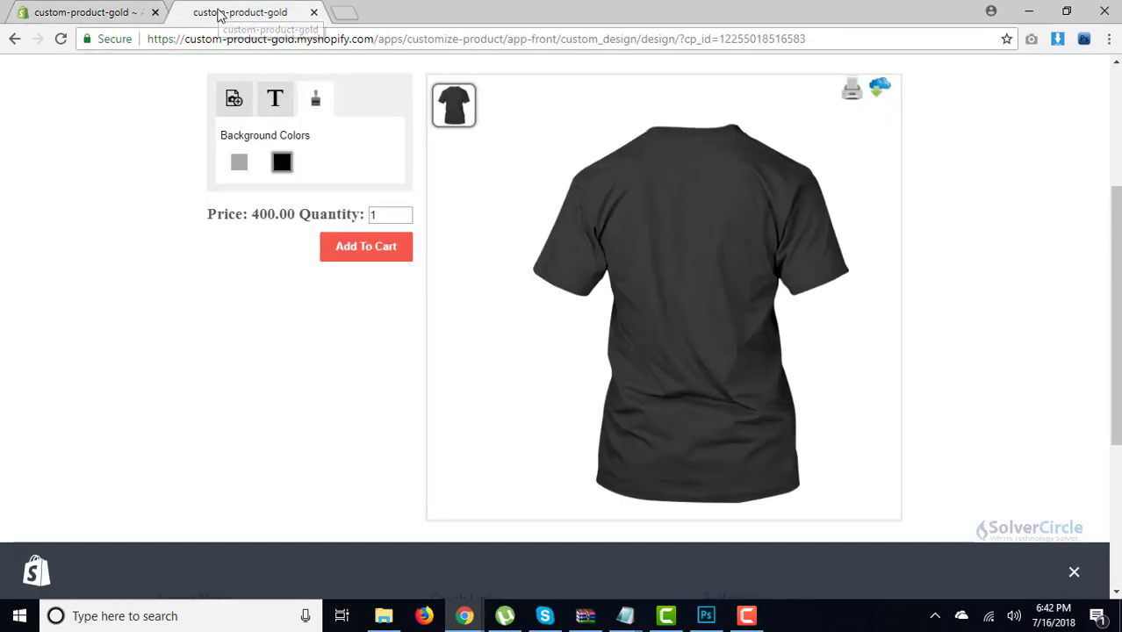
{"action": "left_click", "coordinate": [61, 39]}
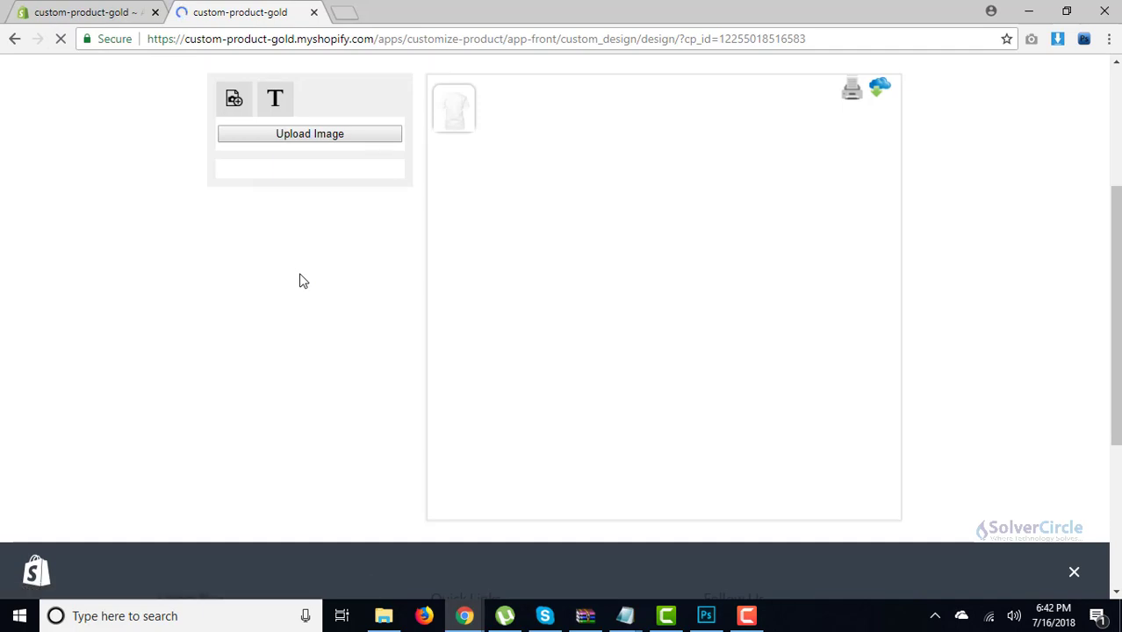
{"action": "left_click", "coordinate": [315, 99]}
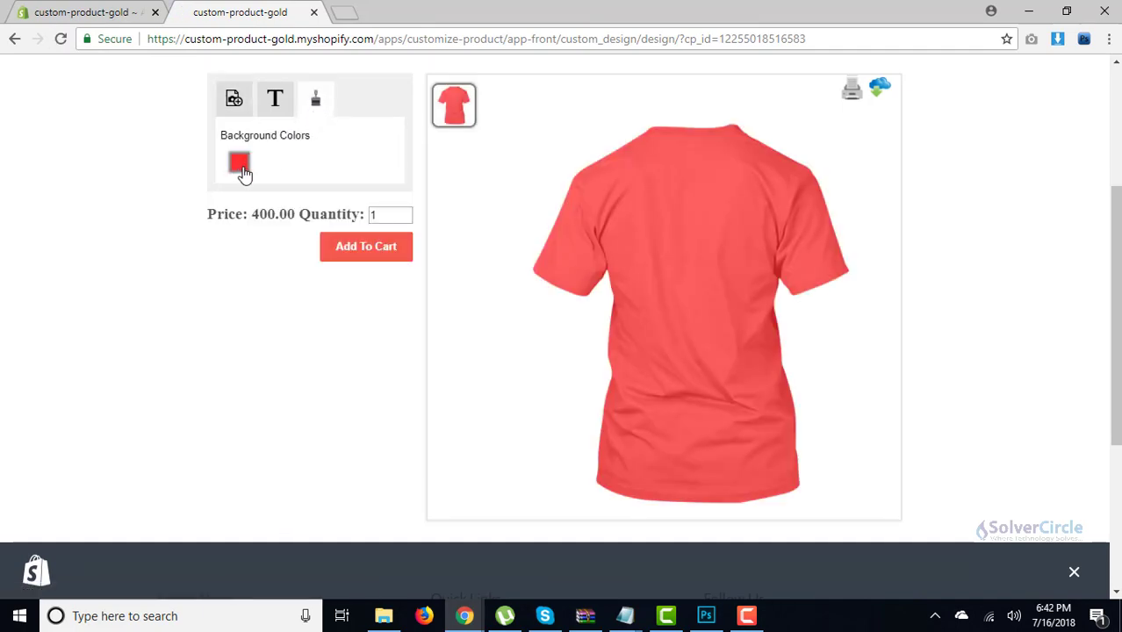
{"action": "left_click", "coordinate": [35, 12]}
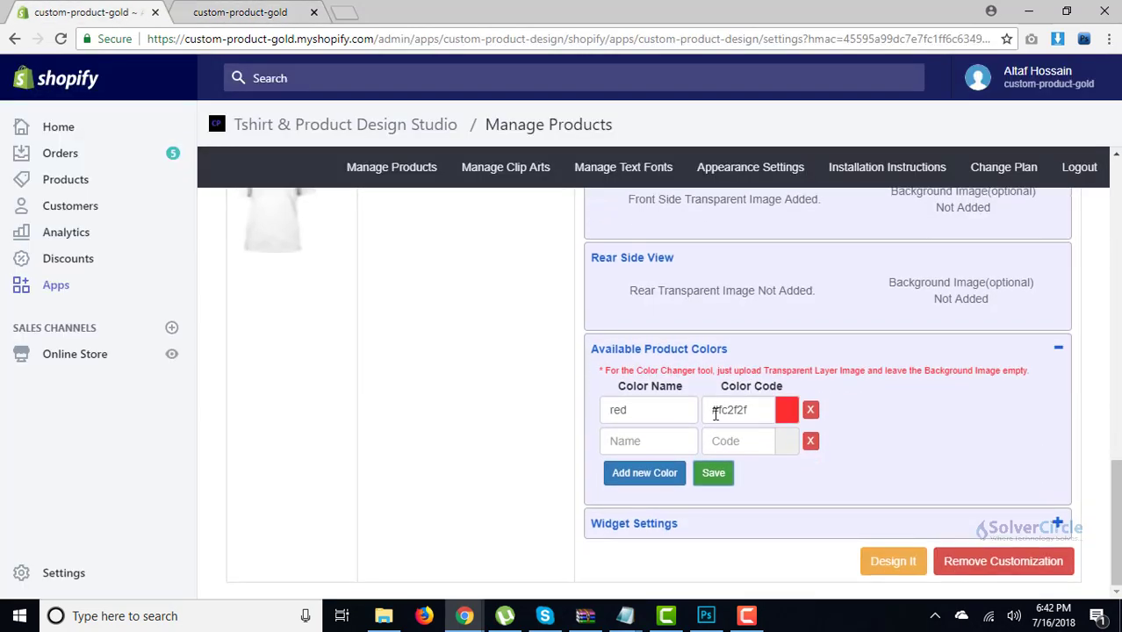
- Set the second colour row to black #000000
{"action": "left_click", "coordinate": [667, 442]}
{"action": "type", "text": "black"}
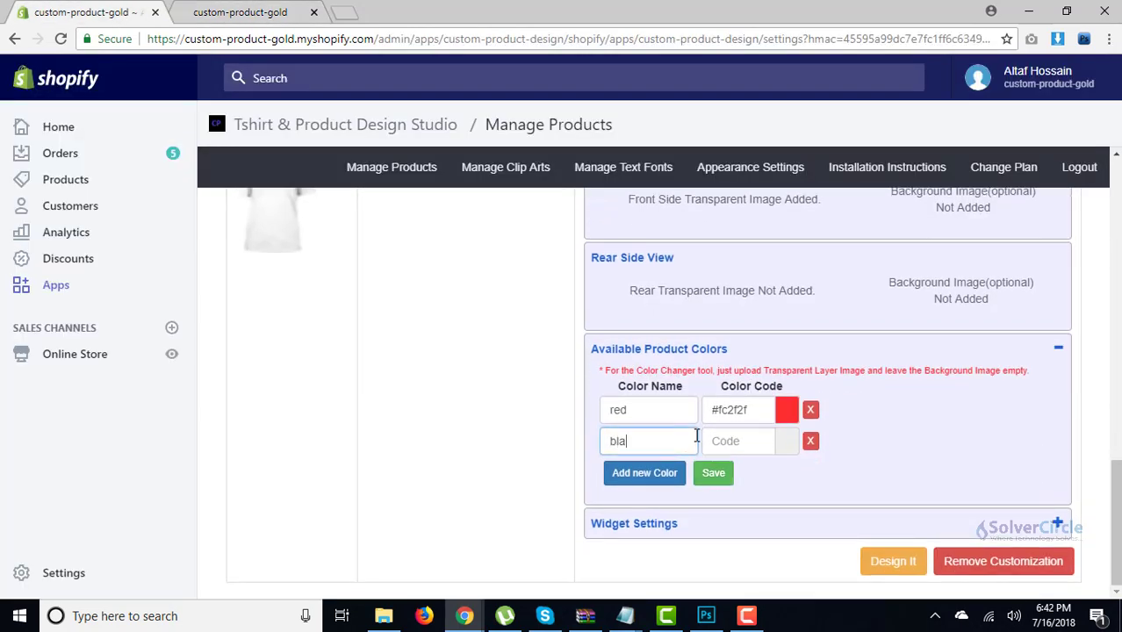
{"action": "left_click", "coordinate": [739, 440]}
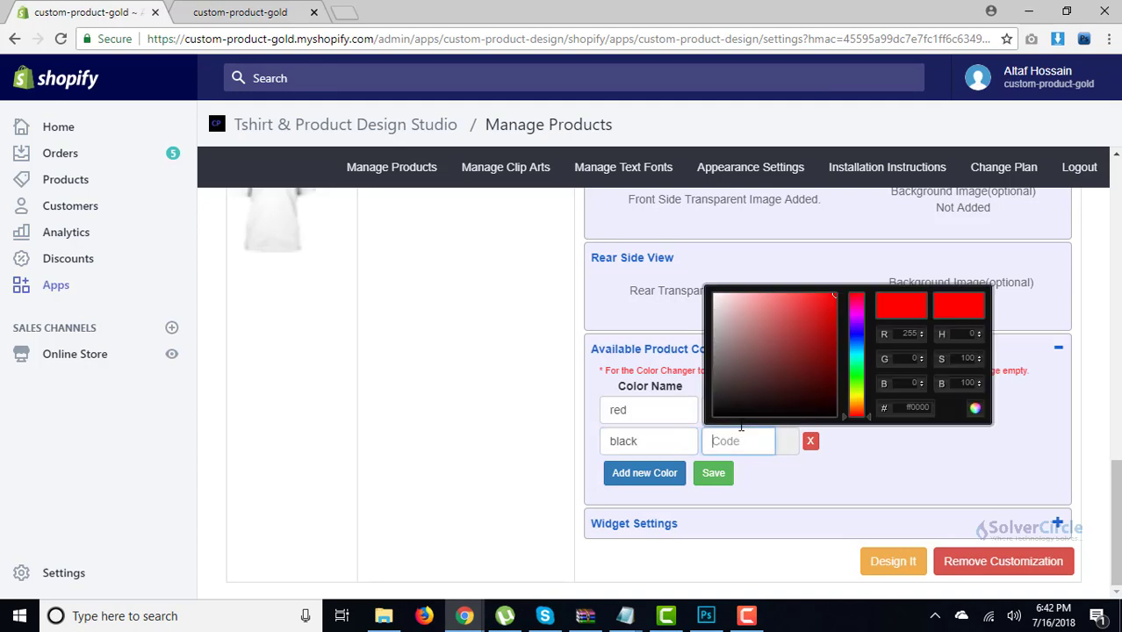
{"action": "left_click_drag", "start_coordinate": [759, 391], "coordinate": [759, 416]}
{"action": "left_click", "coordinate": [861, 450]}
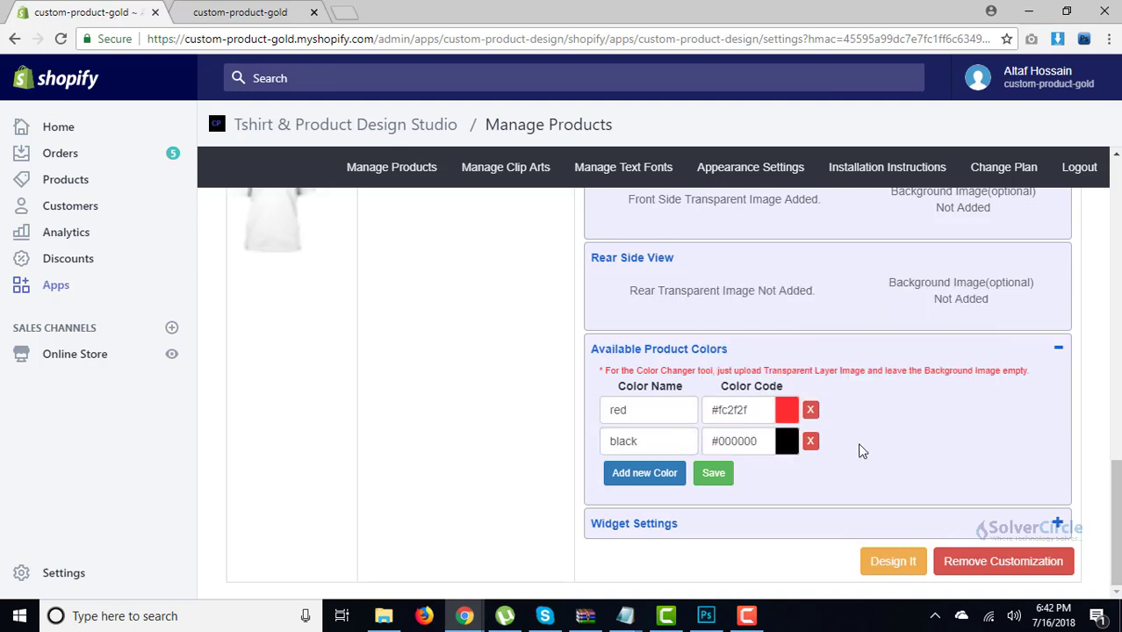
- Add a blue #0099ff colour row and save all three colours
{"action": "left_click", "coordinate": [654, 479]}
{"action": "left_click", "coordinate": [646, 473]}
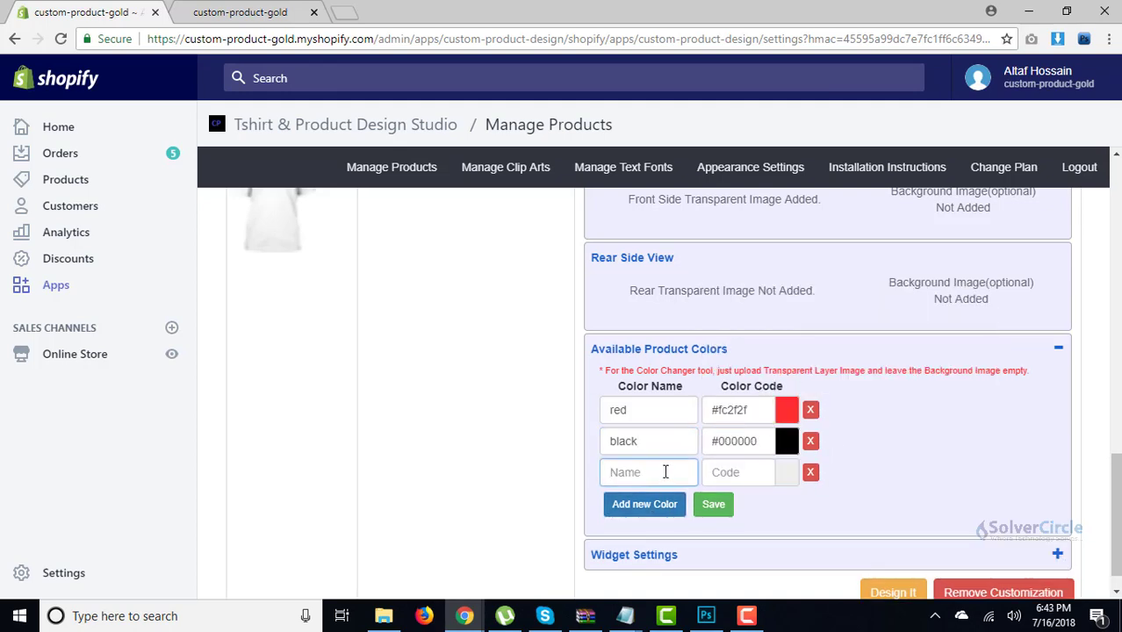
{"action": "type", "text": "blue"}
{"action": "left_click", "coordinate": [727, 471]}
{"action": "left_click_drag", "start_coordinate": [863, 408], "coordinate": [855, 378]}
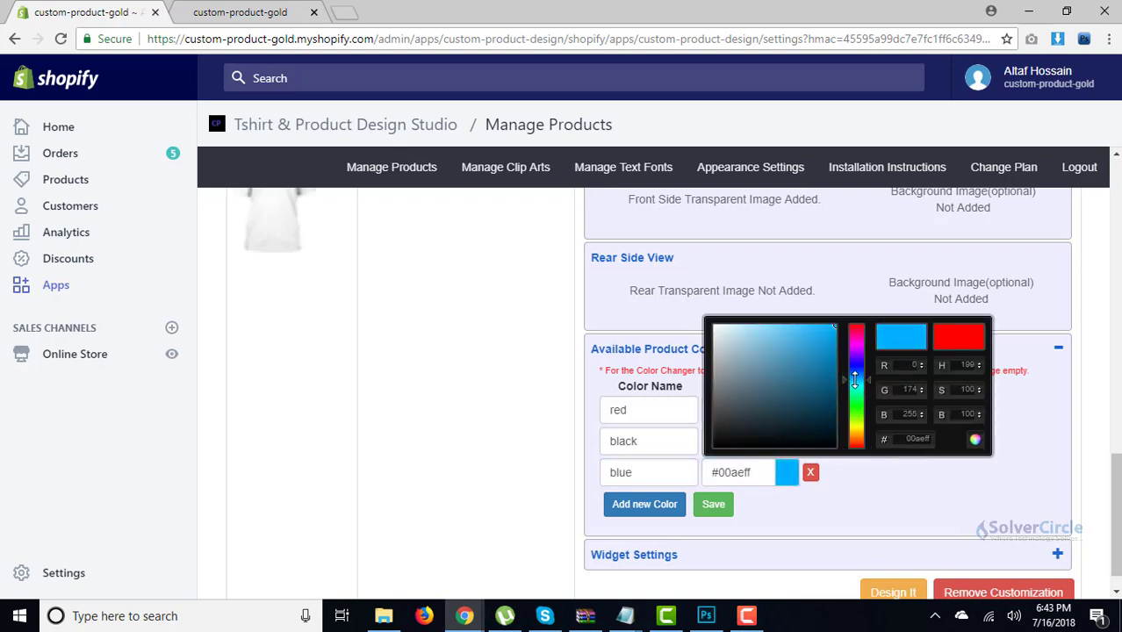
{"action": "left_click", "coordinate": [864, 488]}
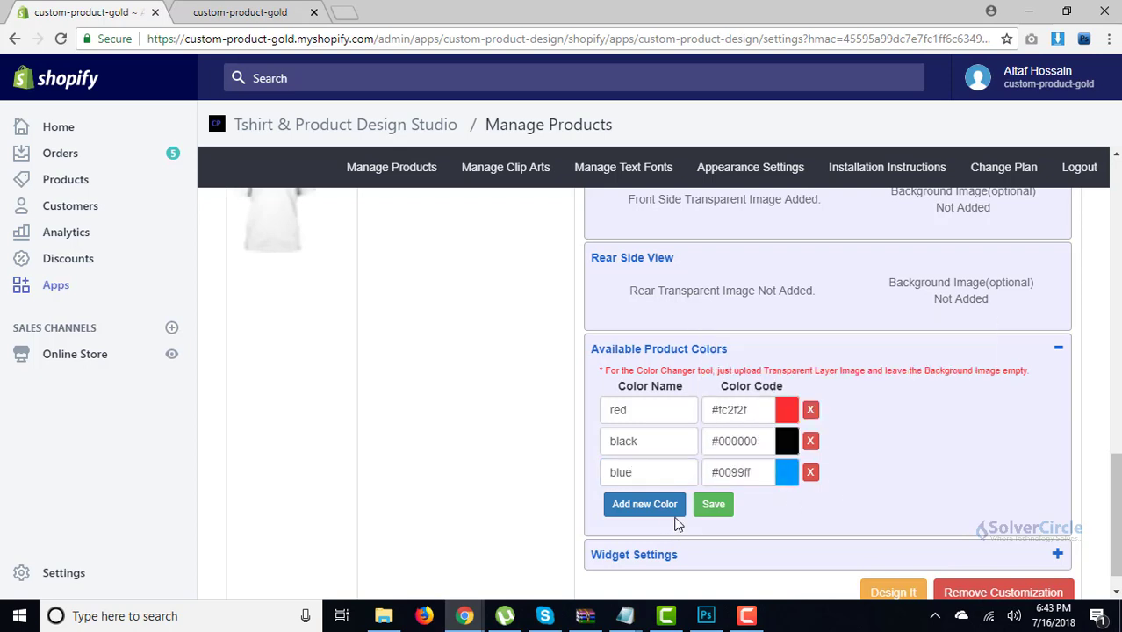
{"action": "left_click", "coordinate": [711, 508]}
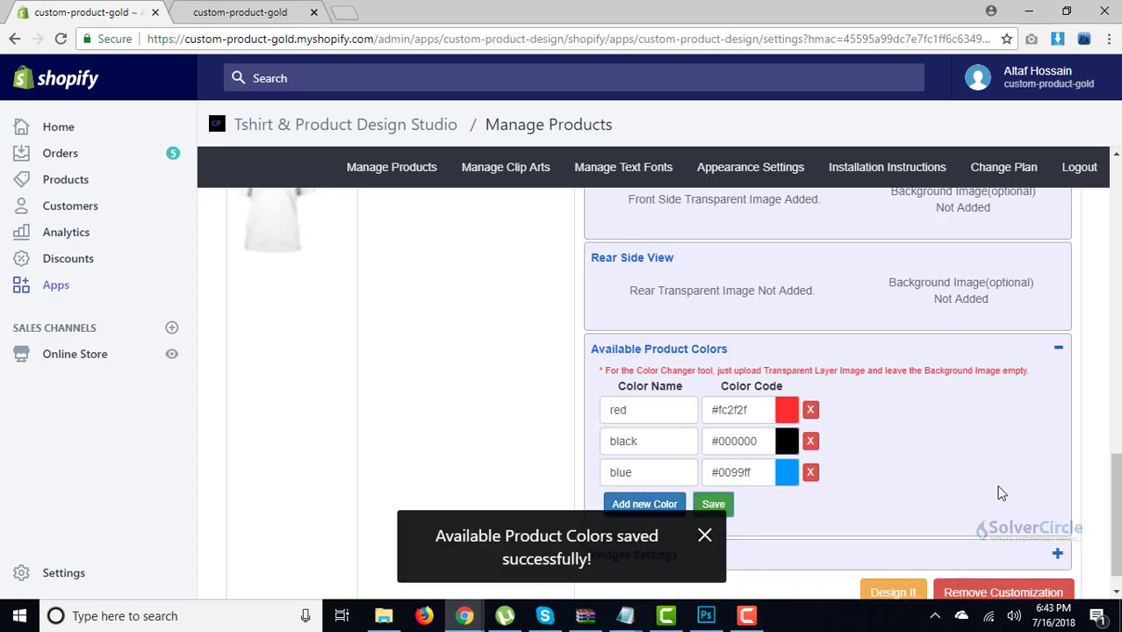
{"action": "left_click", "coordinate": [246, 14]}
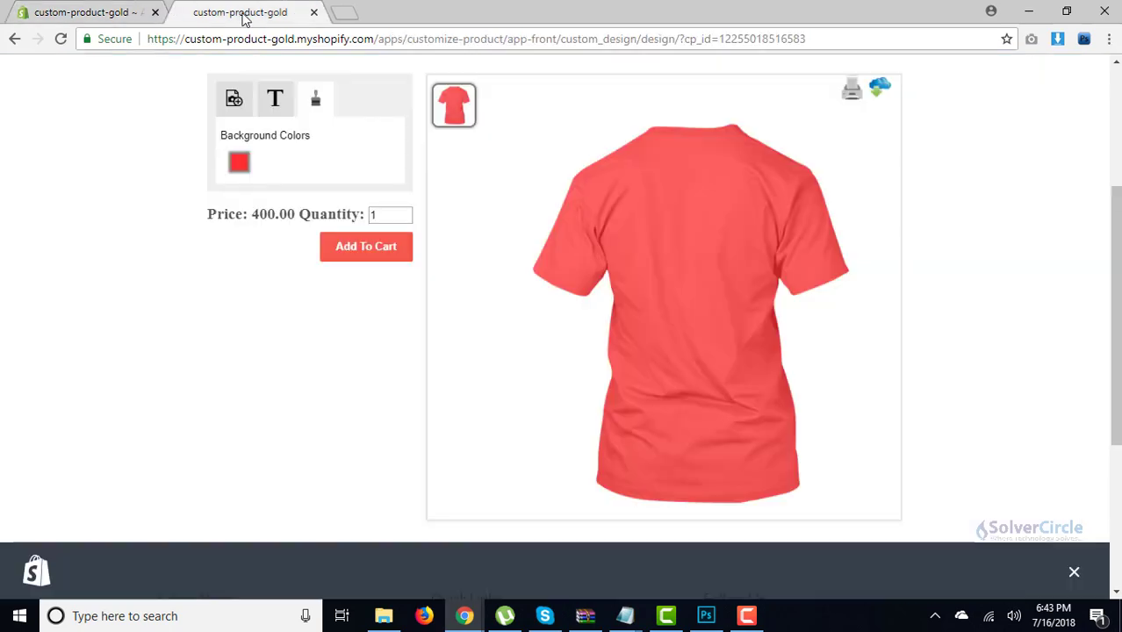
- Reload the designer and preview the shirt in blue, black, then blue again
{"action": "left_click", "coordinate": [60, 39]}
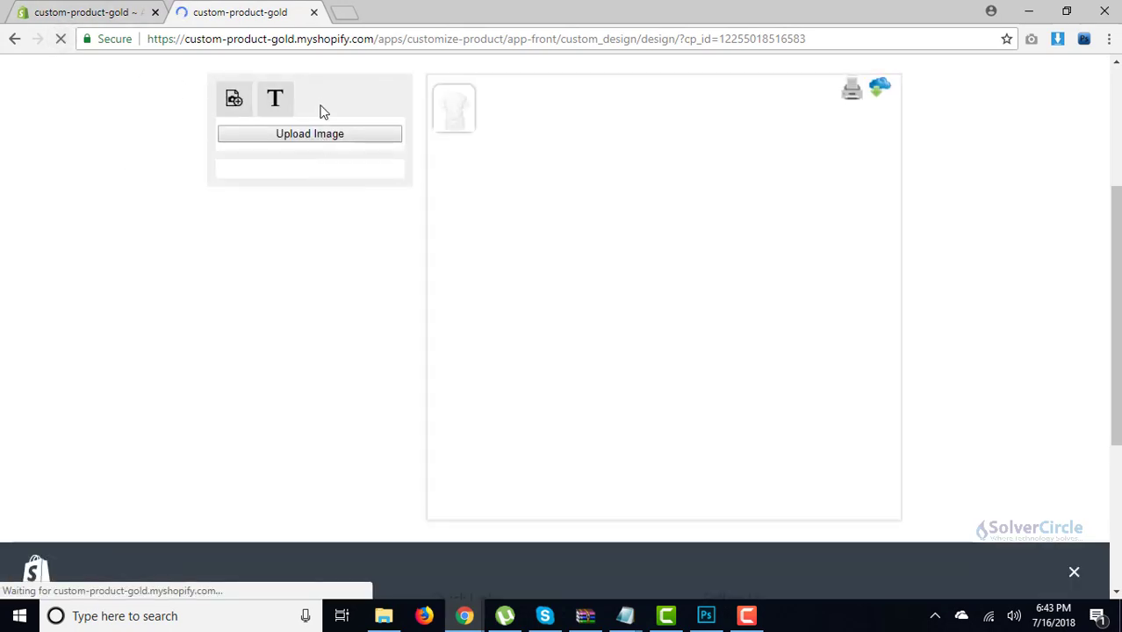
{"action": "left_click", "coordinate": [315, 97]}
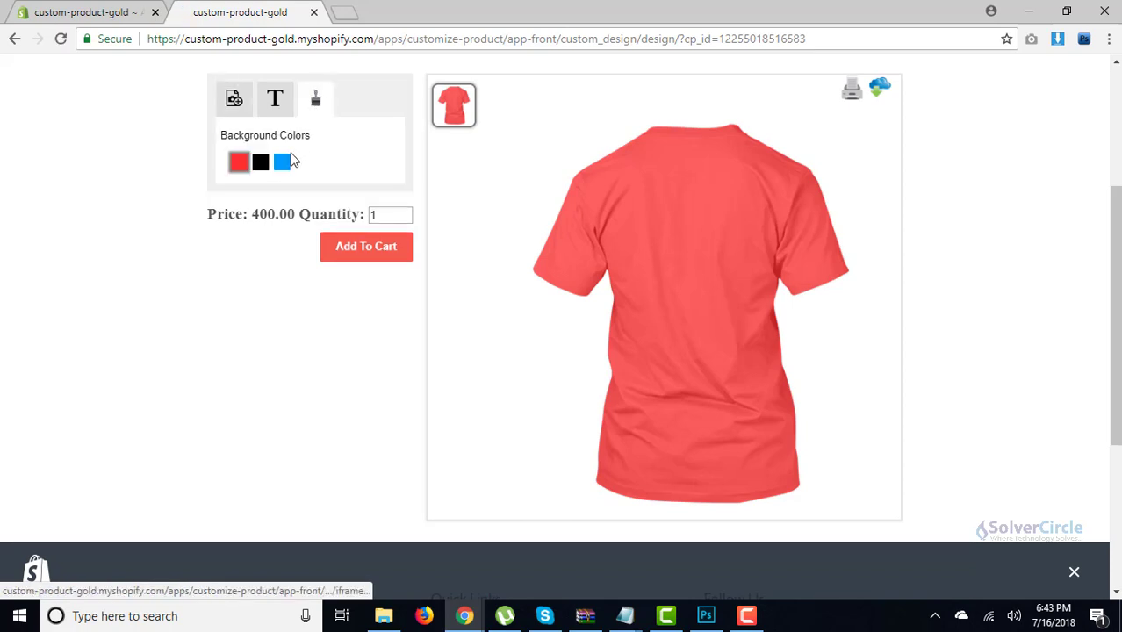
{"action": "left_click", "coordinate": [282, 164]}
{"action": "left_click", "coordinate": [261, 166]}
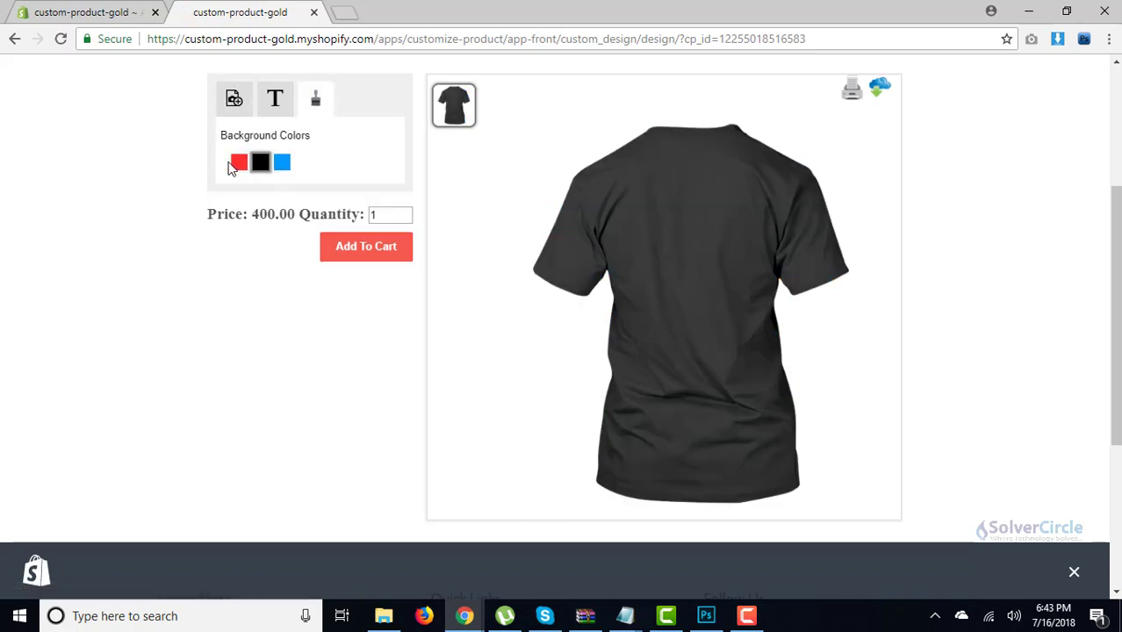
{"action": "left_click", "coordinate": [284, 167]}
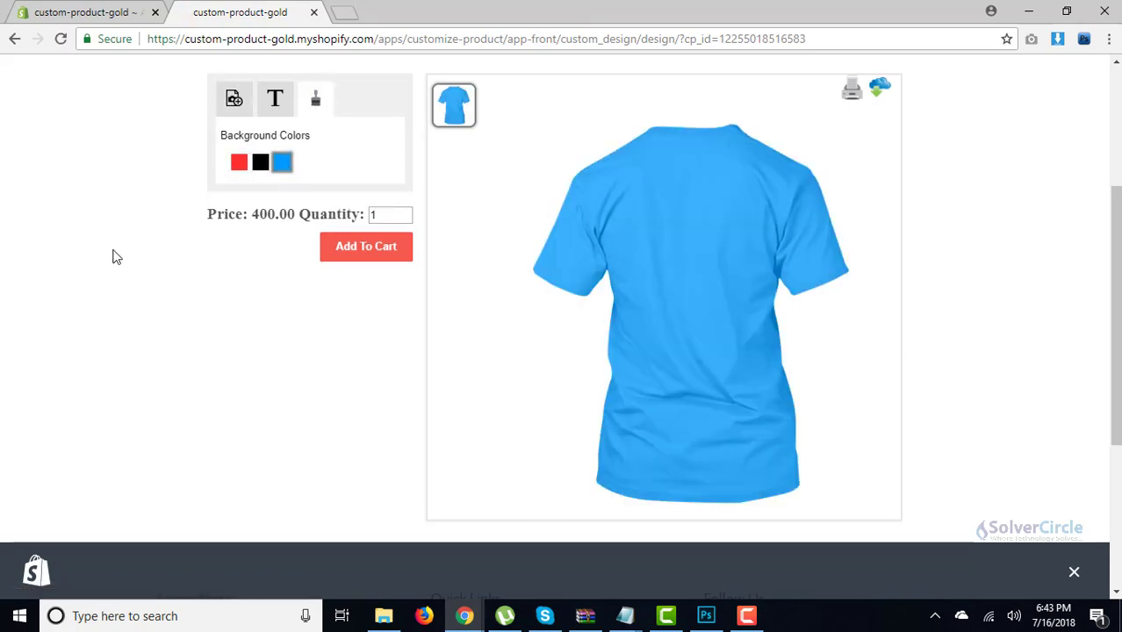